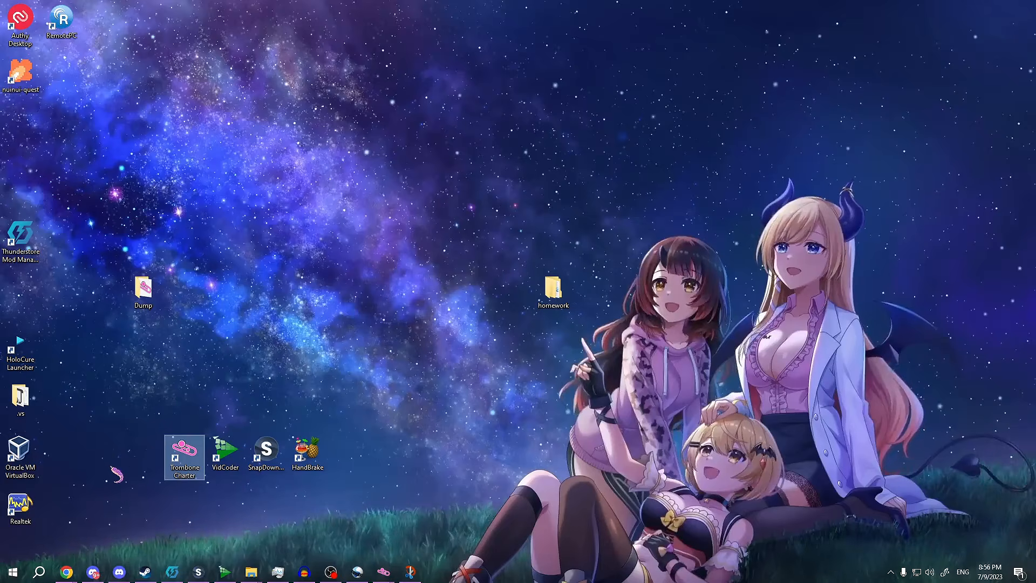
# - Create a new folder in the CustomSongs directory using File Explorer
pyautogui.click(169, 497)
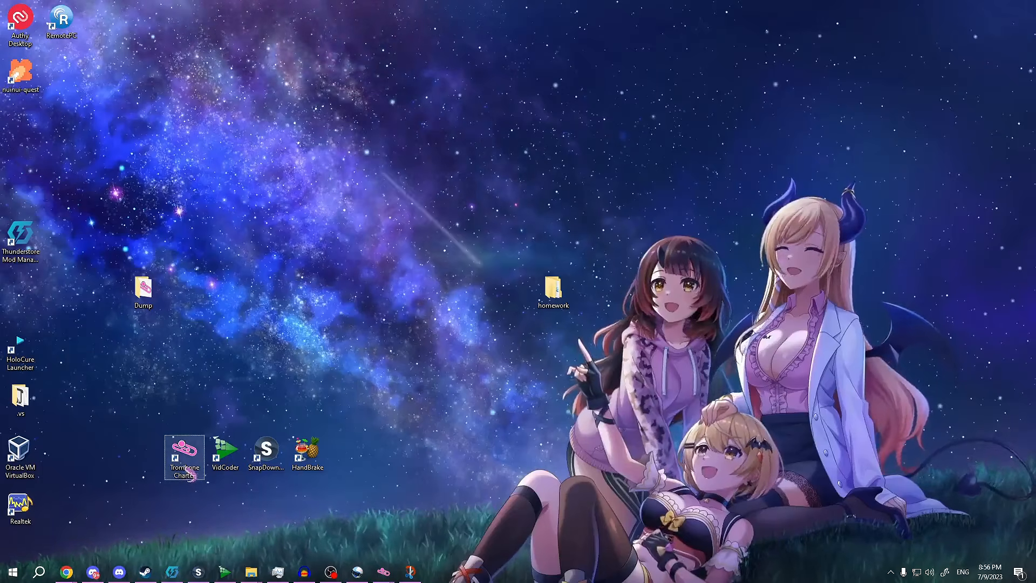
pyautogui.moveTo(254, 575)
pyautogui.click(287, 526)
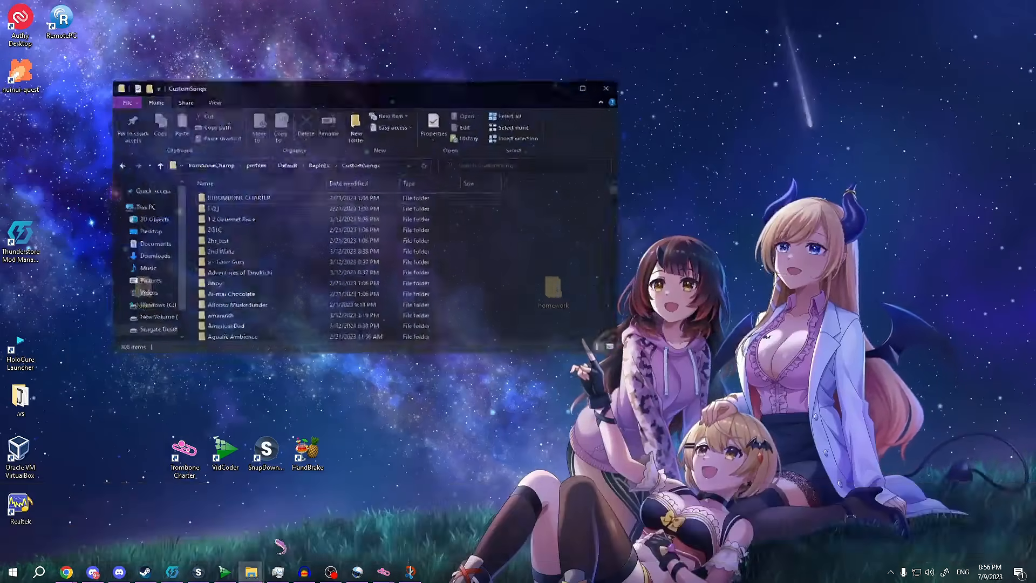
pyautogui.rightClick(590, 232)
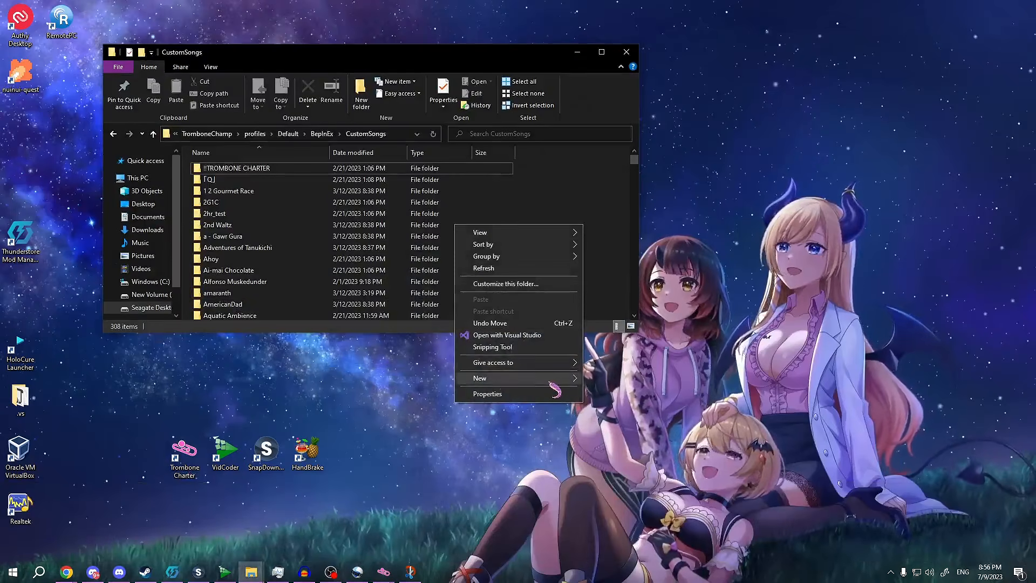
pyautogui.moveTo(556, 379)
pyautogui.click(600, 380)
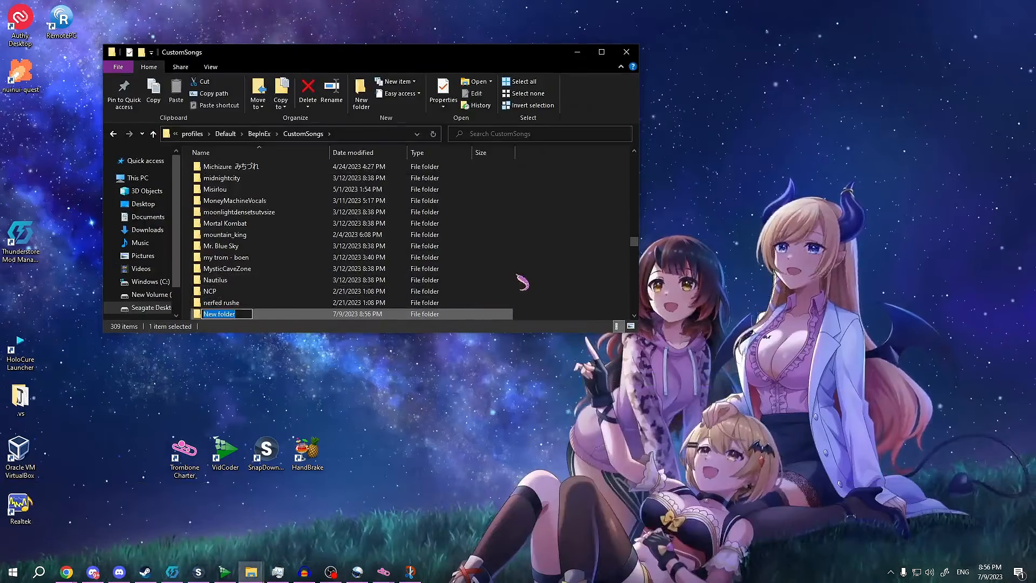
pyautogui.press('Return')
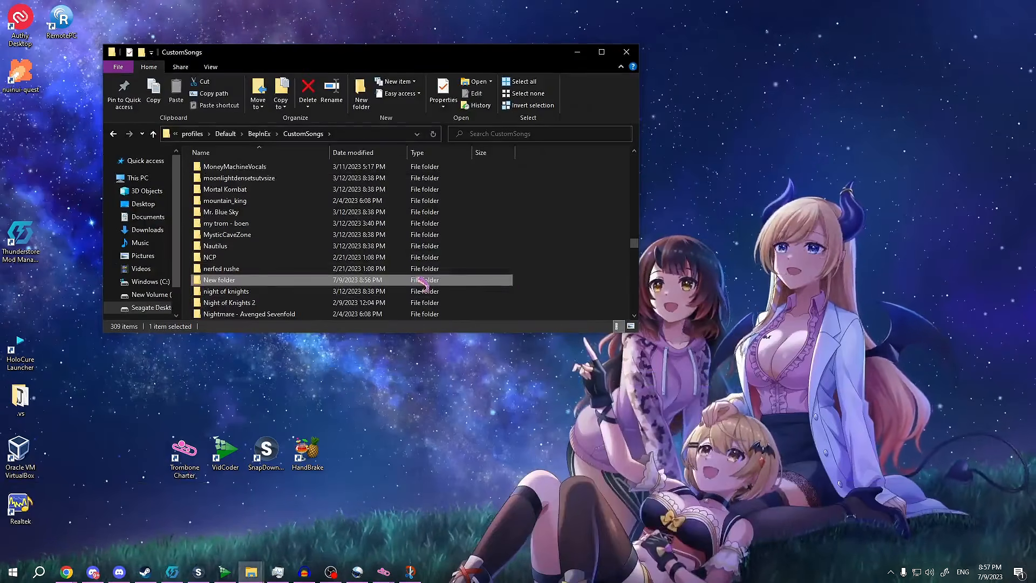
# - Rename the new folder in CustomSongs as Megalovania 2
pyautogui.rightClick(223, 282)
pyautogui.click(104, 540)
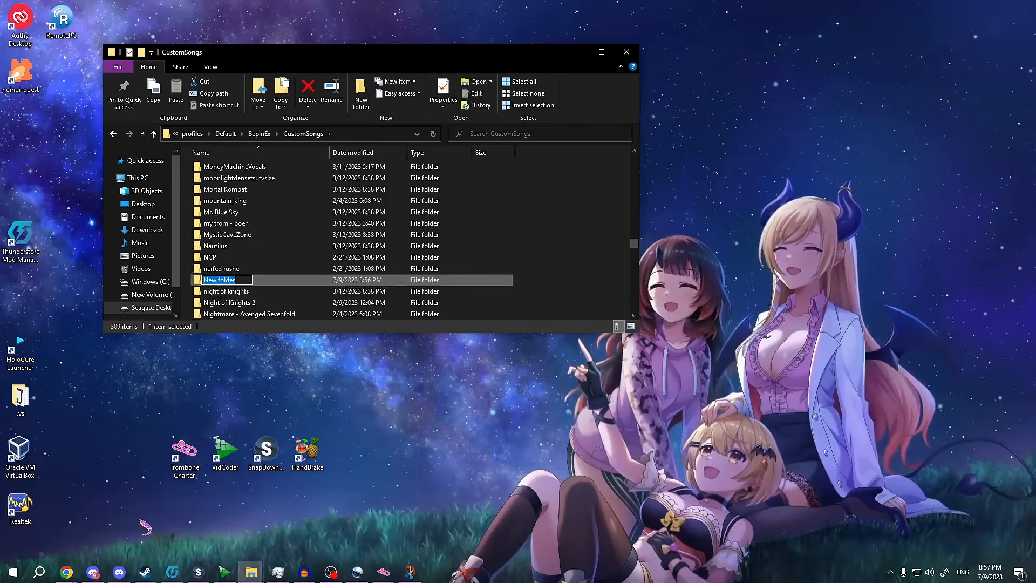
pyautogui.write('M')
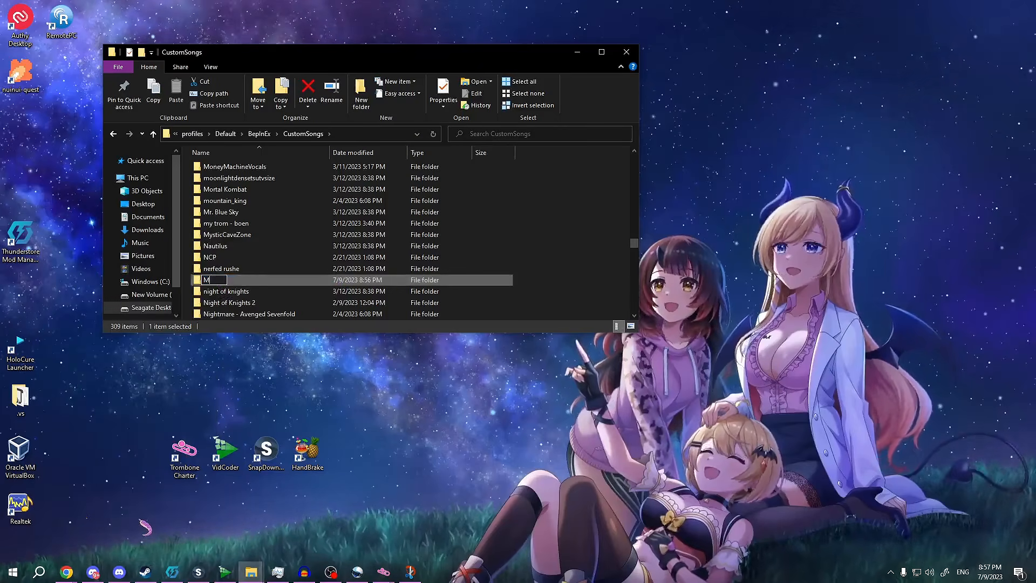
pyautogui.write('egalov')
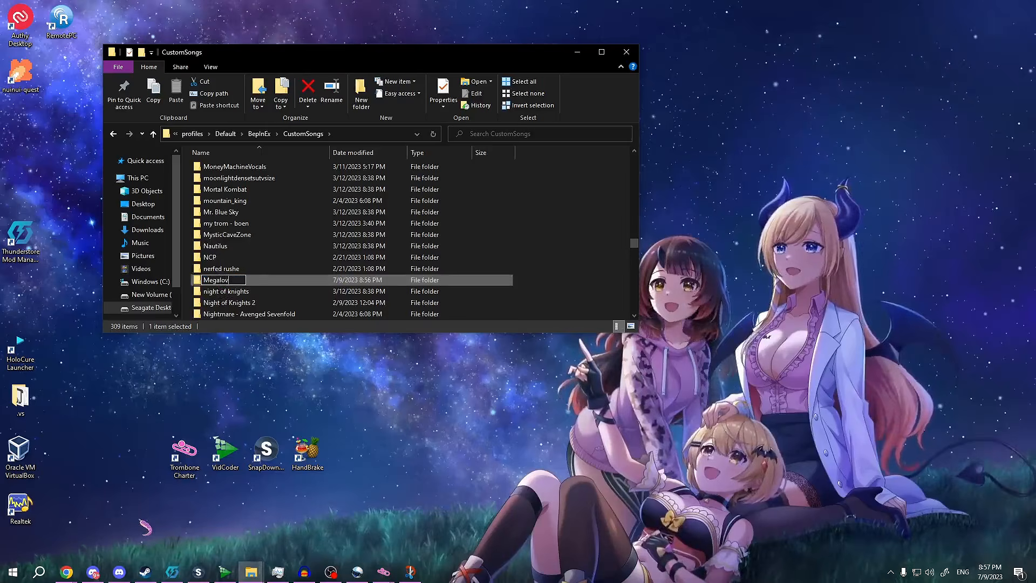
pyautogui.write('ania 2')
pyautogui.press('Return')
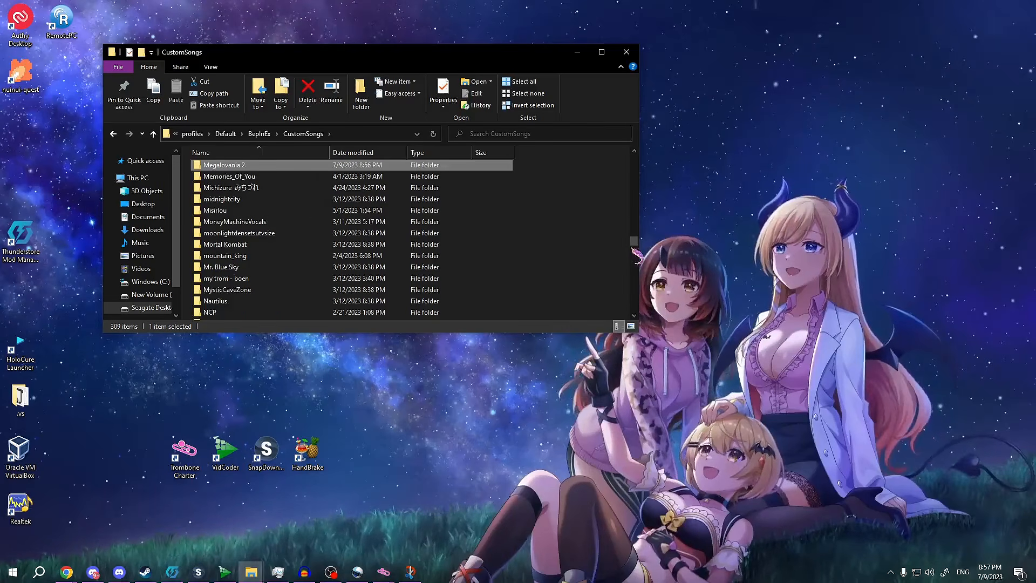
pyautogui.scroll(1, 582, 253)
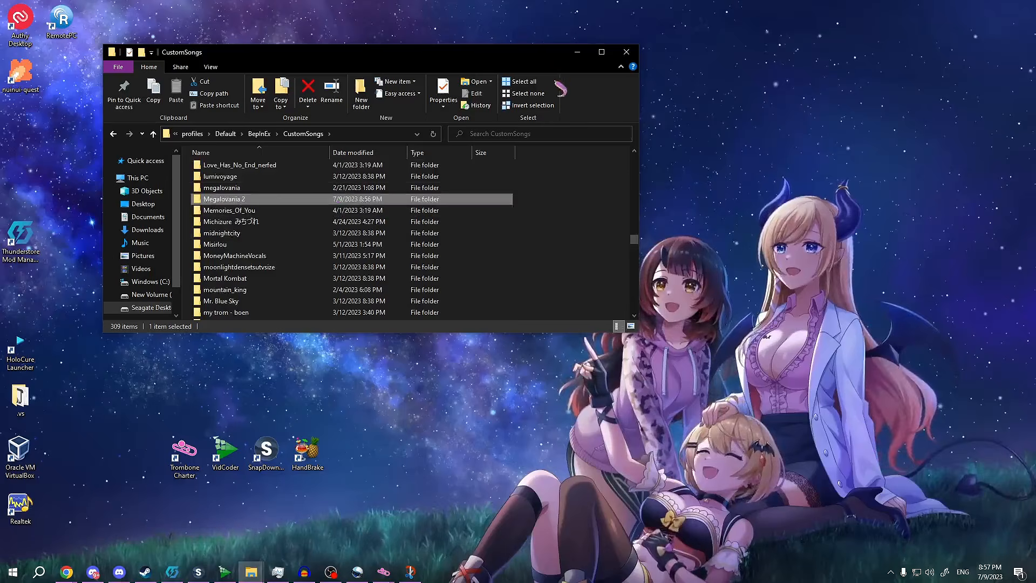
# - Open Trombone Charter in a maximized window and read through its usage notes
pyautogui.doubleClick(185, 454)
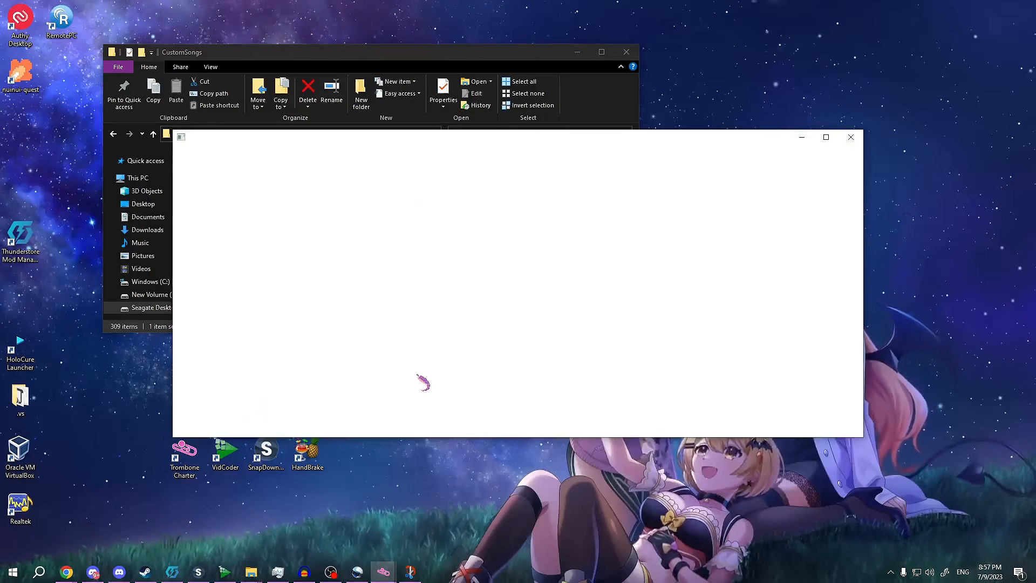
pyautogui.moveTo(383, 572)
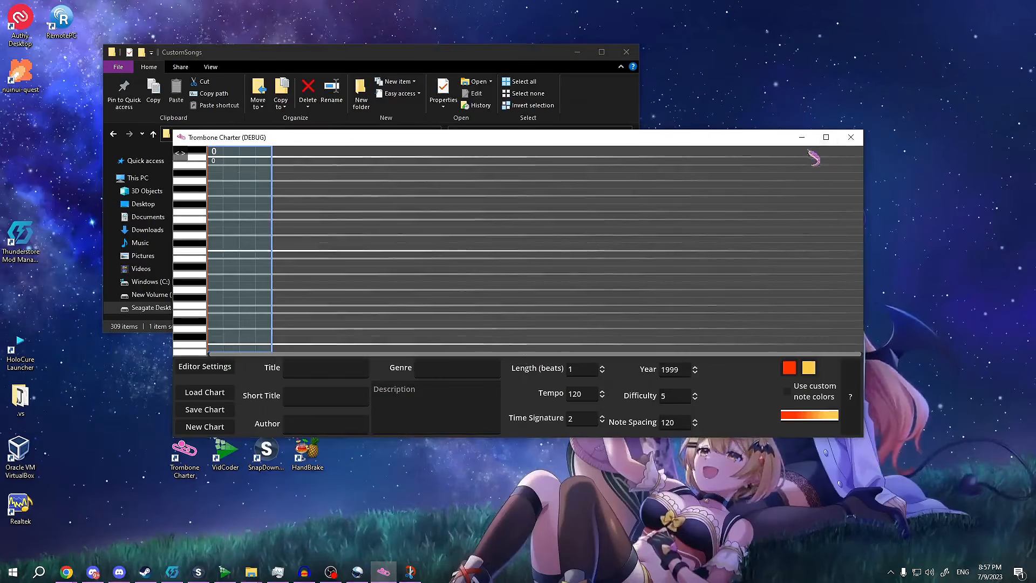
pyautogui.click(826, 137)
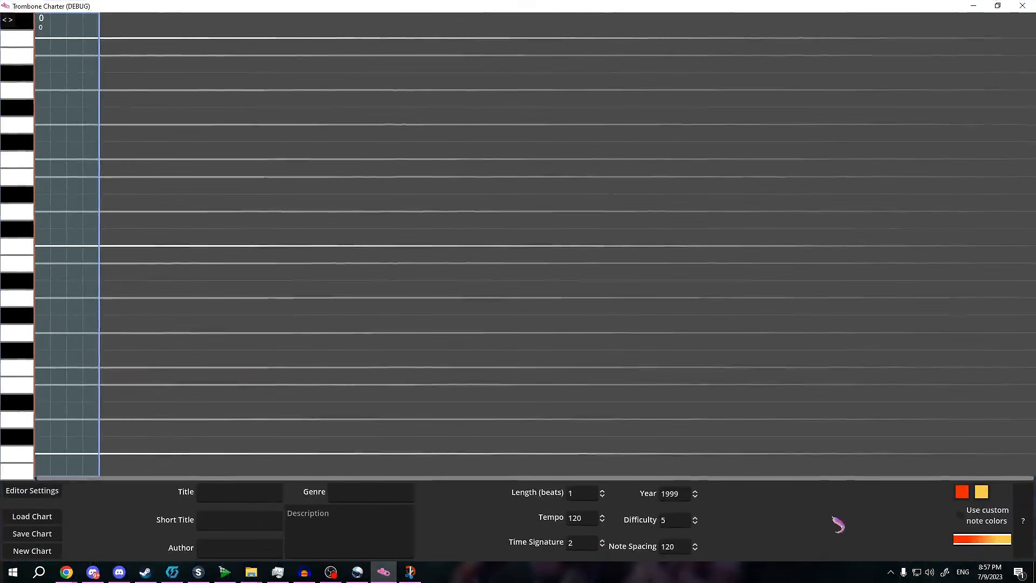
pyautogui.click(1021, 520)
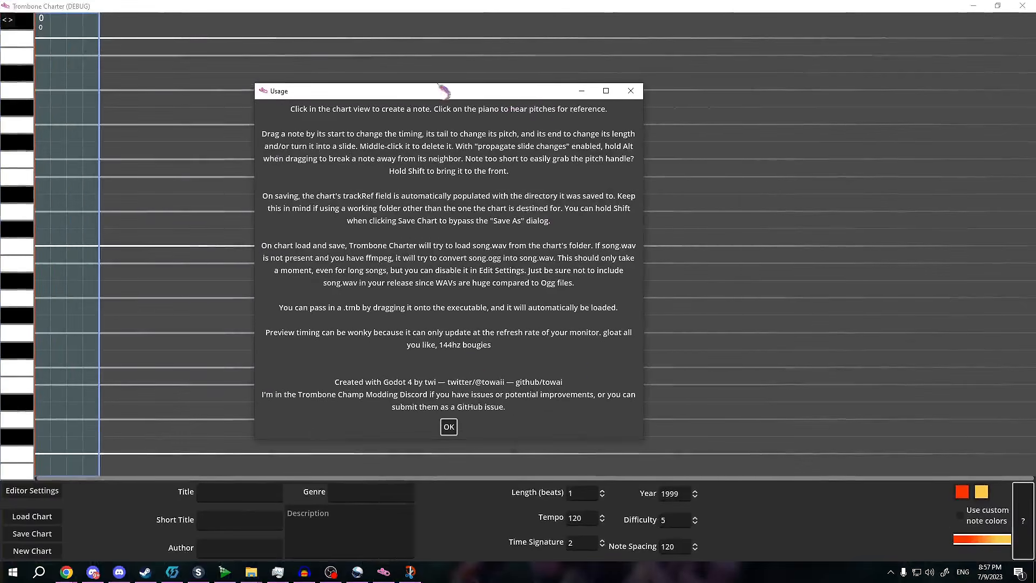
pyautogui.click(448, 424)
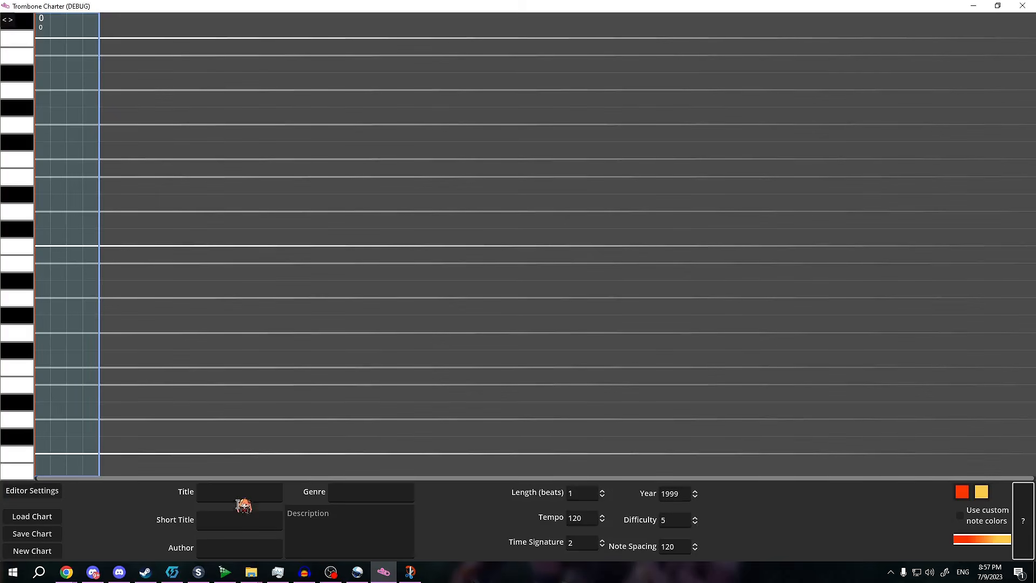
pyautogui.click(363, 501)
pyautogui.click(685, 498)
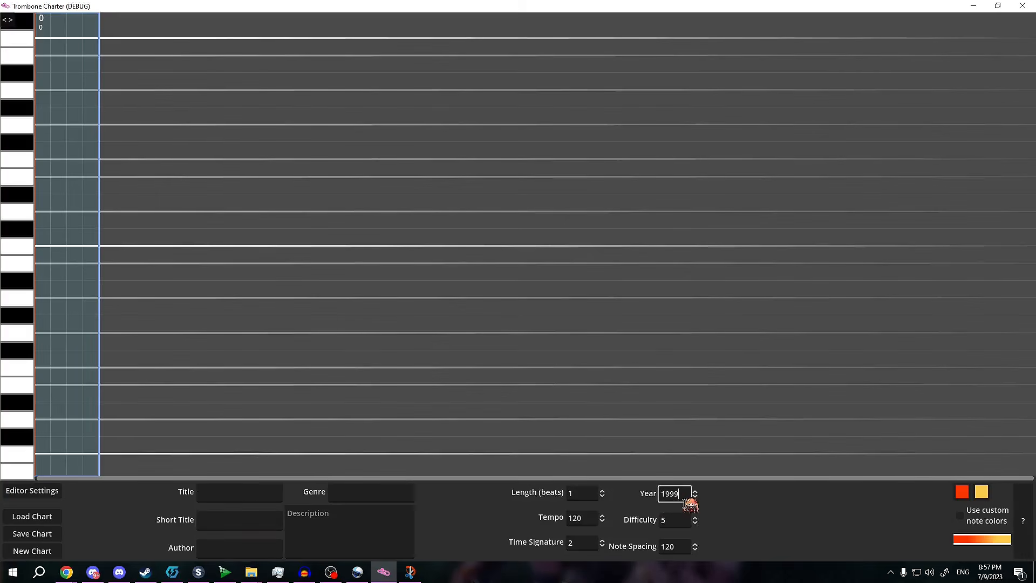
pyautogui.click(686, 522)
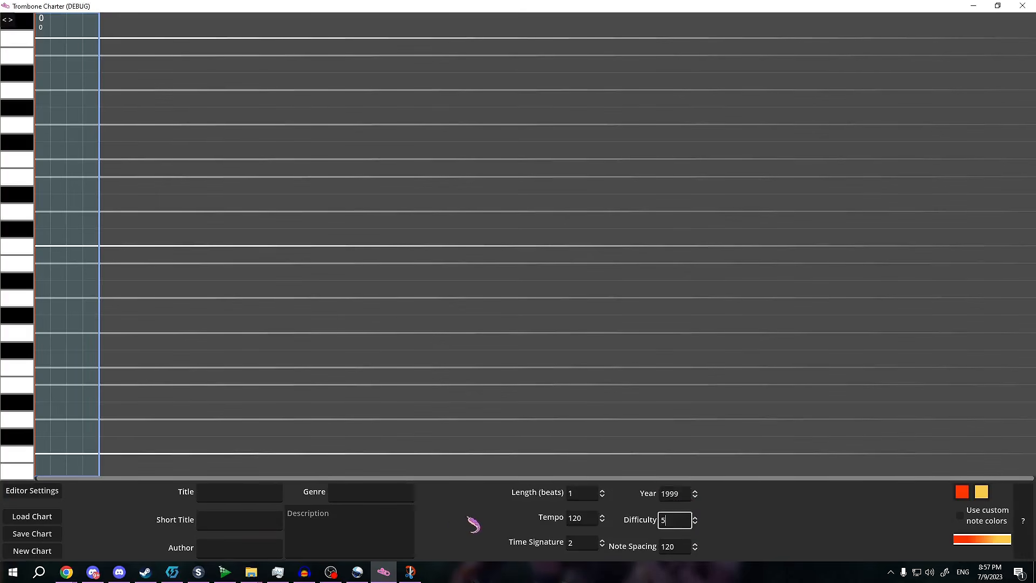
# - Set both the chart's title and its short title to Megalovania 2
pyautogui.click(213, 504)
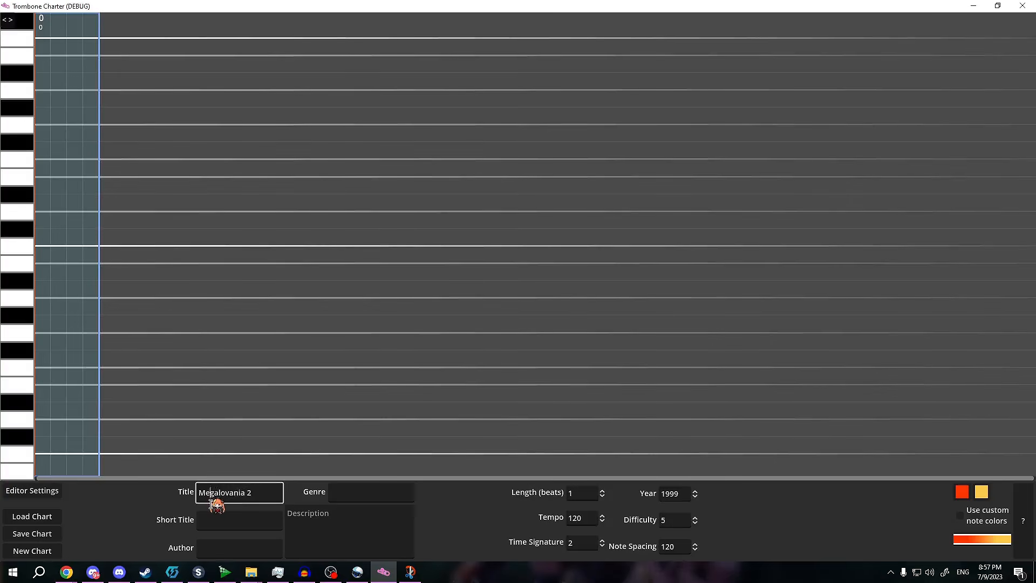
pyautogui.hotkey('ctrl', 'a')
pyautogui.hotkey('ctrl', 'c')
pyautogui.click(277, 520)
pyautogui.hotkey('ctrl', 'v')
# - Set the chart's author to Toby Fox, the genre to OST and the description to "heh."
pyautogui.click(282, 548)
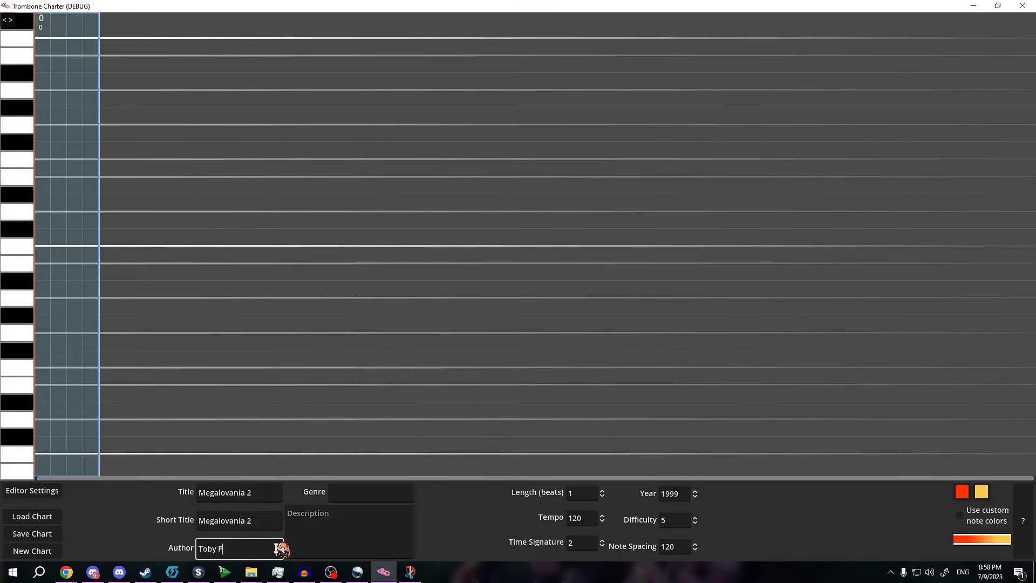
pyautogui.write('Toby Fox')
pyautogui.click(343, 499)
pyautogui.write('OST')
pyautogui.click(340, 525)
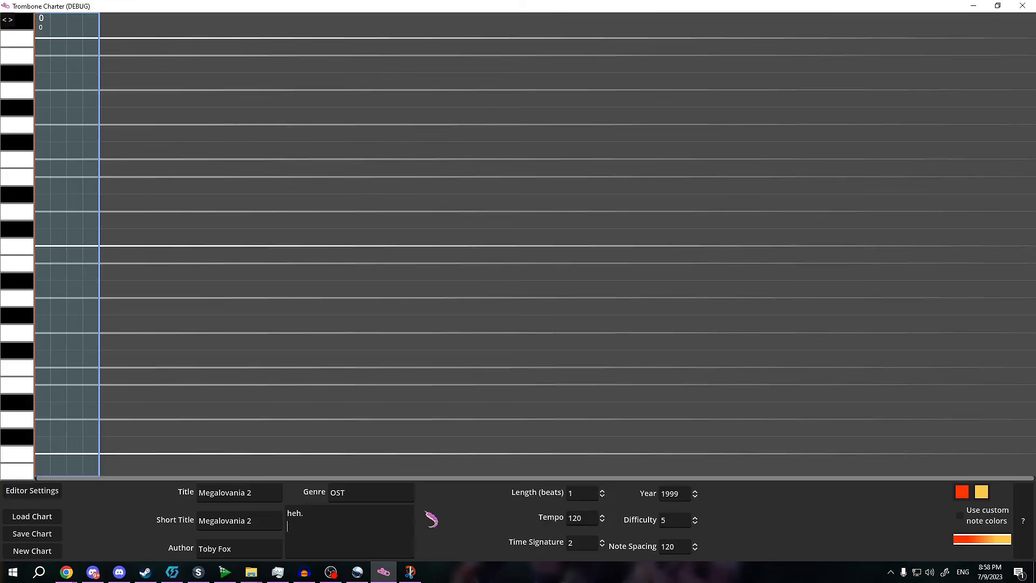
# - Set the chart's year to 2015 and its time signature to 4
pyautogui.click(678, 494)
pyautogui.write('2015')
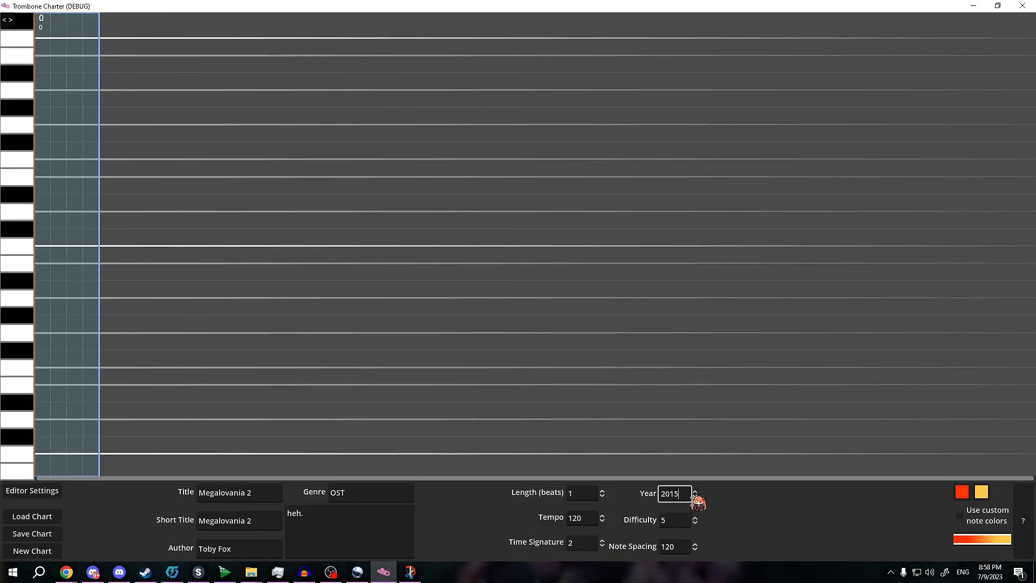
pyautogui.click(676, 525)
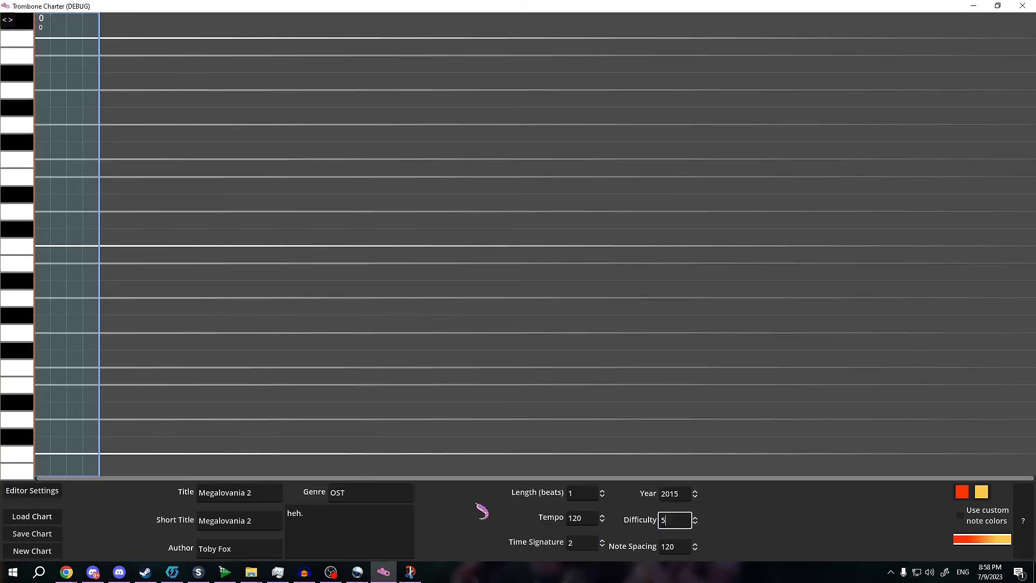
pyautogui.doubleClick(670, 524)
pyautogui.click(671, 547)
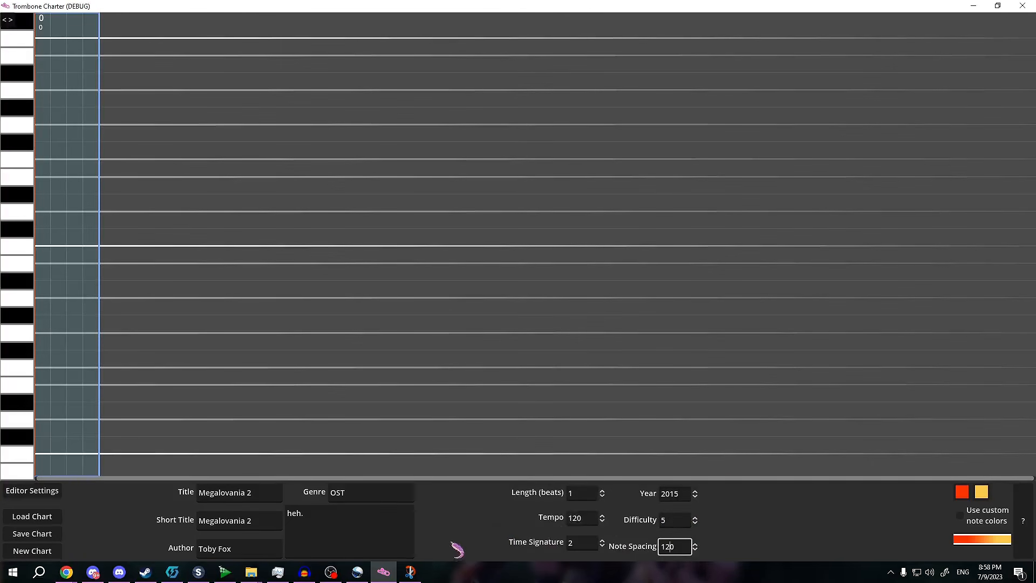
pyautogui.click(573, 545)
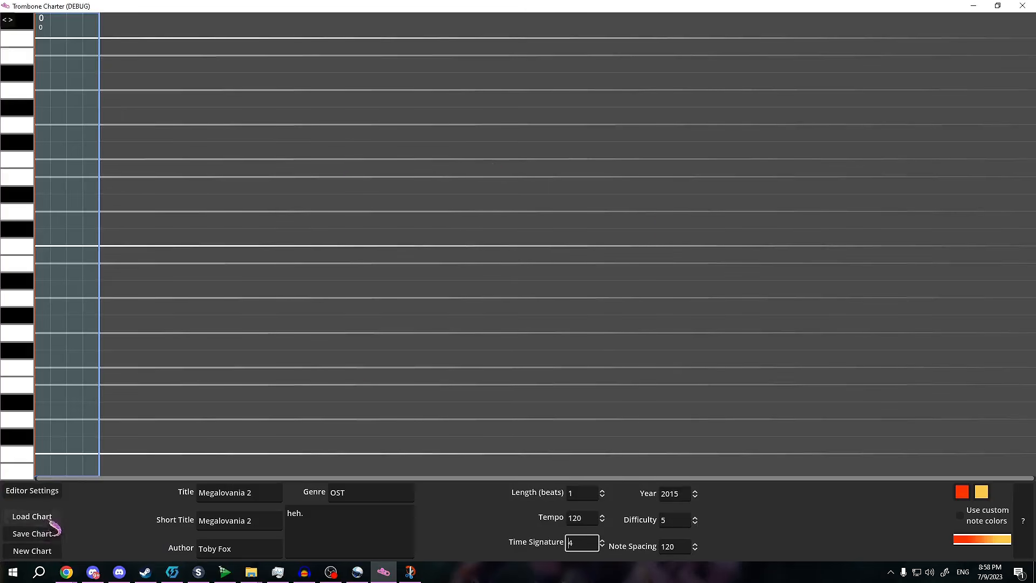
# - Start saving the chart and go up to the parent CustomSongs directory in the save dialog
pyautogui.click(34, 533)
pyautogui.click(95, 78)
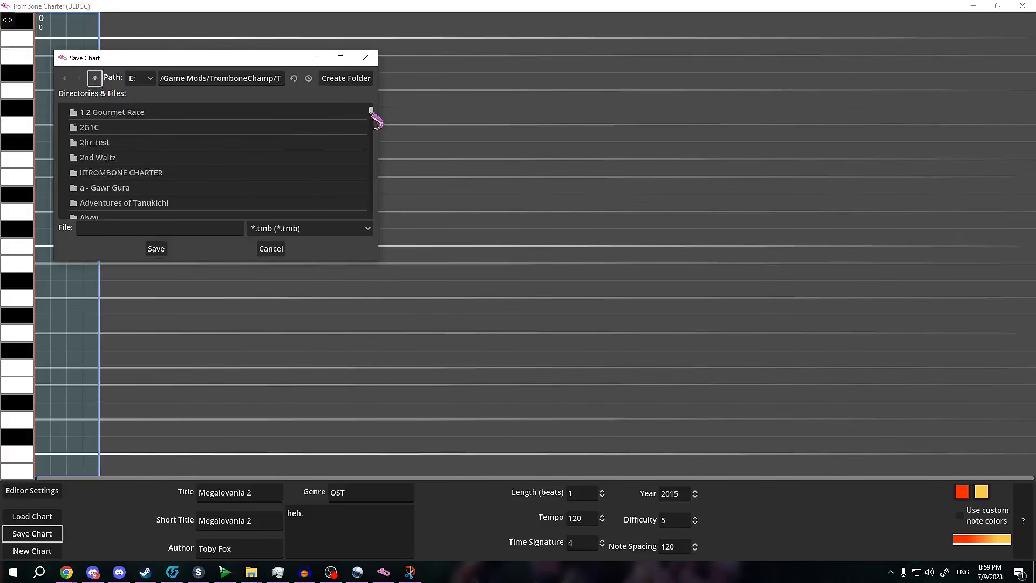
pyautogui.scroll(-8, 371, 113)
pyautogui.scroll(10, 368, 127)
# - Look inside the !!TROMBONE CHARTER folder in File Explorer and return to the chart's save dialog
pyautogui.moveTo(252, 573)
pyautogui.click(284, 548)
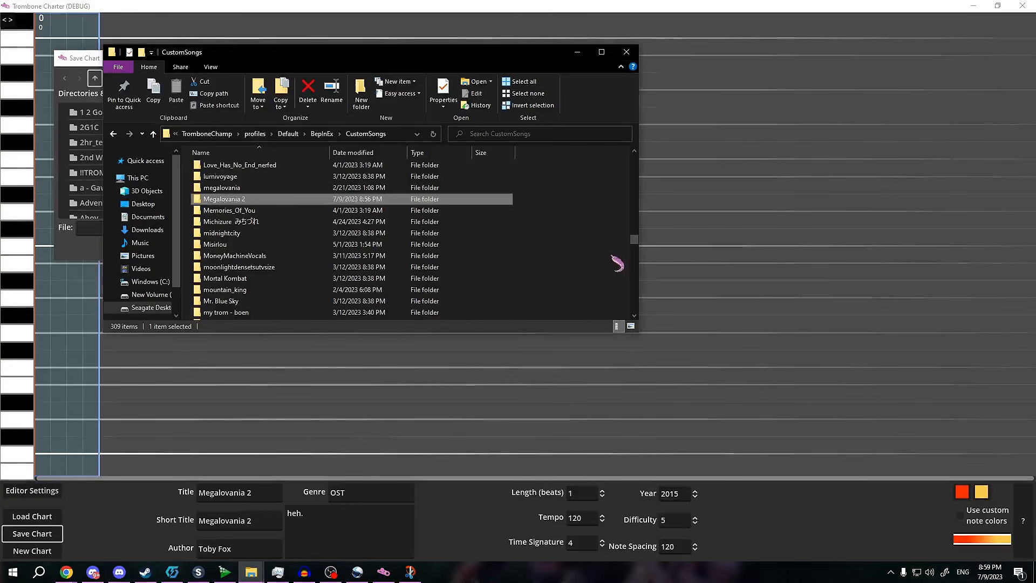
pyautogui.moveTo(634, 239); pyautogui.dragTo(630, 162)
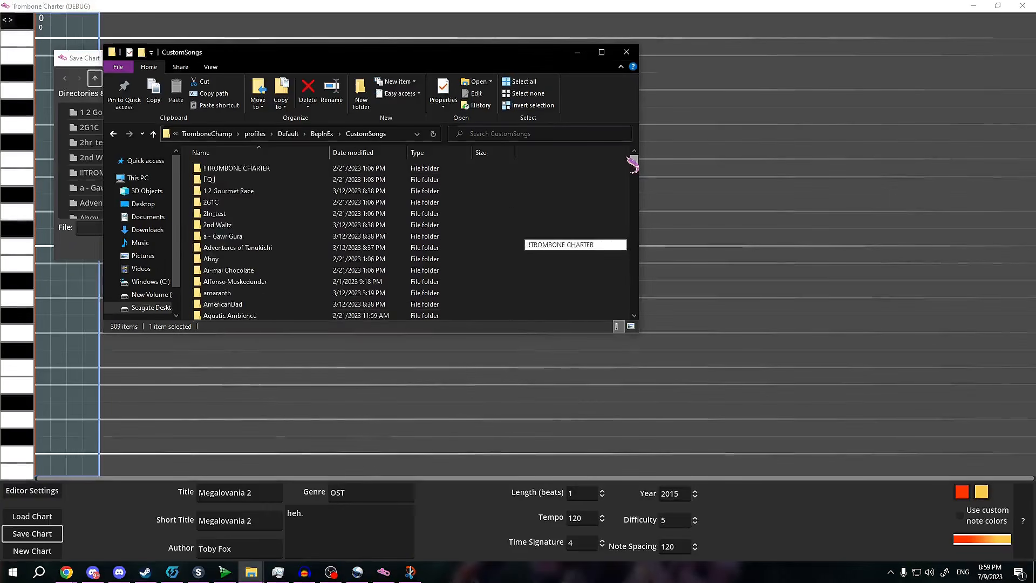
pyautogui.doubleClick(301, 170)
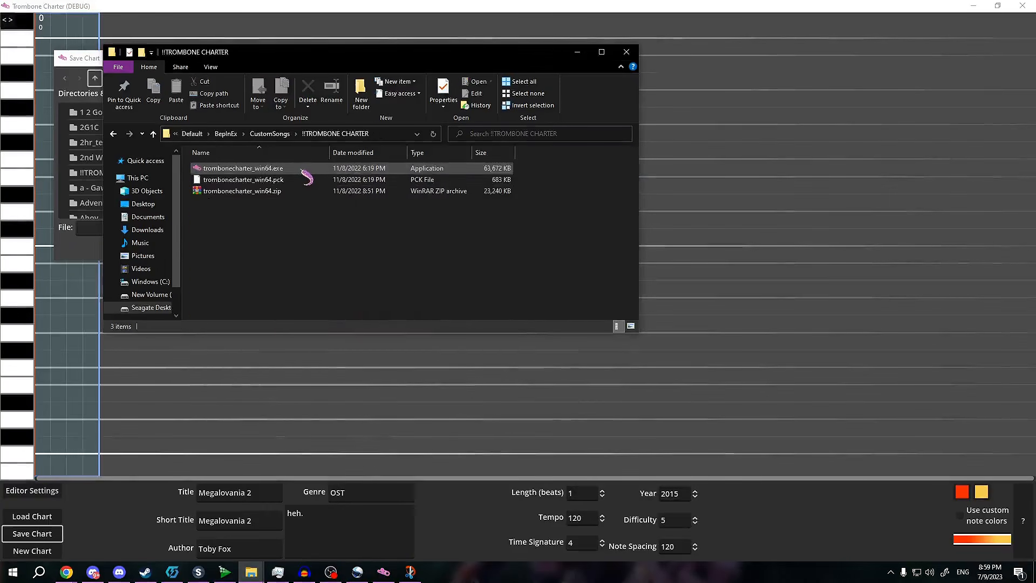
pyautogui.click(115, 133)
pyautogui.click(577, 52)
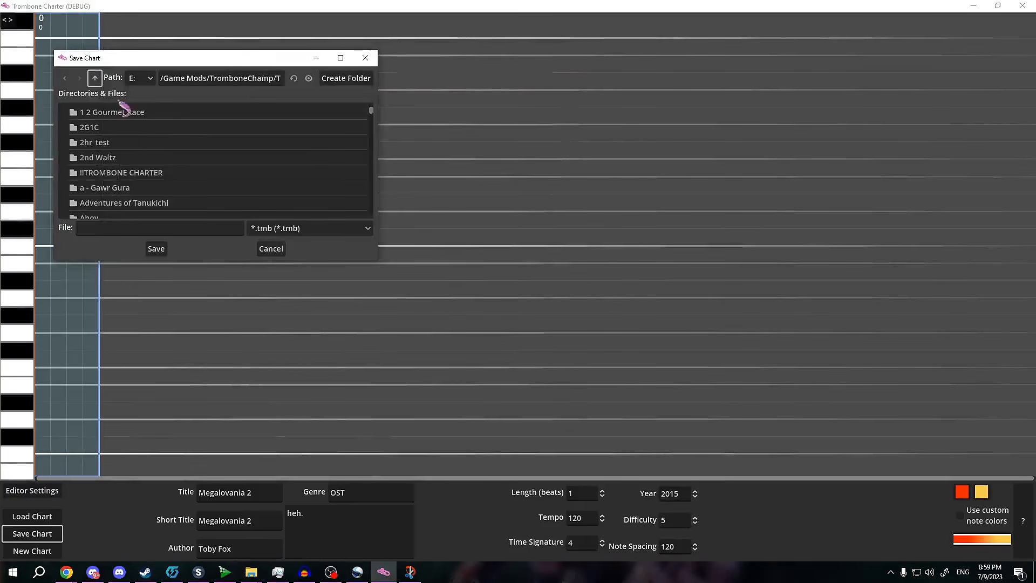
# - Find and open the Megalovania 2 folder as the save location for the chart
pyautogui.moveTo(372, 110)
pyautogui.mouseDown()
pyautogui.moveTo(374, 128)
pyautogui.moveTo(372, 110)
pyautogui.mouseUp()
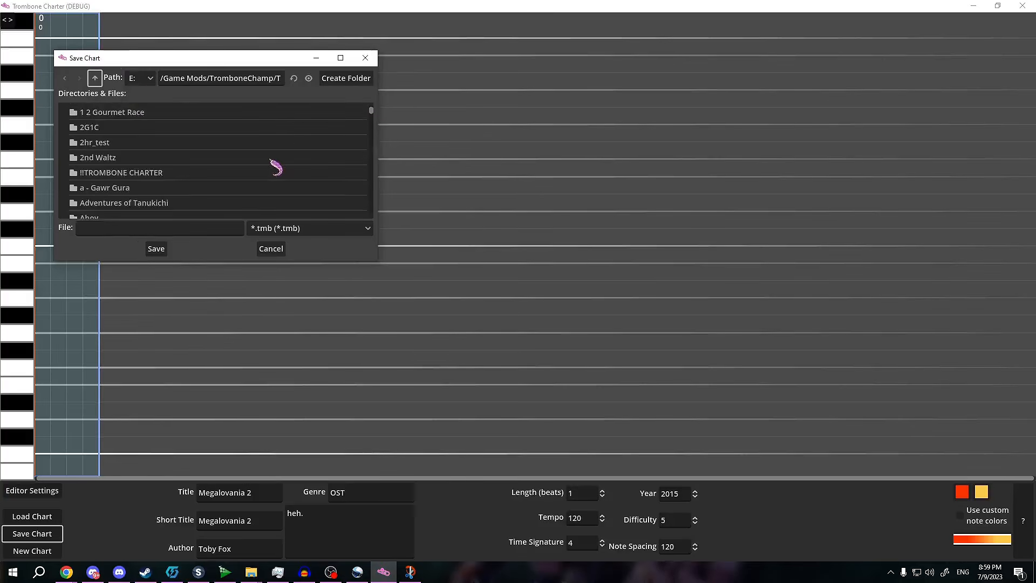
pyautogui.scroll(-3, 275, 167)
pyautogui.moveTo(378, 116); pyautogui.dragTo(386, 168)
pyautogui.scroll(2, 178, 159)
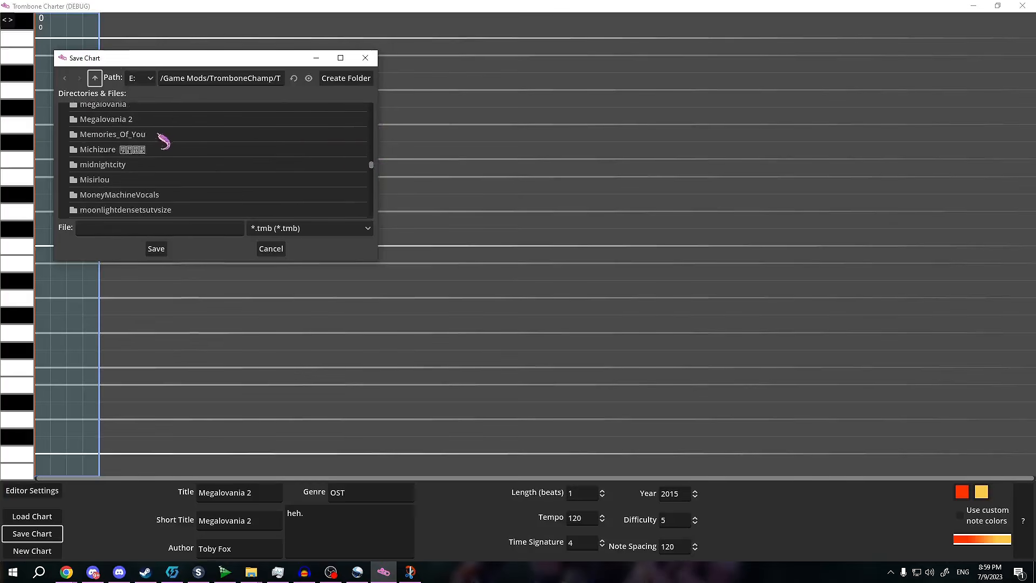
pyautogui.doubleClick(163, 124)
# - Save the chart in the Megalovania 2 folder under the file name song with the *.tmb type
pyautogui.click(211, 231)
pyautogui.click(235, 80)
pyautogui.press('End')
pyautogui.click(177, 234)
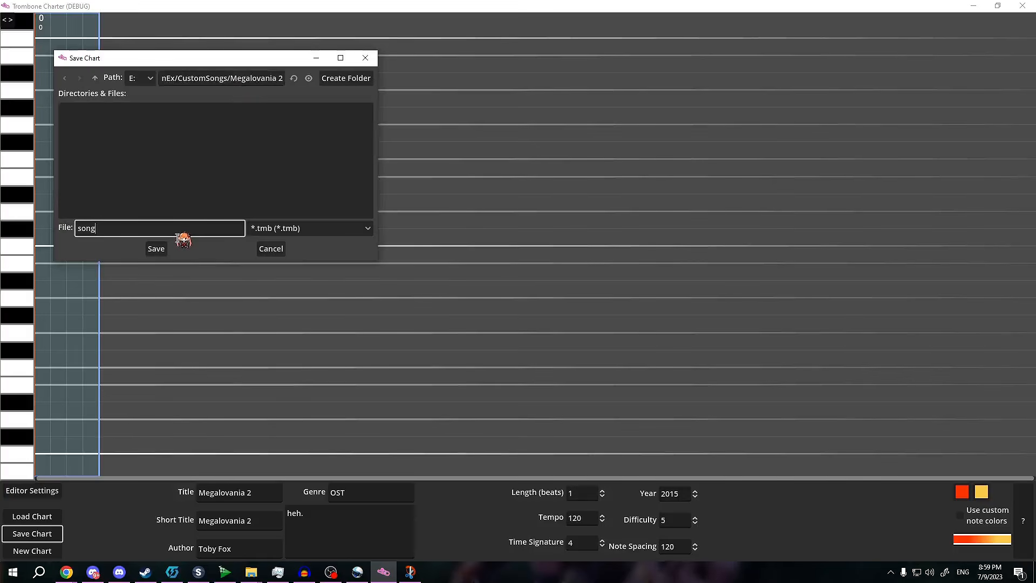
pyautogui.click(284, 235)
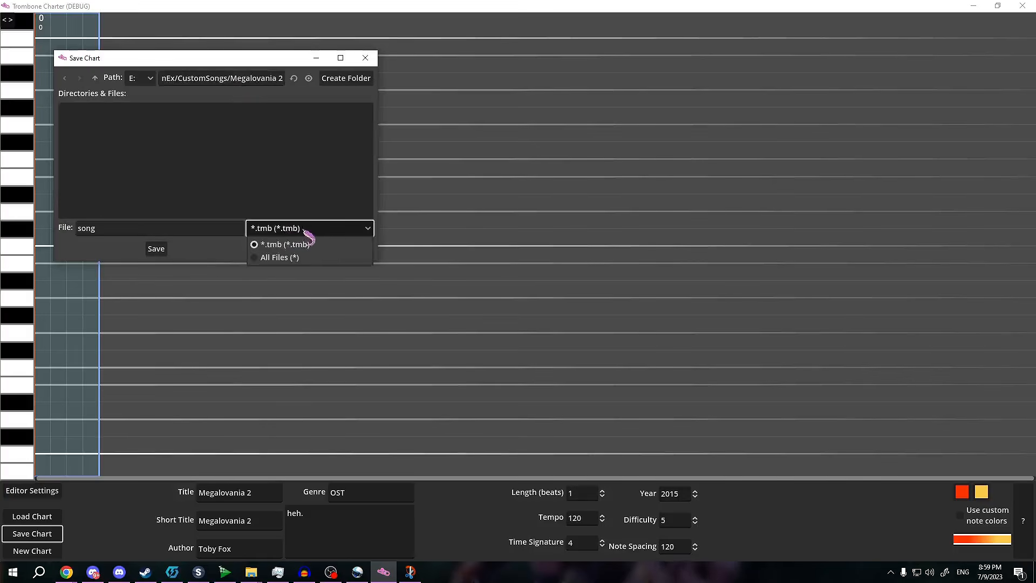
pyautogui.click(213, 268)
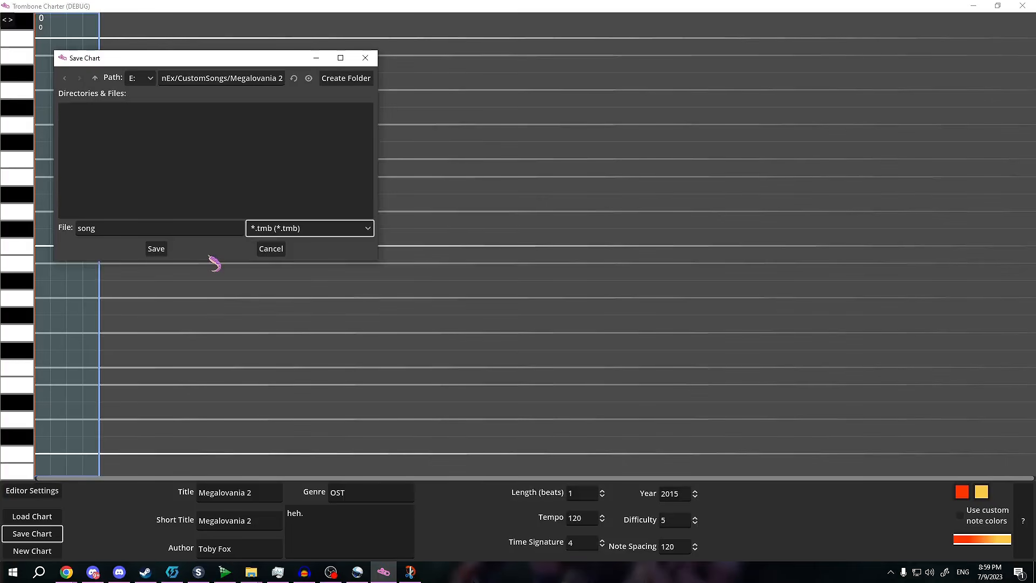
pyautogui.click(162, 252)
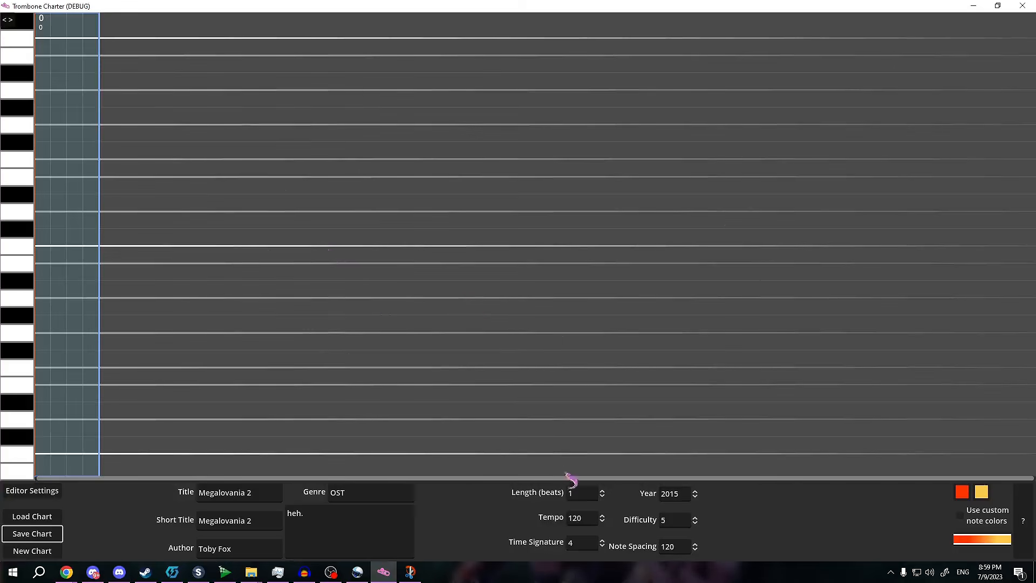
# - Place a short trial note in the chart's first beat and delete it again
pyautogui.click(582, 493)
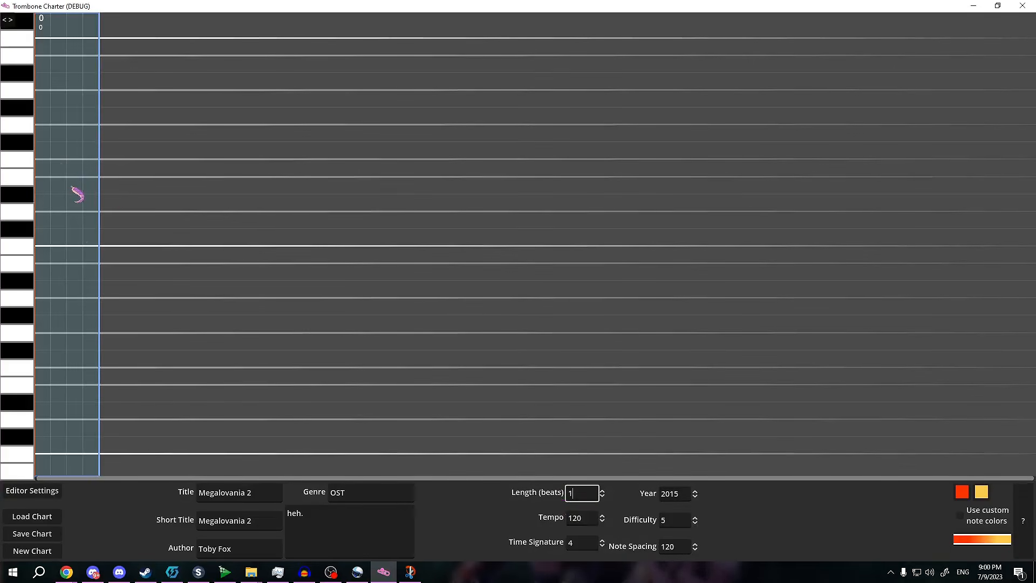
pyautogui.click(54, 184)
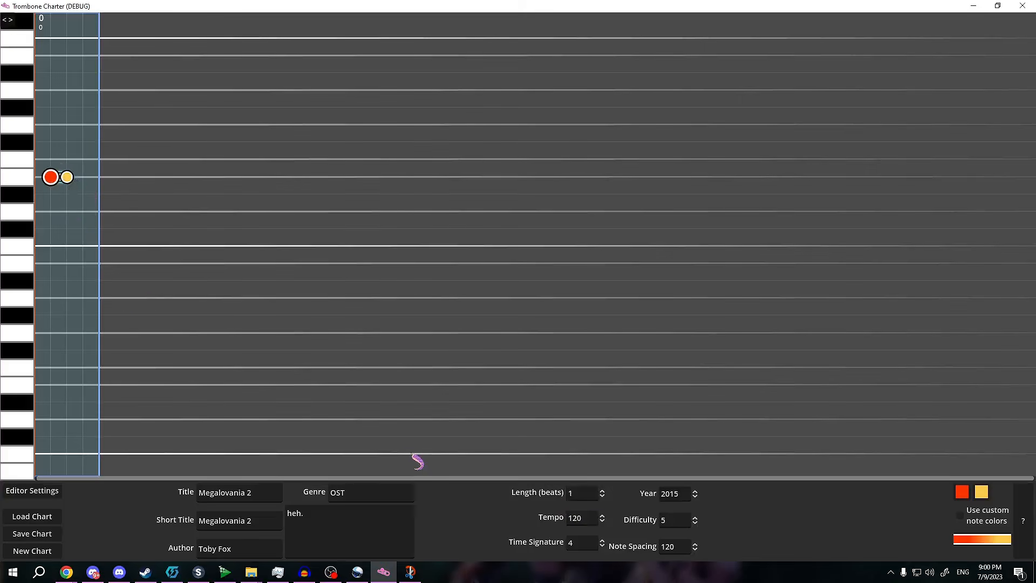
pyautogui.rightClick(60, 177)
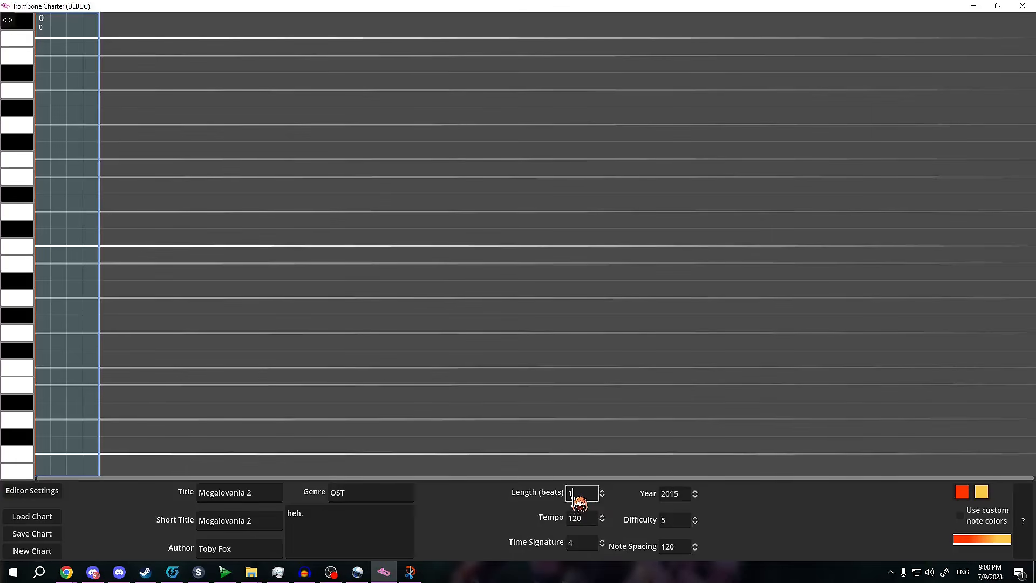
# - Set the chart's length to 18 beats and check the extended note grid
pyautogui.press('Return')
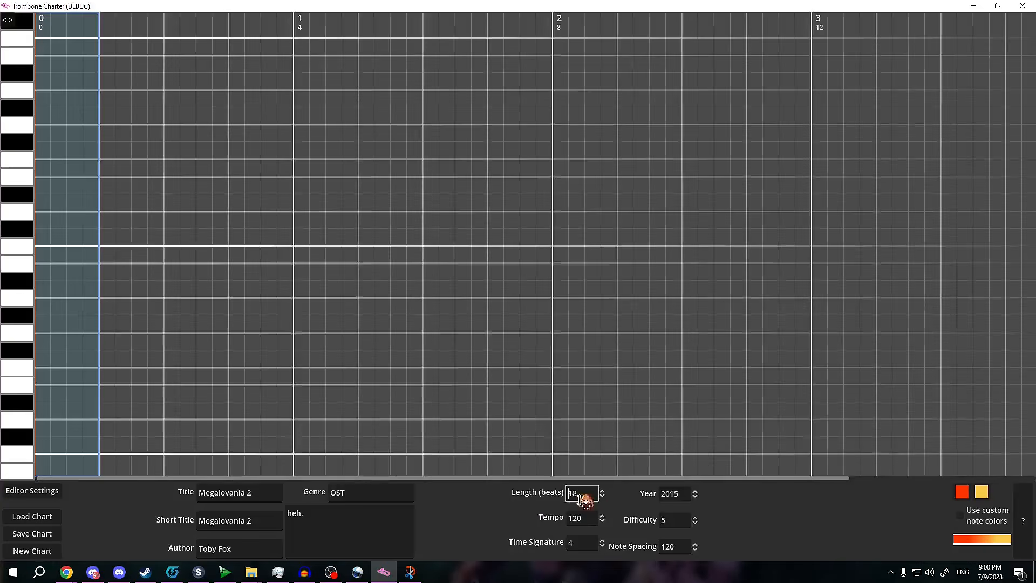
pyautogui.press('Return')
pyautogui.hscroll(-2, 571, 386)
pyautogui.hscroll(2, 577, 385)
pyautogui.hscroll(-2, 578, 385)
pyautogui.hscroll(2, 509, 236)
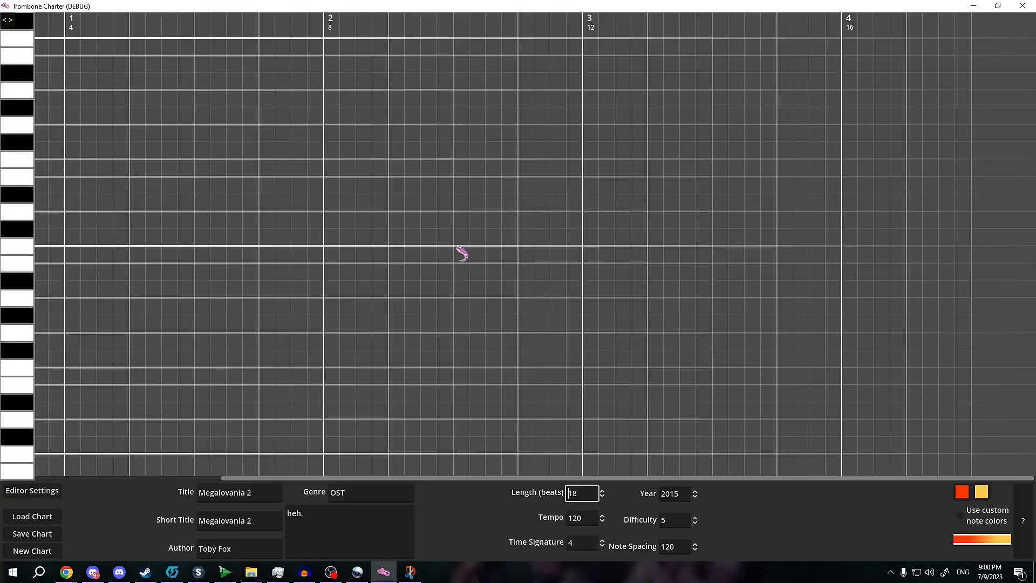
# - Place trial notes at different pitches around measure 2 and delete them again
pyautogui.click(453, 247)
pyautogui.click(551, 142)
pyautogui.click(635, 334)
pyautogui.middleClick(637, 338)
pyautogui.middleClick(570, 157)
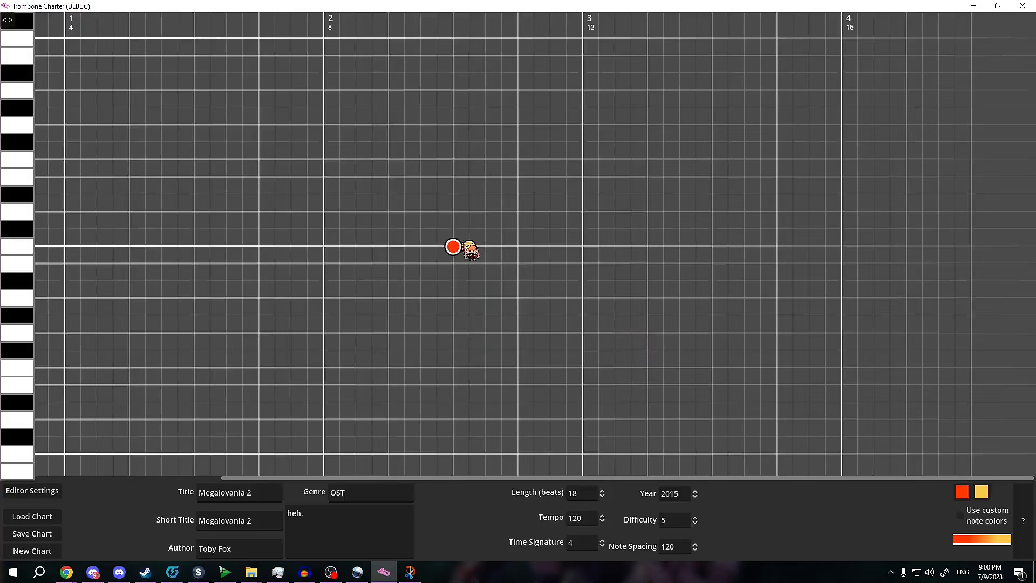
pyautogui.middleClick(469, 246)
# - Place several short trial notes in measure 1 and delete each of them
pyautogui.hscroll(-2, 432, 298)
pyautogui.click(305, 215)
pyautogui.middleClick(305, 219)
pyautogui.click(373, 218)
pyautogui.middleClick(375, 212)
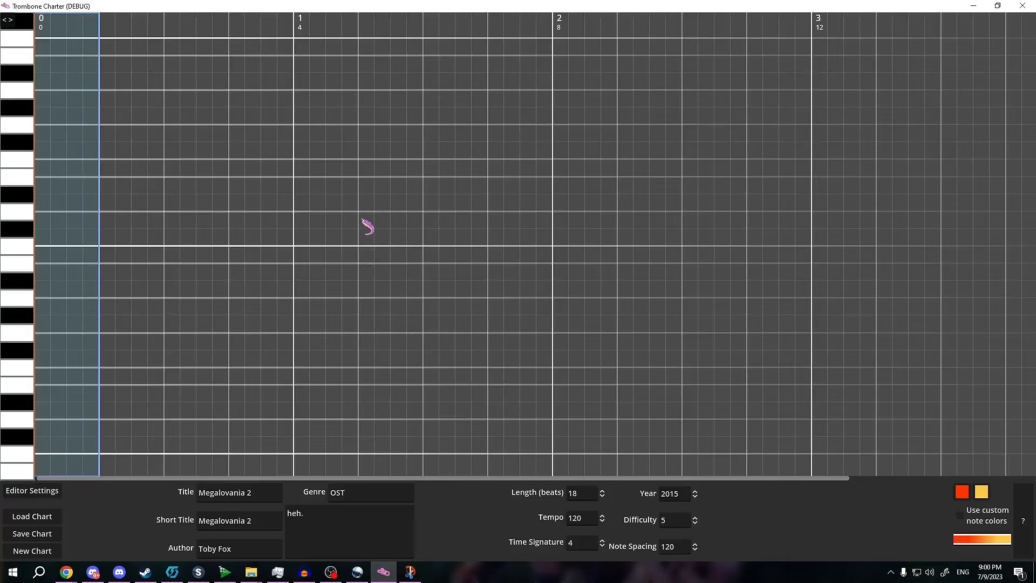
pyautogui.click(362, 218)
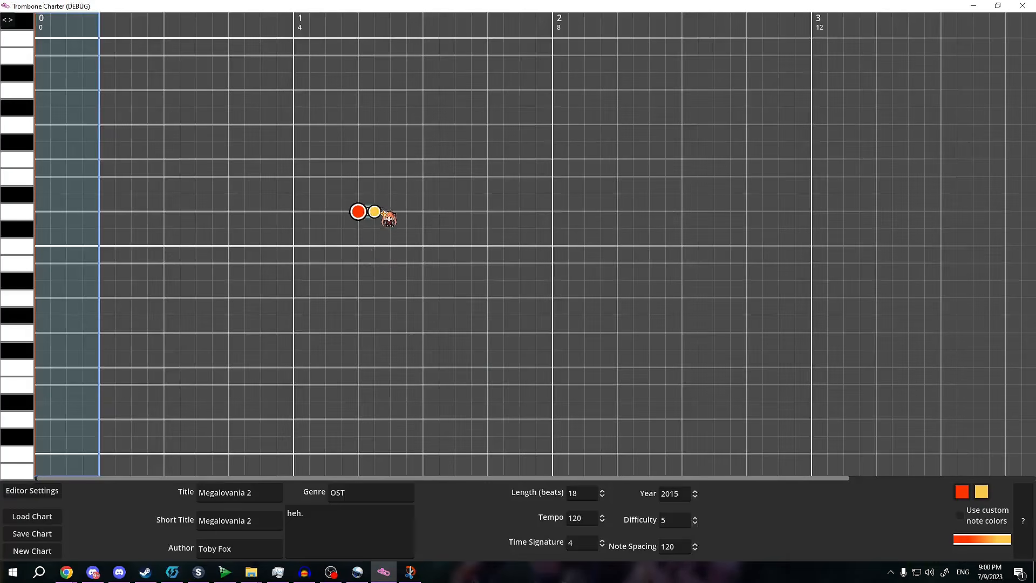
pyautogui.moveTo(384, 216); pyautogui.dragTo(526, 270)
pyautogui.rightClick(525, 269)
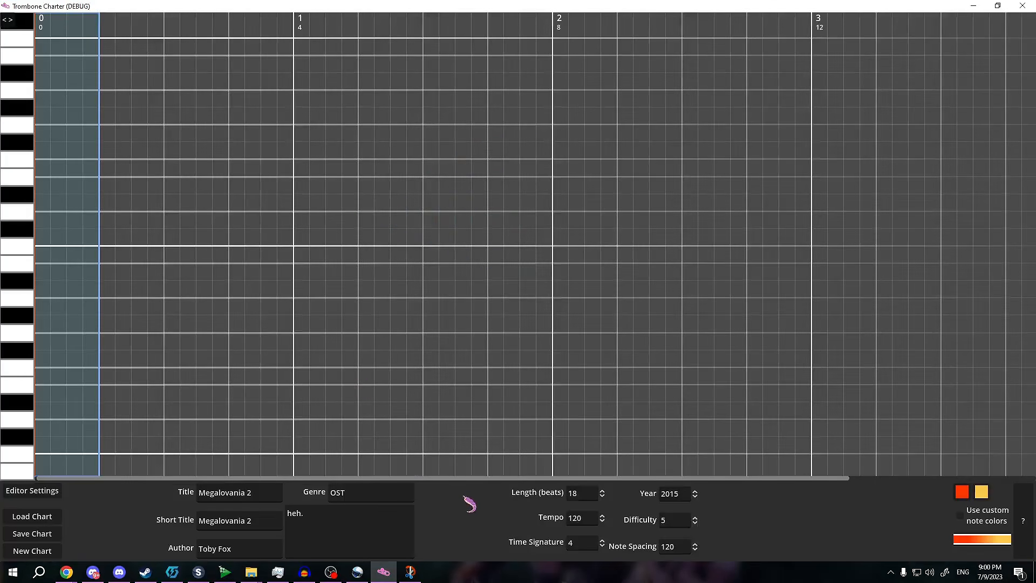
# - Open the editor settings and set the section to start at beat 3 with a length of 5
pyautogui.click(33, 491)
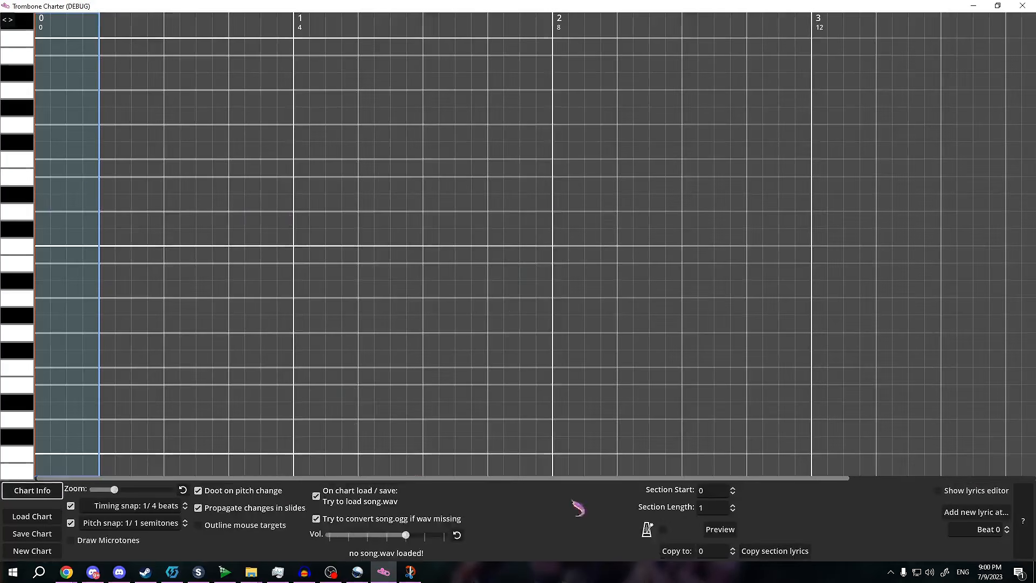
pyautogui.click(48, 493)
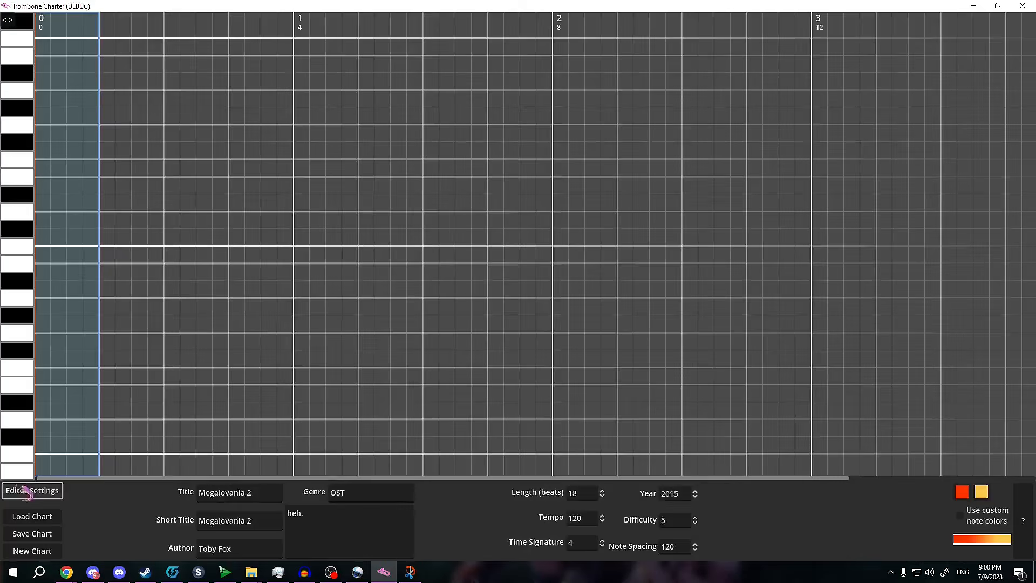
pyautogui.click(52, 497)
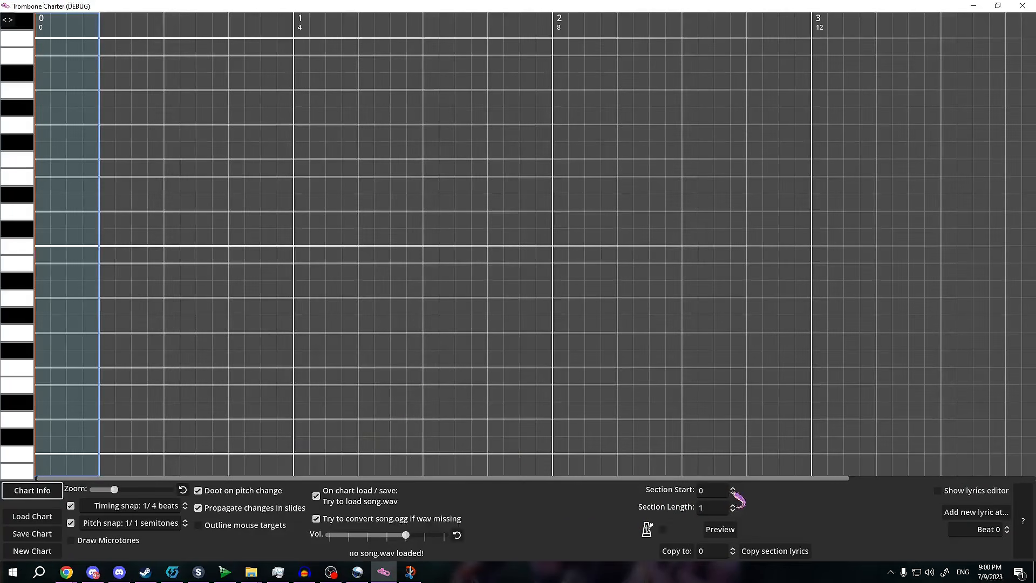
pyautogui.moveTo(733, 492); pyautogui.dragTo(734, 465)
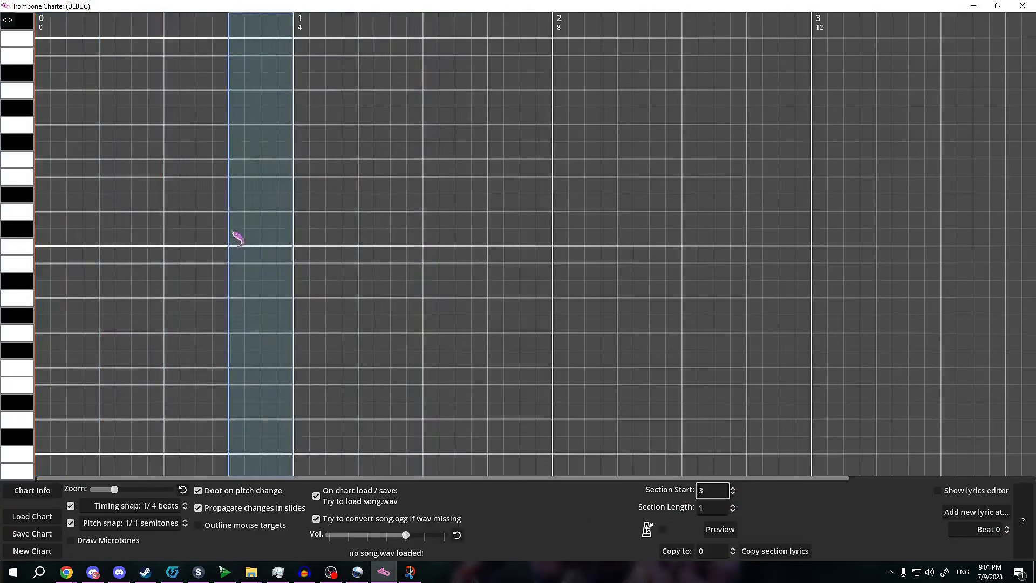
pyautogui.moveTo(229, 232); pyautogui.dragTo(556, 221)
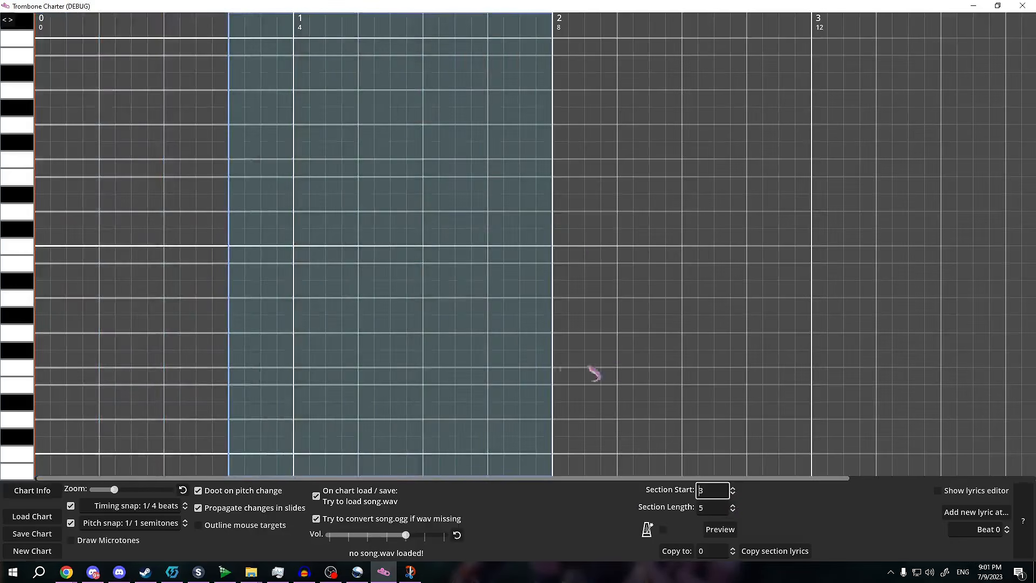
# - Draw one falling and two rising slide notes in measure 1 and preview the section
pyautogui.moveTo(303, 248)
pyautogui.mouseDown()
pyautogui.moveTo(322, 254)
pyautogui.moveTo(335, 299)
pyautogui.mouseUp()
pyautogui.moveTo(357, 298)
pyautogui.mouseDown()
pyautogui.moveTo(397, 286)
pyautogui.moveTo(392, 248)
pyautogui.mouseUp()
pyautogui.moveTo(423, 212)
pyautogui.mouseDown()
pyautogui.moveTo(437, 215)
pyautogui.moveTo(465, 187)
pyautogui.moveTo(464, 172)
pyautogui.mouseUp()
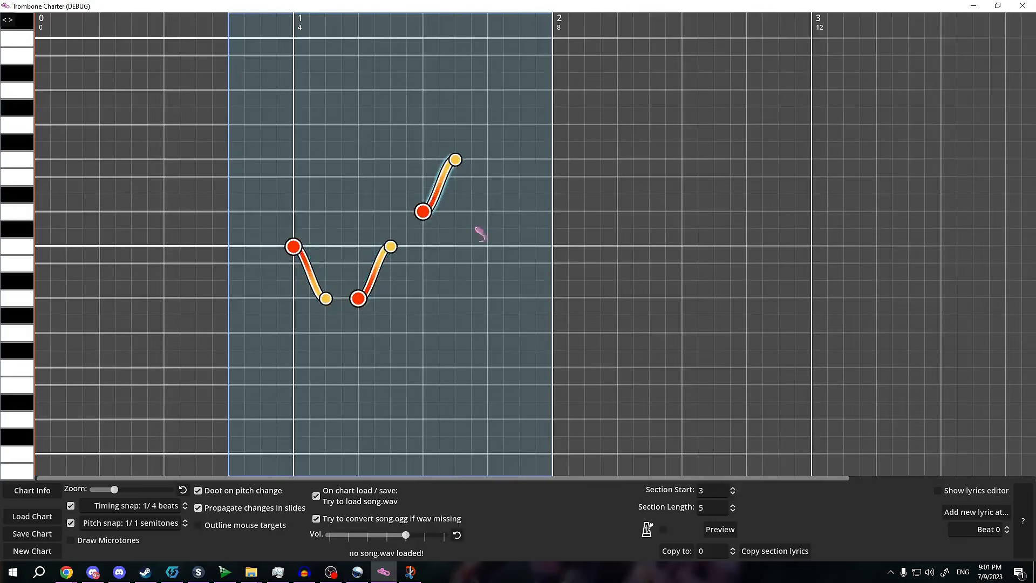
pyautogui.click(706, 525)
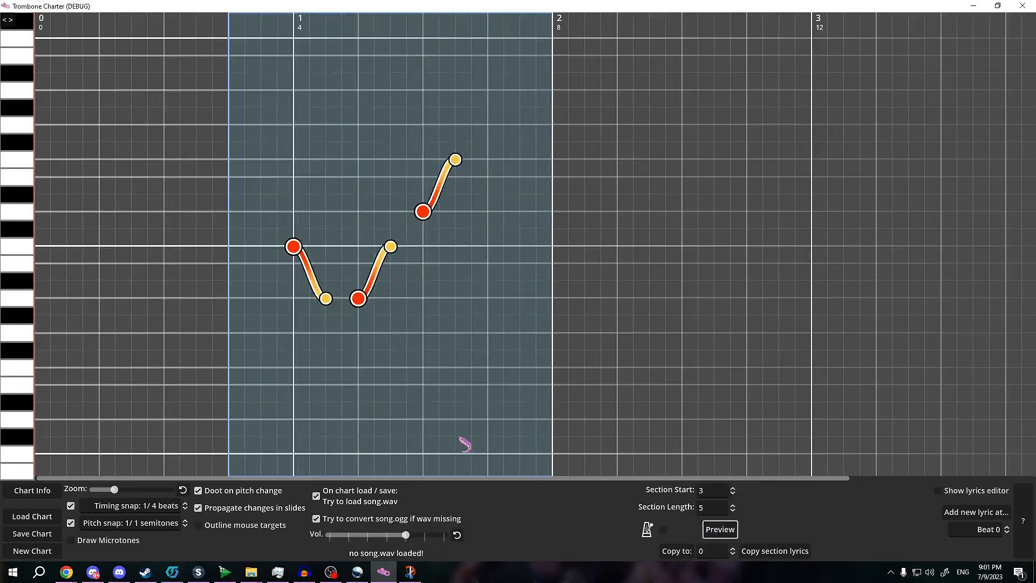
# - Delete the three slide notes from measure 1
pyautogui.rightClick(433, 213)
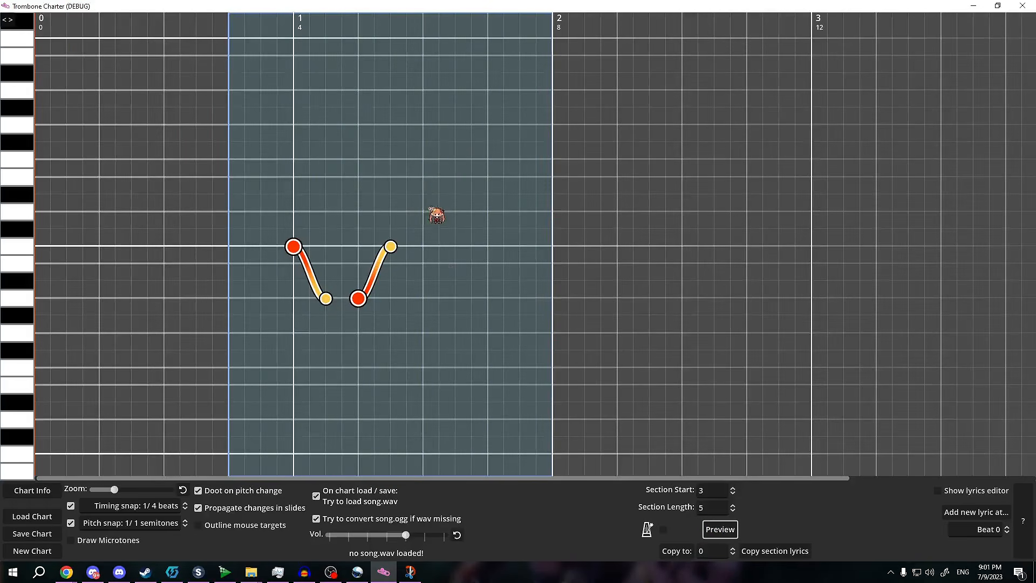
pyautogui.rightClick(359, 290)
pyautogui.rightClick(326, 296)
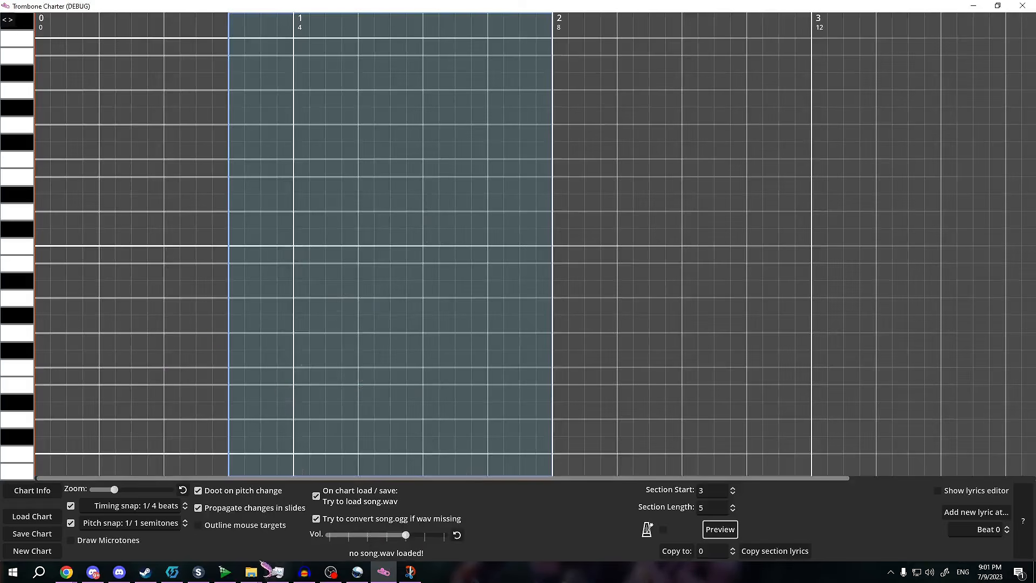
# - Switch to File Explorer and check the file properties of Undertale - Megalovania.mp3 in the tmp folder
pyautogui.click(251, 572)
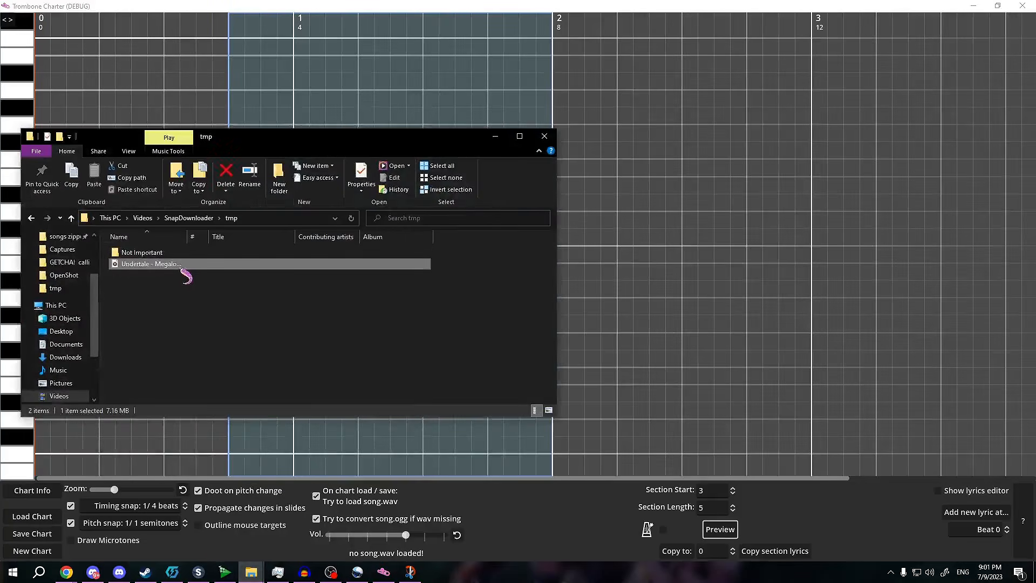
pyautogui.moveTo(237, 137); pyautogui.dragTo(616, 134)
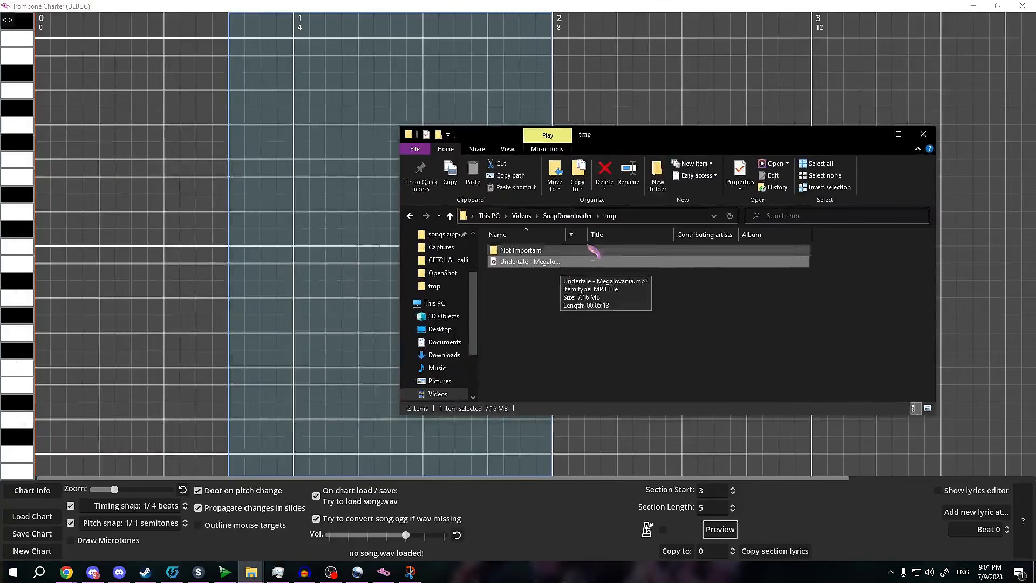
pyautogui.moveTo(627, 144); pyautogui.dragTo(306, 75)
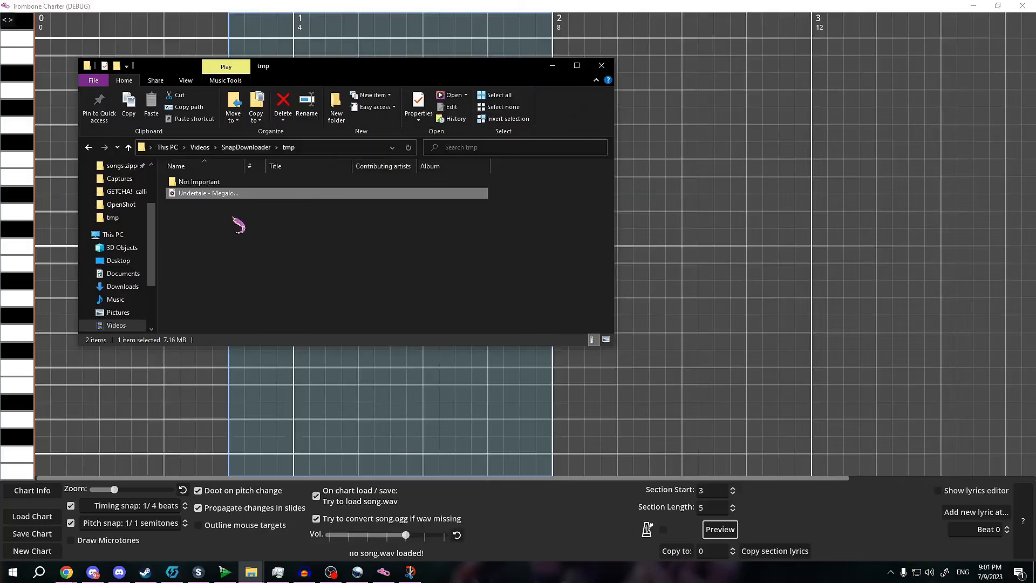
pyautogui.rightClick(238, 200)
pyautogui.click(221, 491)
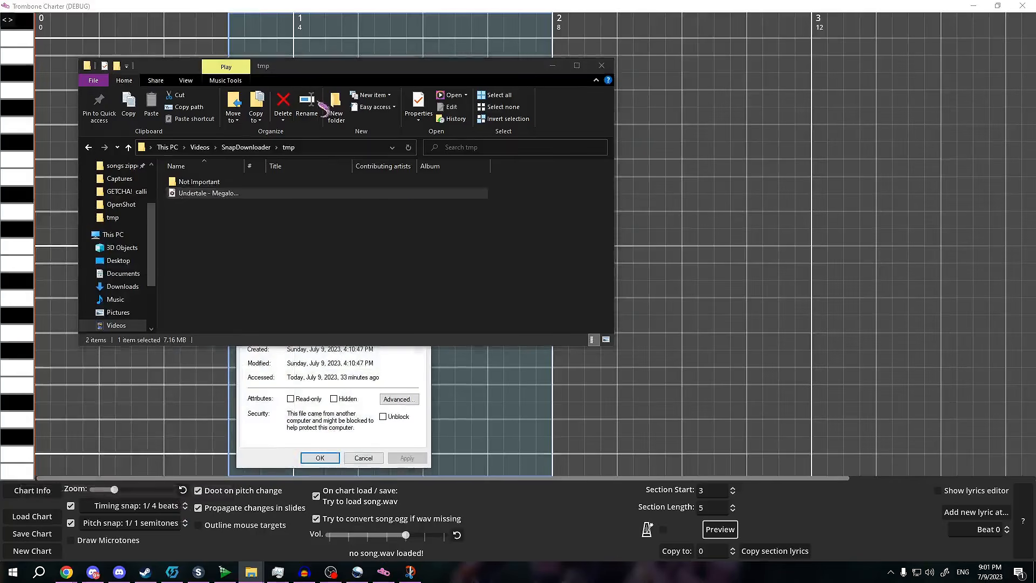
pyautogui.moveTo(326, 67); pyautogui.dragTo(628, 78)
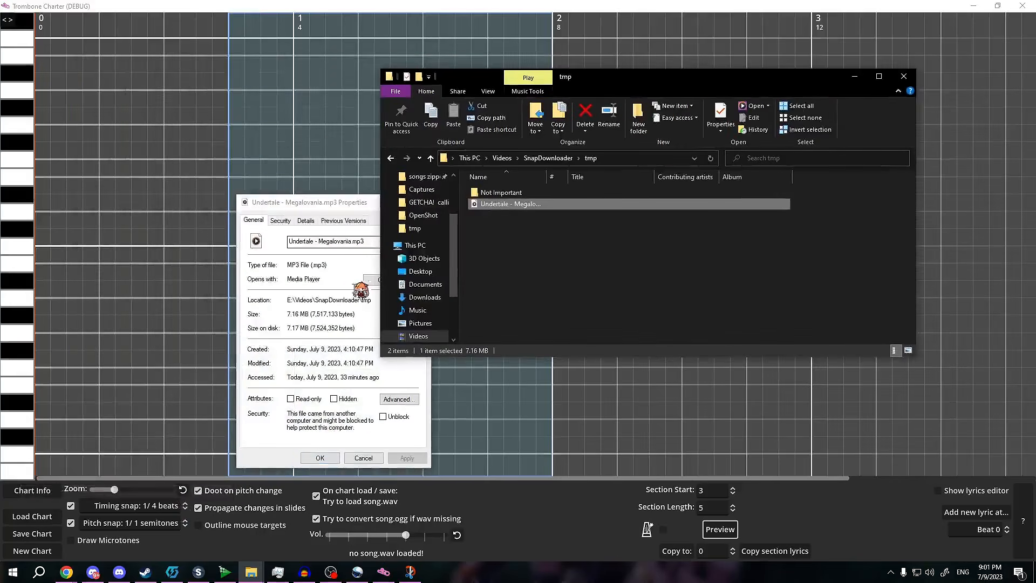
pyautogui.moveTo(316, 207); pyautogui.dragTo(205, 210)
pyautogui.click(311, 205)
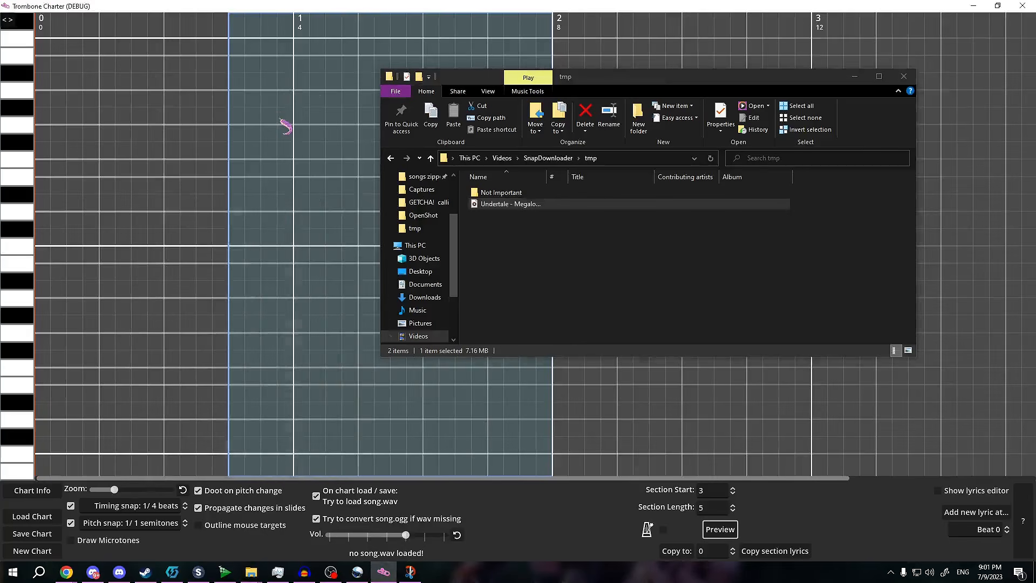
# - Switch to Audacity, clear the existing track and import Undertale - Megalovania.mp3 from the tmp folder, minimizing File Explorer
pyautogui.click(304, 572)
pyautogui.click(122, 178)
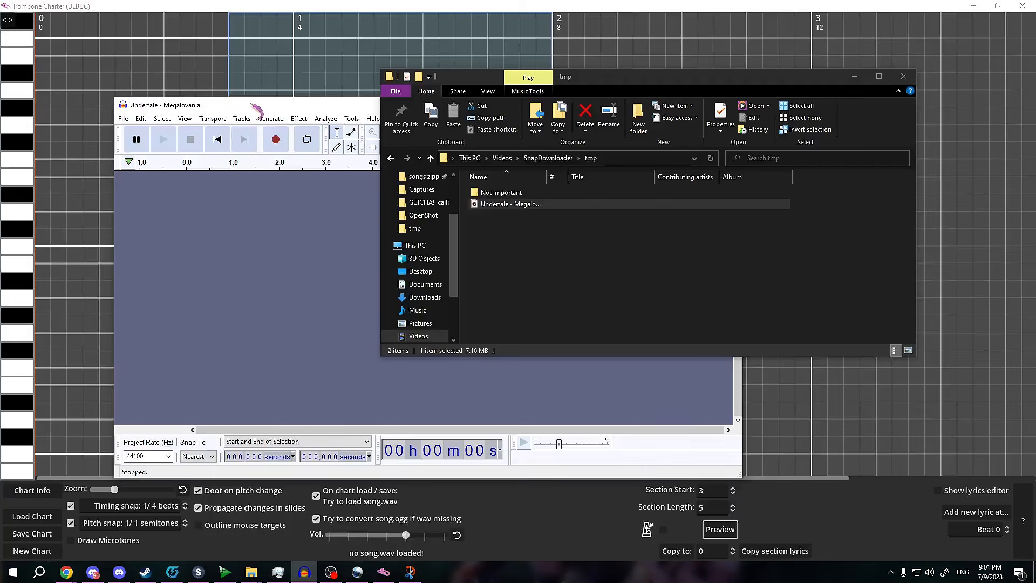
pyautogui.moveTo(253, 105); pyautogui.dragTo(220, 142)
pyautogui.moveTo(497, 213); pyautogui.dragTo(292, 238)
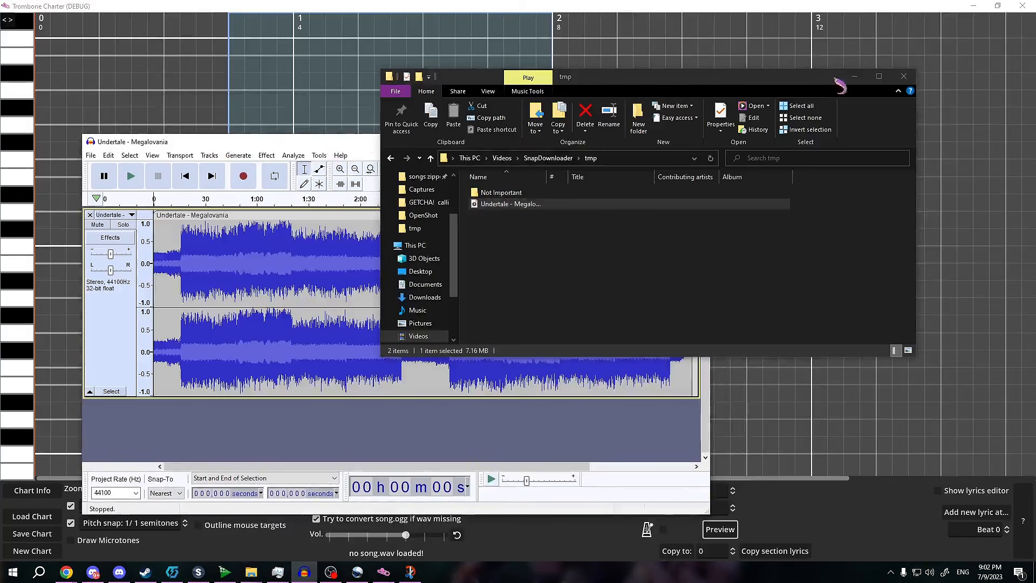
pyautogui.click(855, 77)
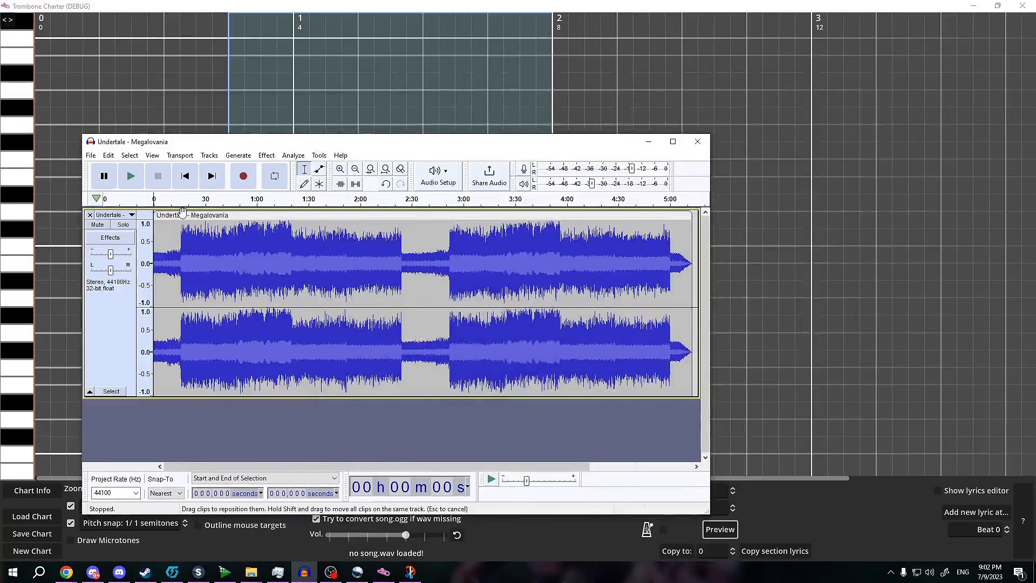
# - Select the whole Megalovania clip and lower its volume with the Amplify effect
pyautogui.click(299, 215)
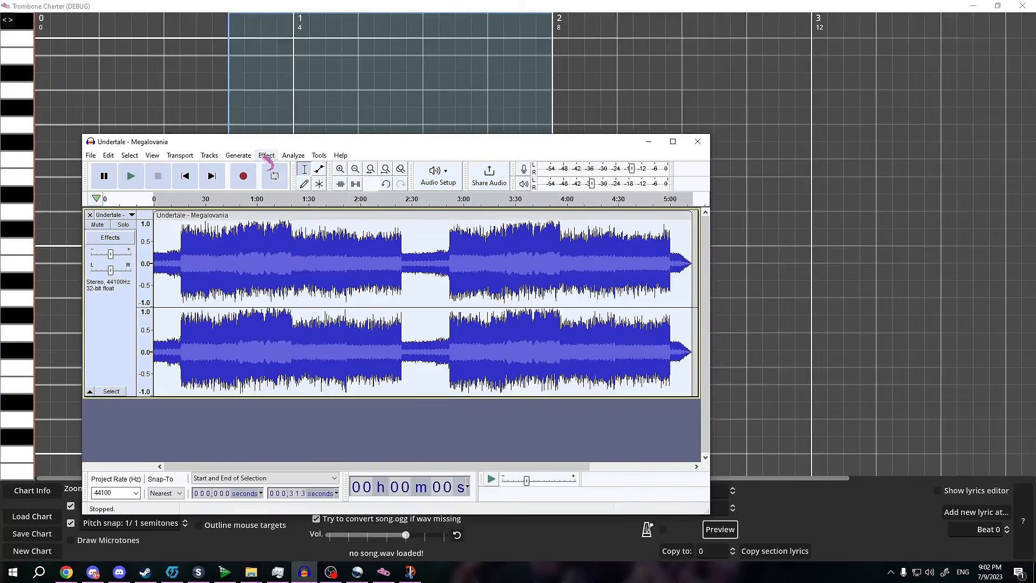
pyautogui.click(267, 155)
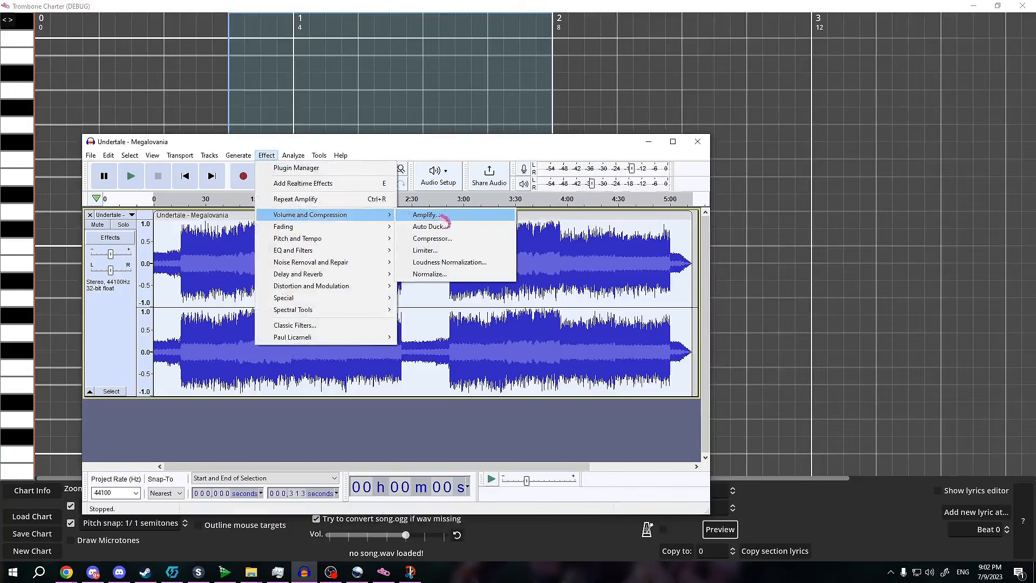
pyautogui.click(441, 216)
pyautogui.click(433, 318)
pyautogui.doubleClick(427, 316)
pyautogui.write('5')
pyautogui.press('Return')
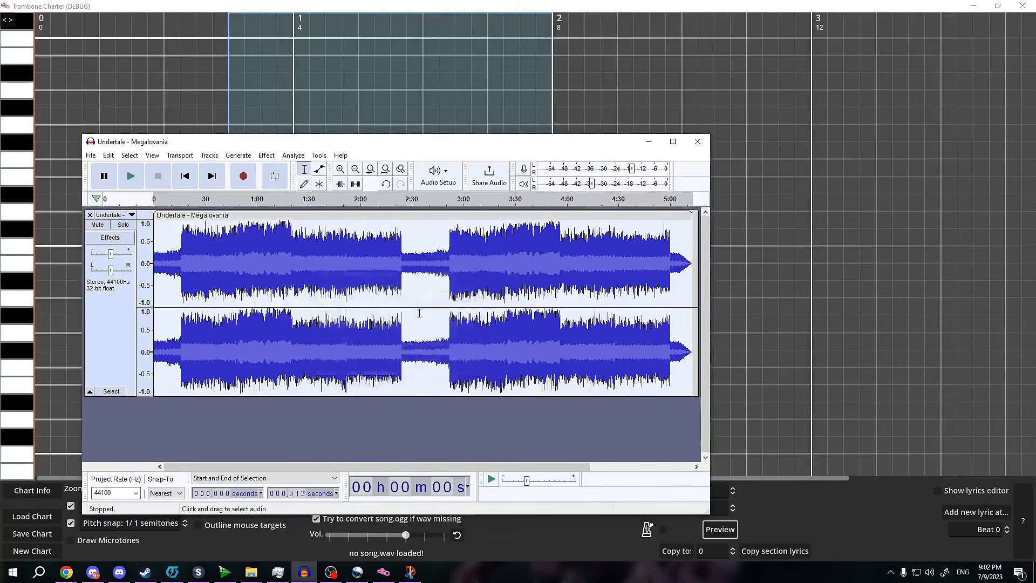
pyautogui.hotkey('ctrl', 'z')
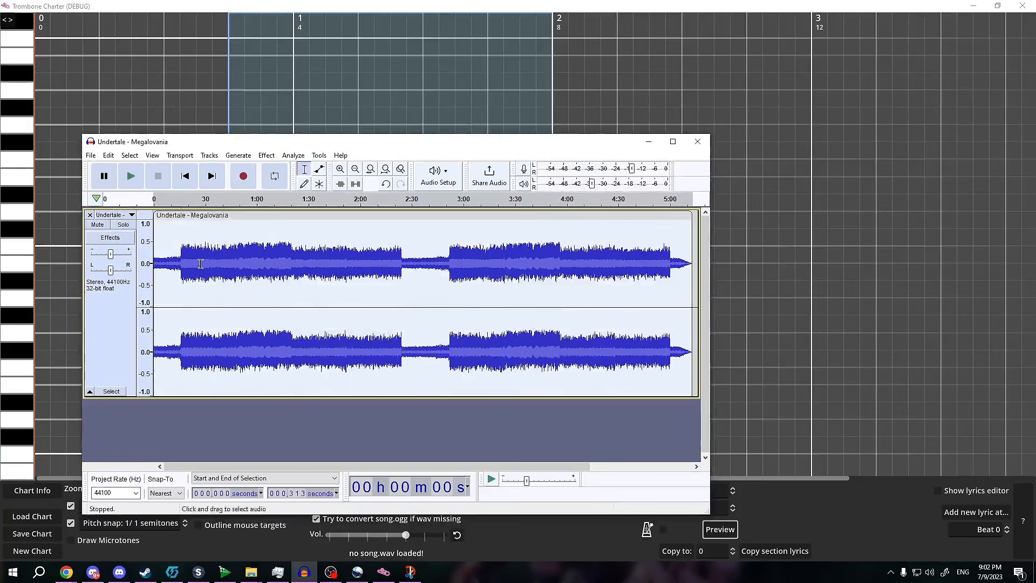
# - Generate 30 seconds of silence after the song and move it flush against the end of the Megalovania clip
pyautogui.moveTo(235, 466); pyautogui.dragTo(338, 467)
pyautogui.click(590, 216)
pyautogui.click(266, 156)
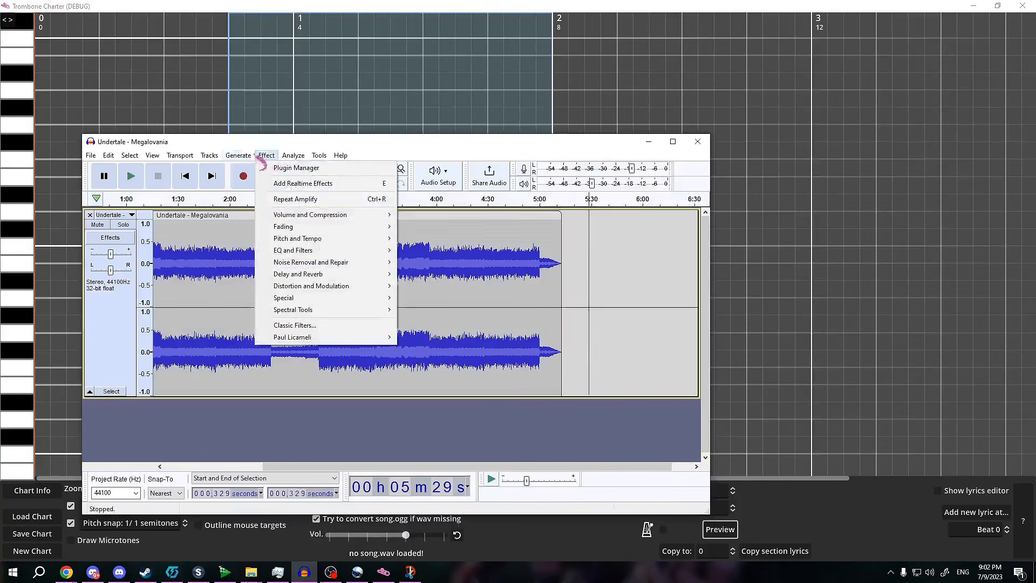
pyautogui.click(260, 254)
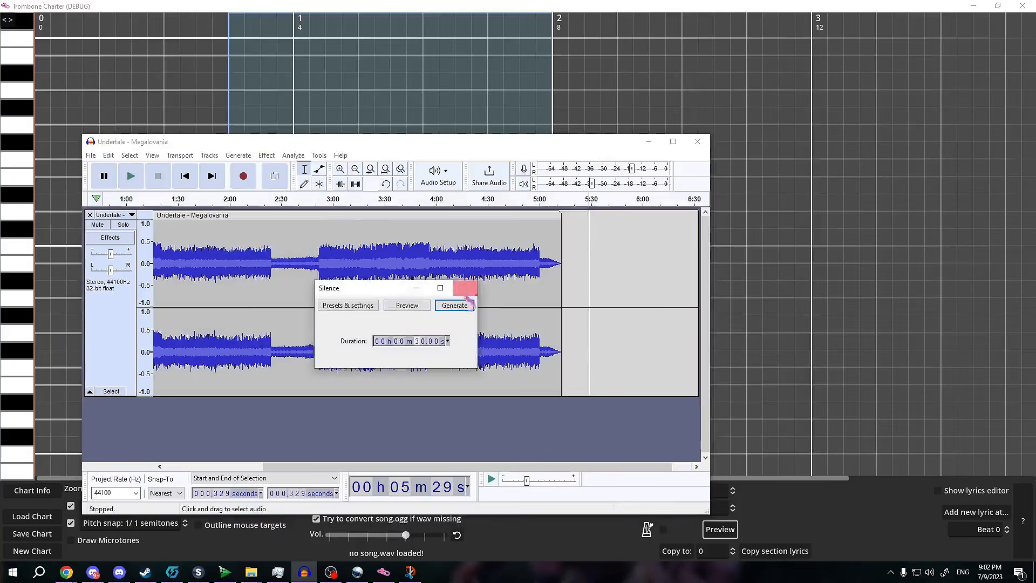
pyautogui.click(455, 305)
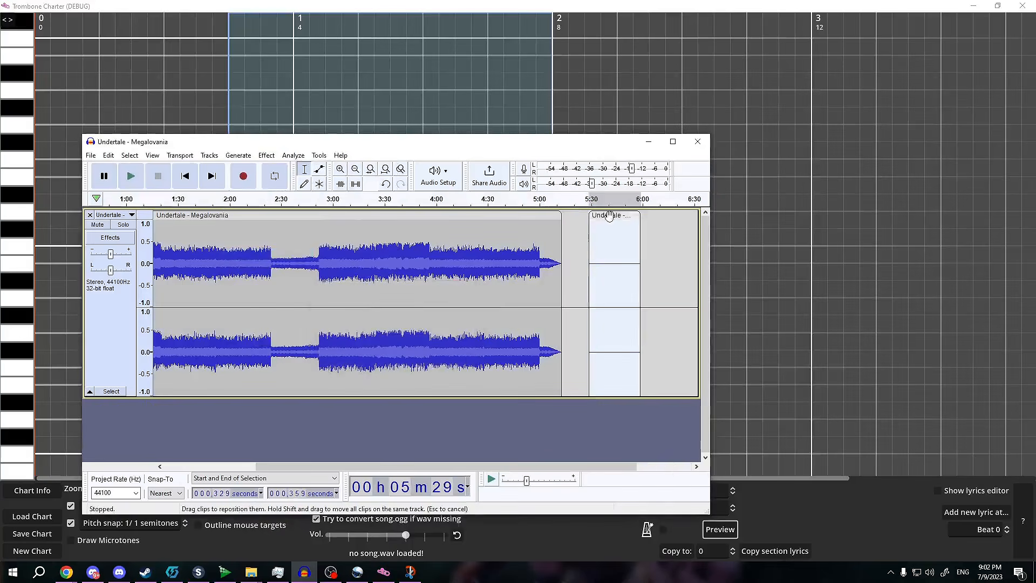
pyautogui.moveTo(610, 215); pyautogui.dragTo(582, 216)
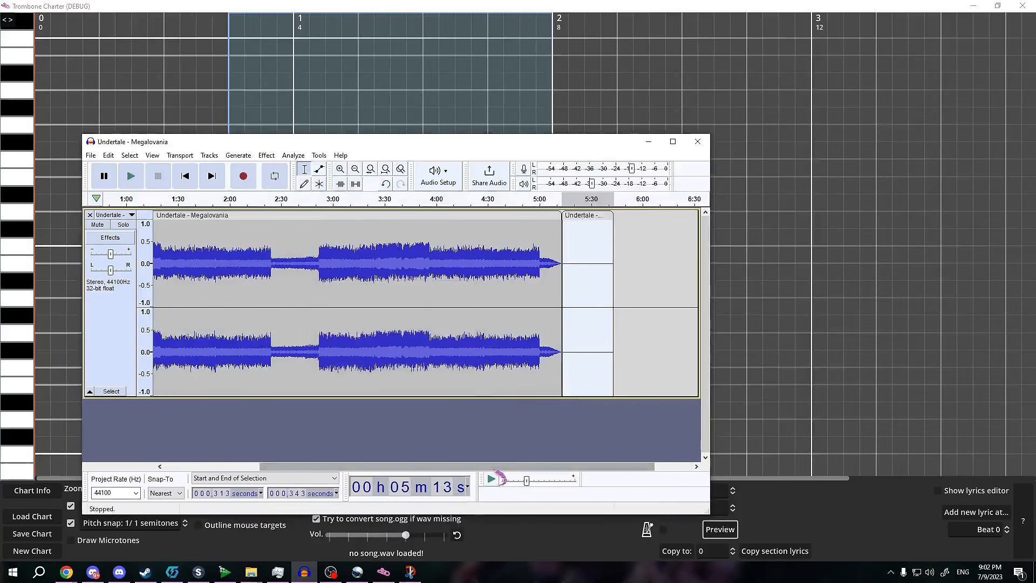
# - Export the Megalovania audio with its trailing silence as an OGG file named song in the tmp folder, keeping the metadata tags
pyautogui.moveTo(499, 467); pyautogui.dragTo(400, 474)
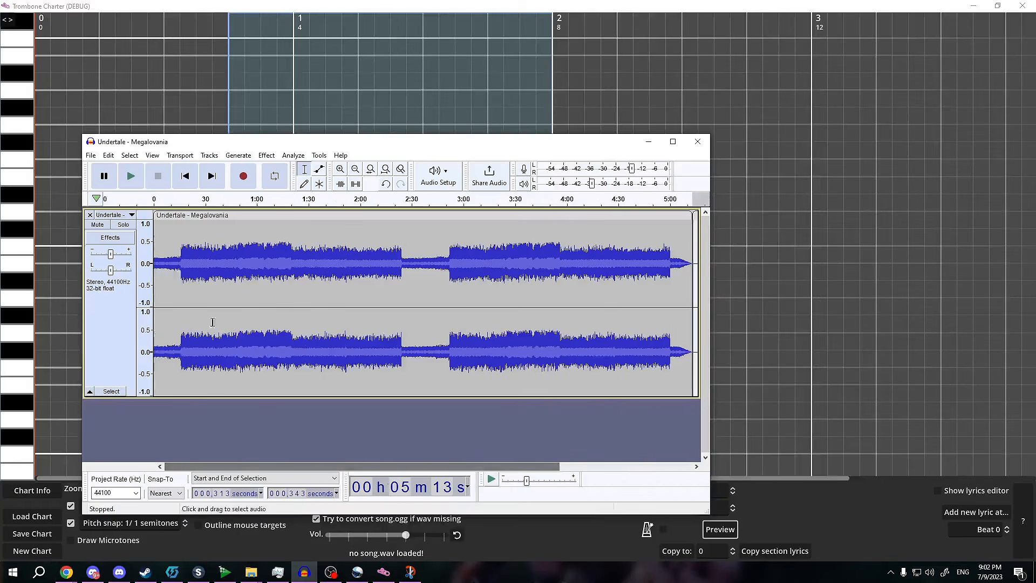
pyautogui.click(90, 154)
pyautogui.moveTo(141, 236)
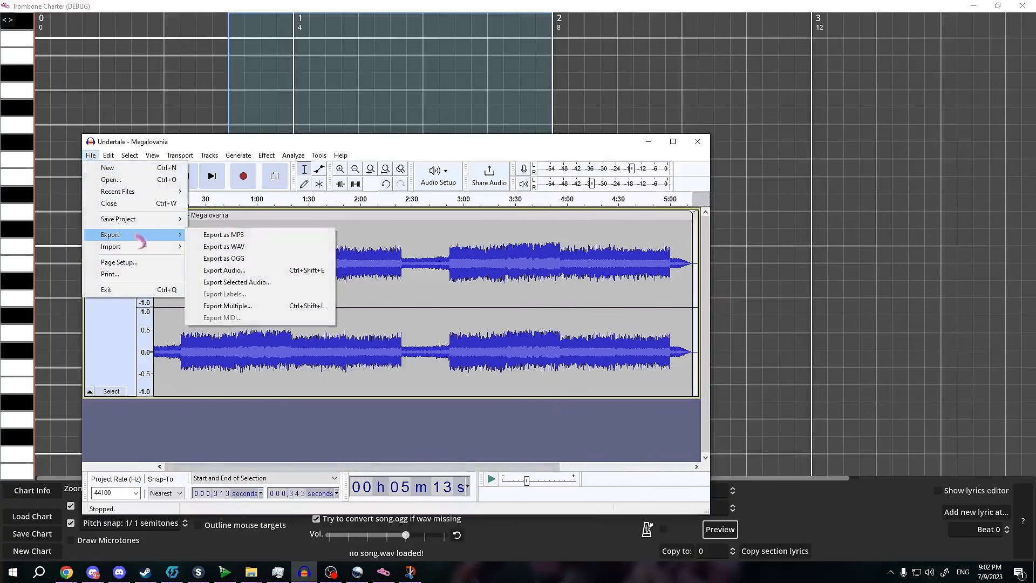
pyautogui.click(245, 260)
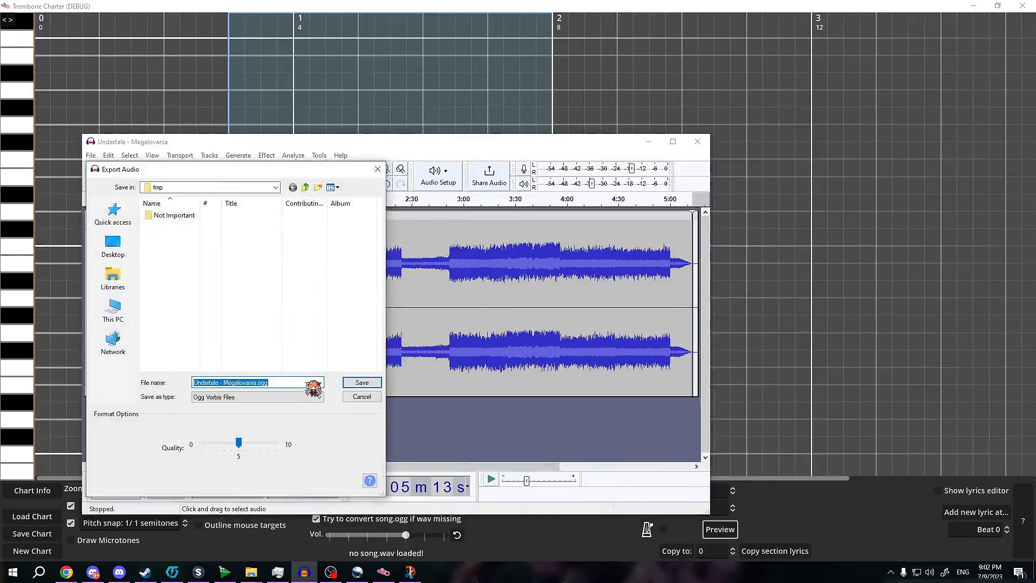
pyautogui.write('song')
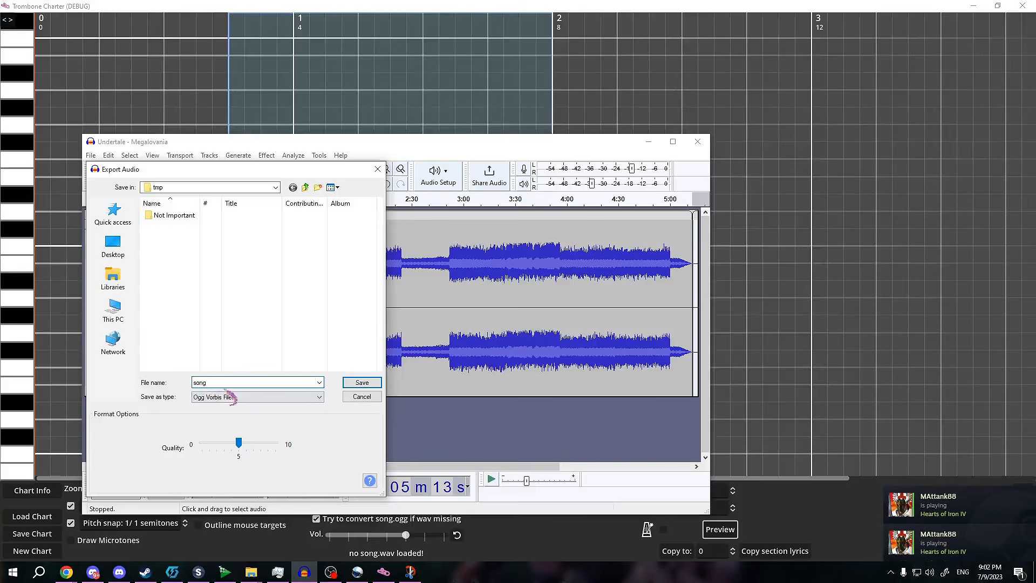
pyautogui.click(371, 384)
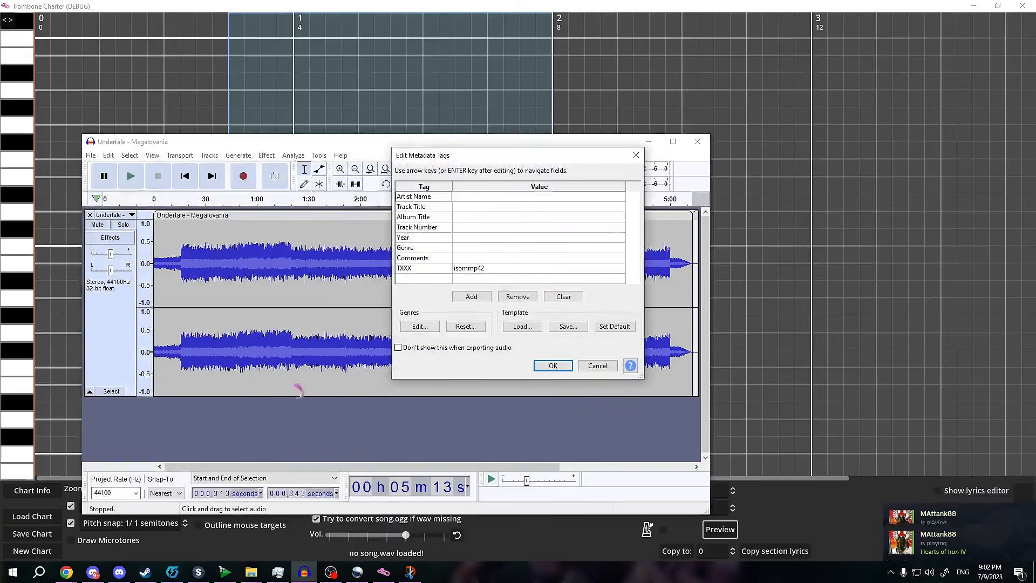
pyautogui.click(555, 363)
# - Switch to File Explorer's tmp folder, select song.ogg, and minimize Audacity
pyautogui.click(249, 572)
pyautogui.click(165, 542)
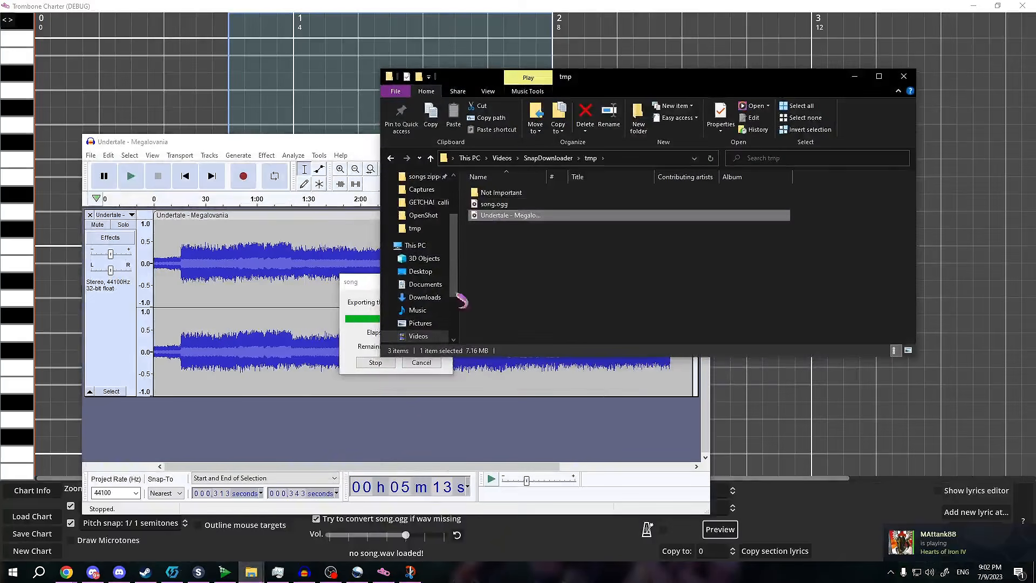
pyautogui.click(498, 204)
pyautogui.moveTo(573, 81); pyautogui.dragTo(633, 69)
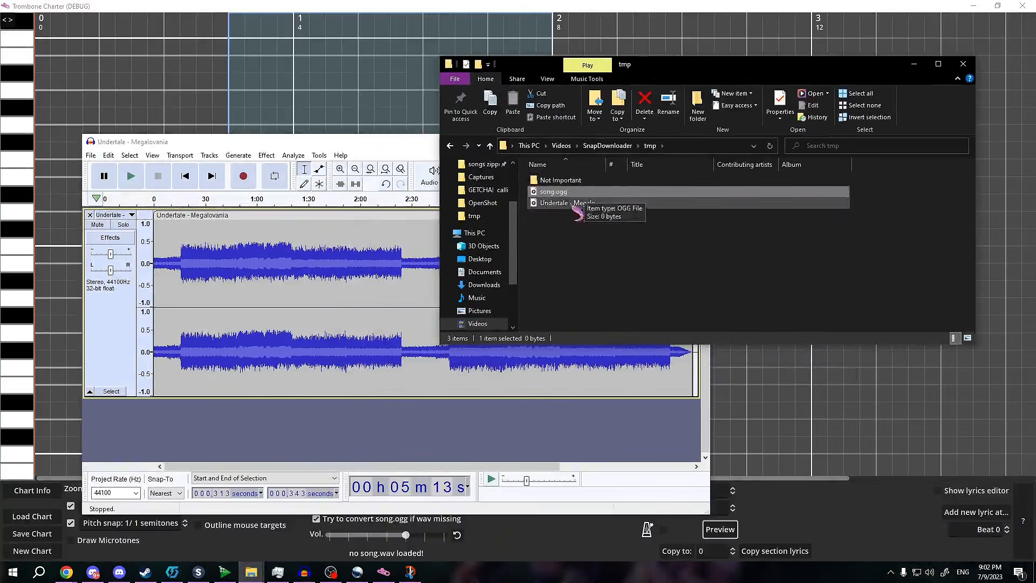
pyautogui.rightClick(400, 141)
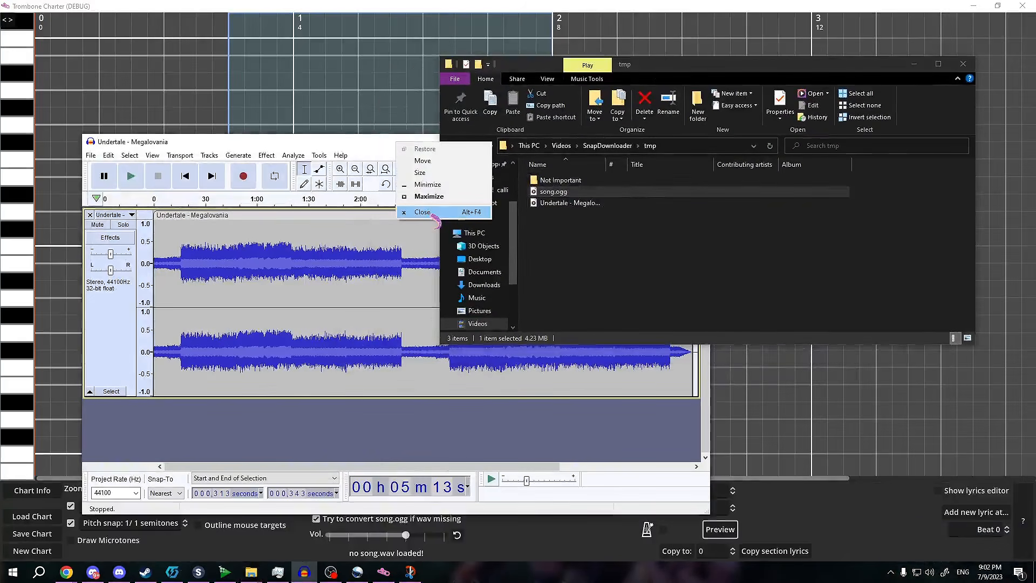
pyautogui.click(429, 184)
# - Bring up the CustomSongs folder window beside the tmp window and open the Megalovania 2 folder in it
pyautogui.click(251, 572)
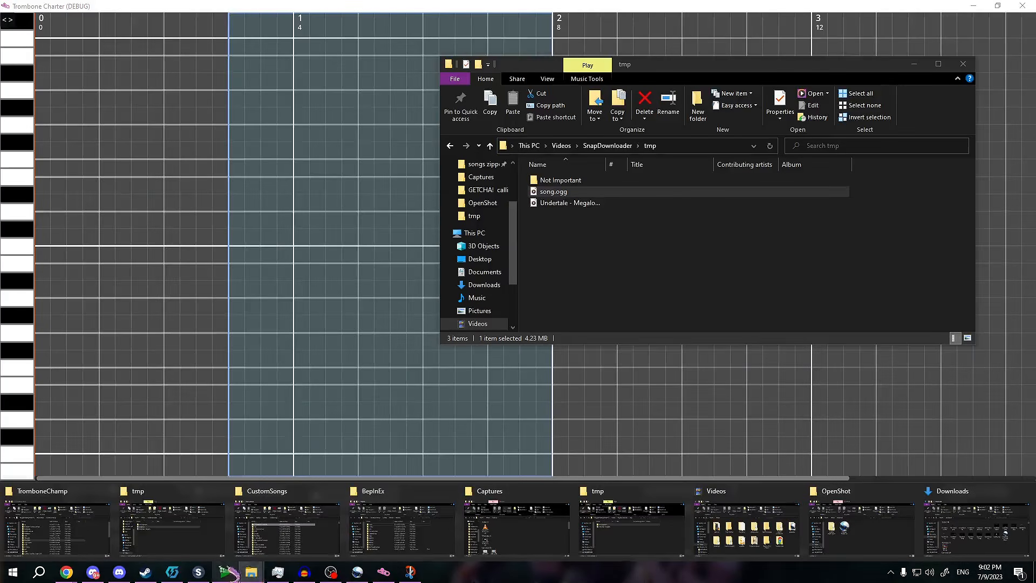
pyautogui.click(271, 543)
pyautogui.moveTo(294, 54); pyautogui.dragTo(207, 123)
pyautogui.scroll(-20, 216, 321)
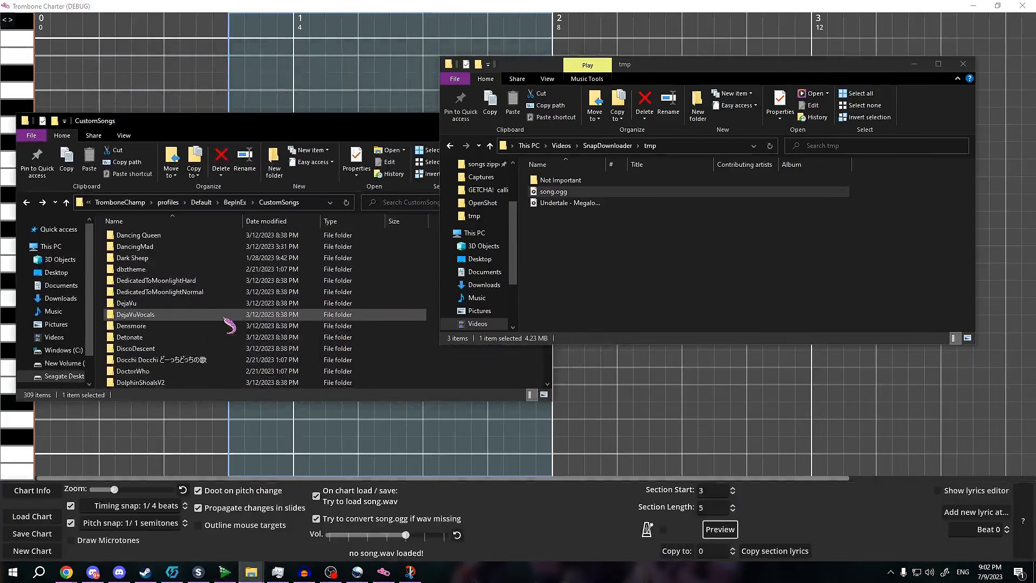
pyautogui.scroll(-12, 230, 324)
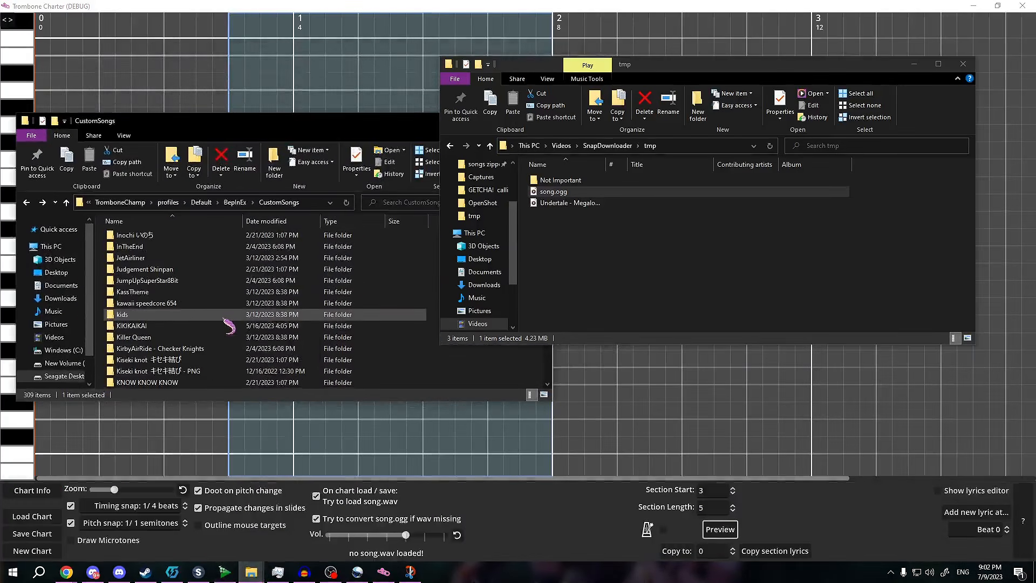
pyautogui.scroll(-5, 243, 329)
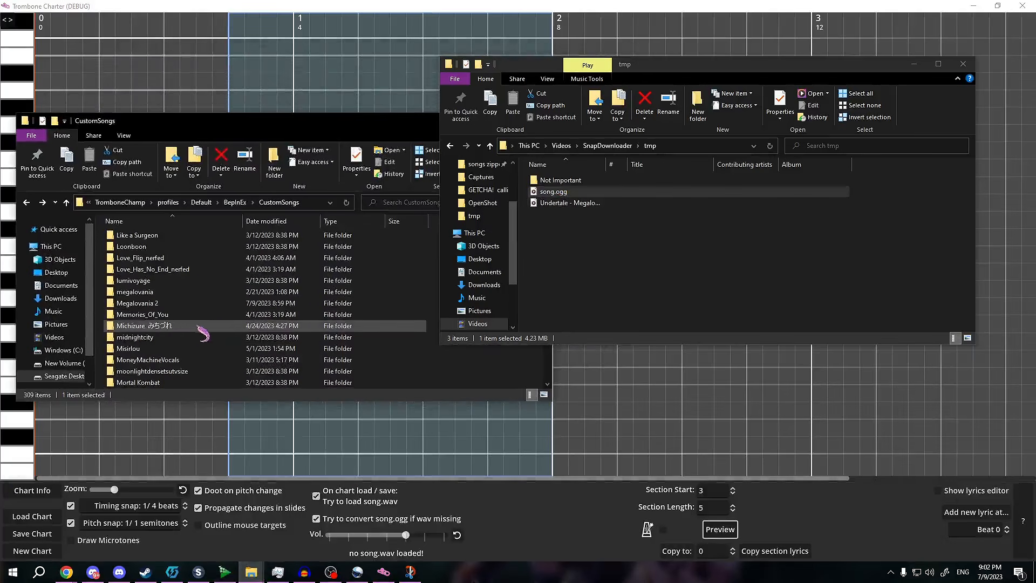
pyautogui.doubleClick(187, 303)
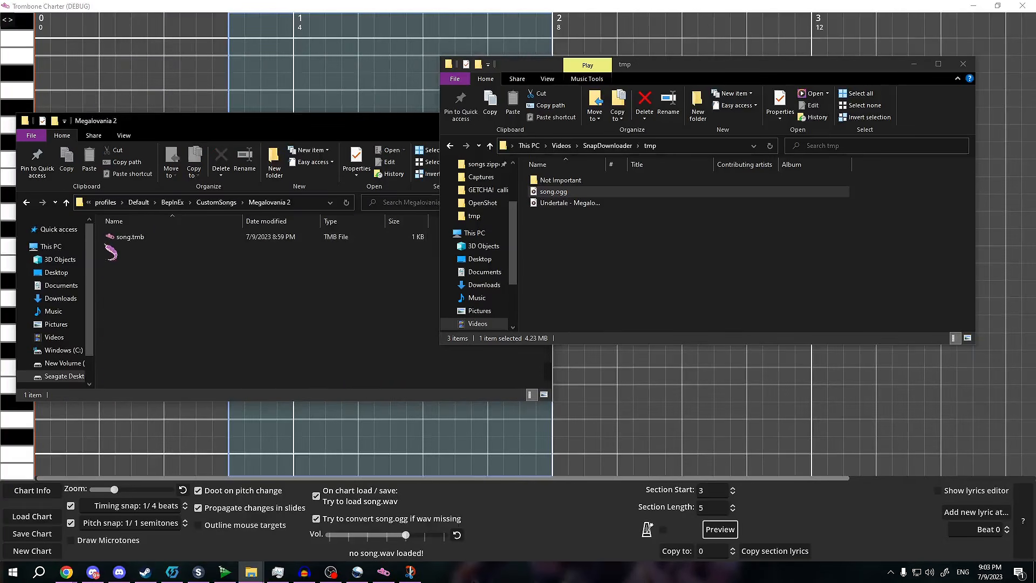
# - Move song.ogg from the tmp folder into the Megalovania 2 folder and minimize the tmp window
pyautogui.click(568, 238)
pyautogui.click(563, 192)
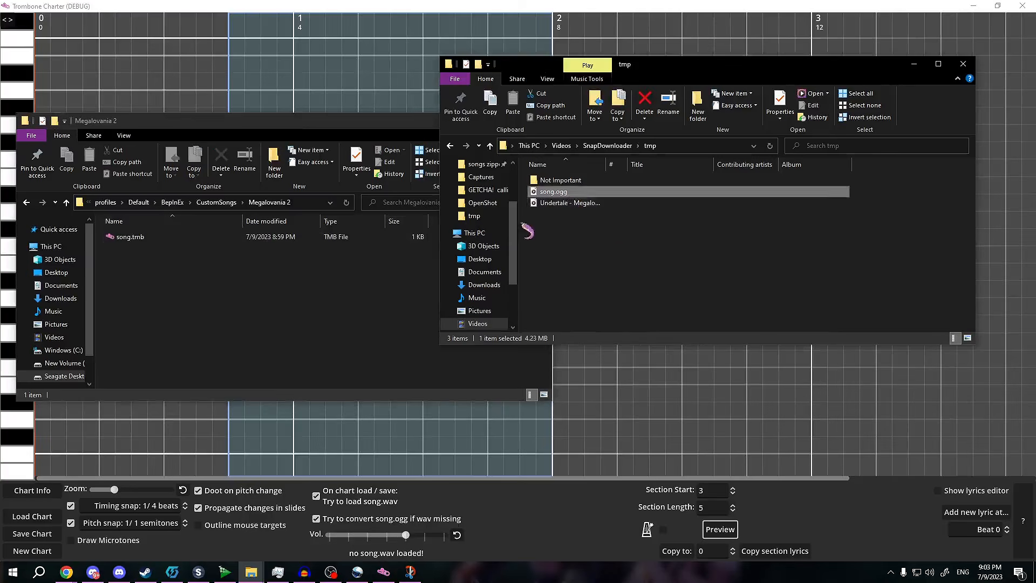
pyautogui.moveTo(575, 197); pyautogui.dragTo(297, 308)
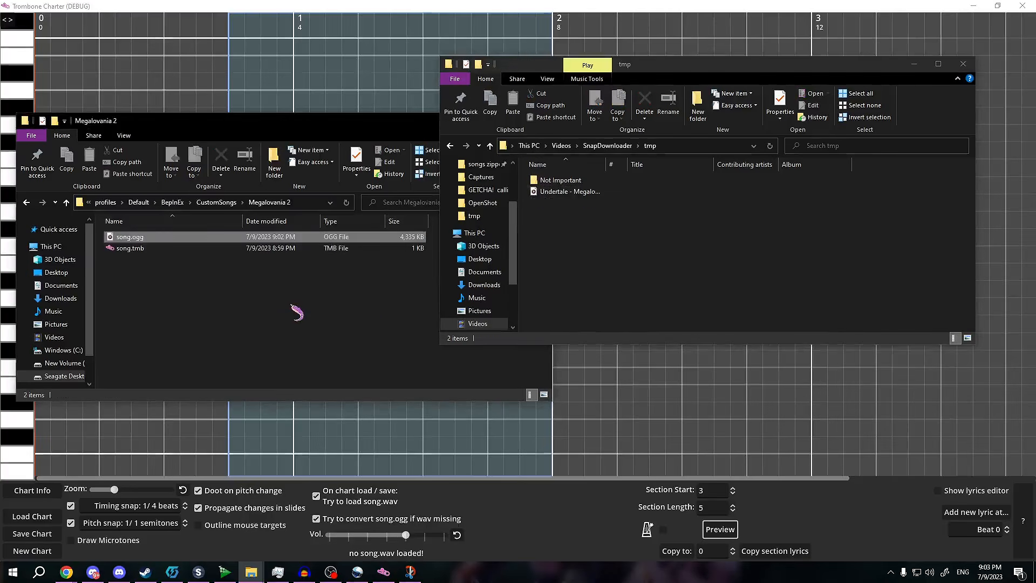
pyautogui.click(914, 63)
# - Open song.tmb from the Megalovania 2 folder in a second Trombone Charter window, close that window, and minimize File Explorer
pyautogui.doubleClick(289, 248)
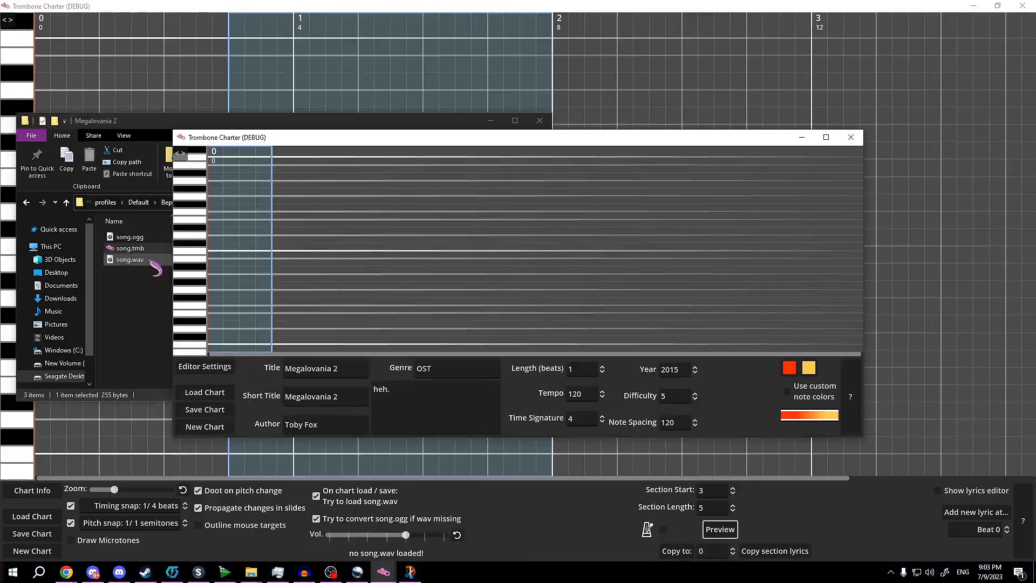
pyautogui.click(852, 137)
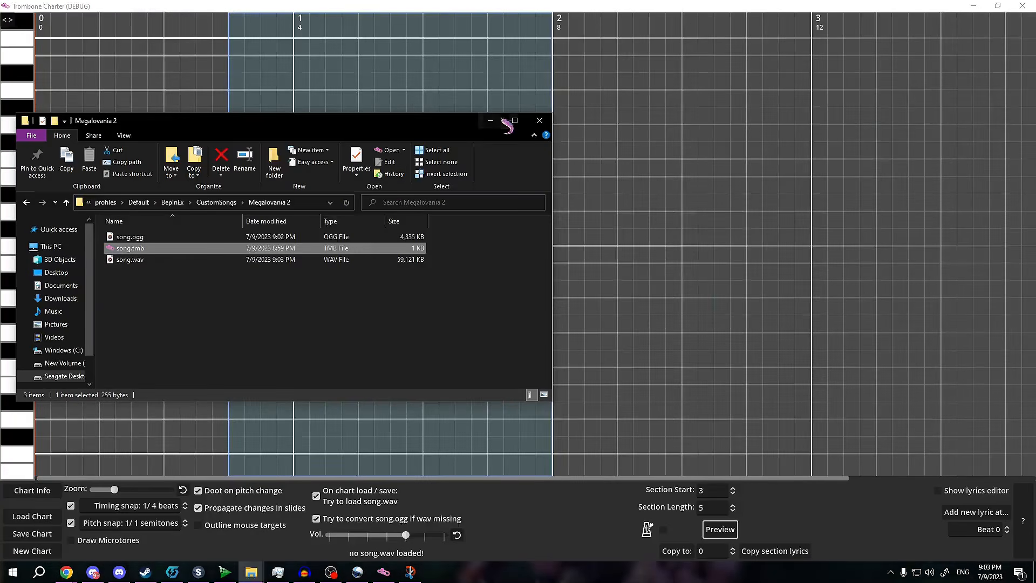
pyautogui.click(491, 121)
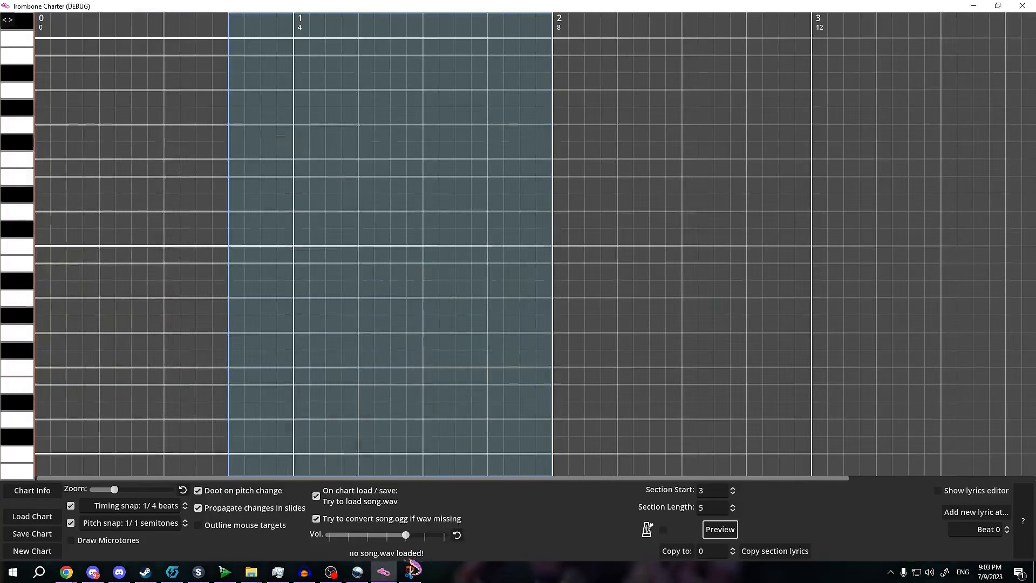
# - Load song.tmb from the Megalovania 2 folder in CustomSongs into the chart editor
pyautogui.click(31, 517)
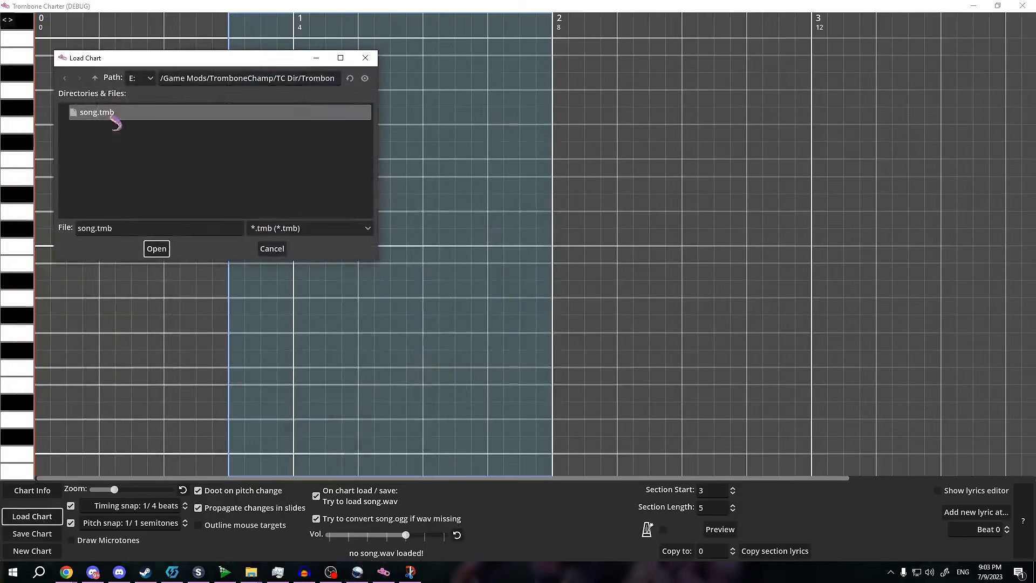
pyautogui.click(246, 78)
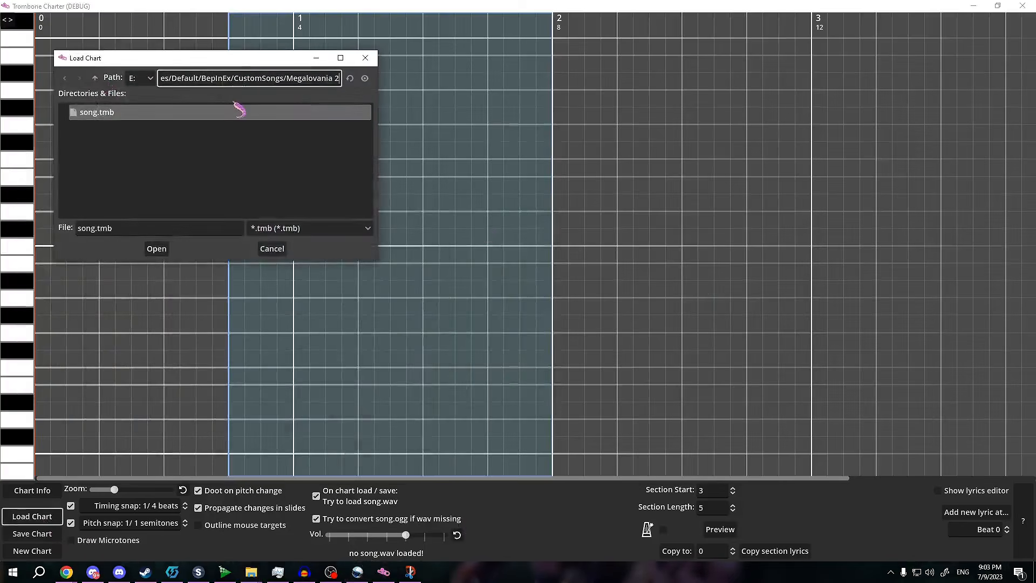
pyautogui.click(94, 78)
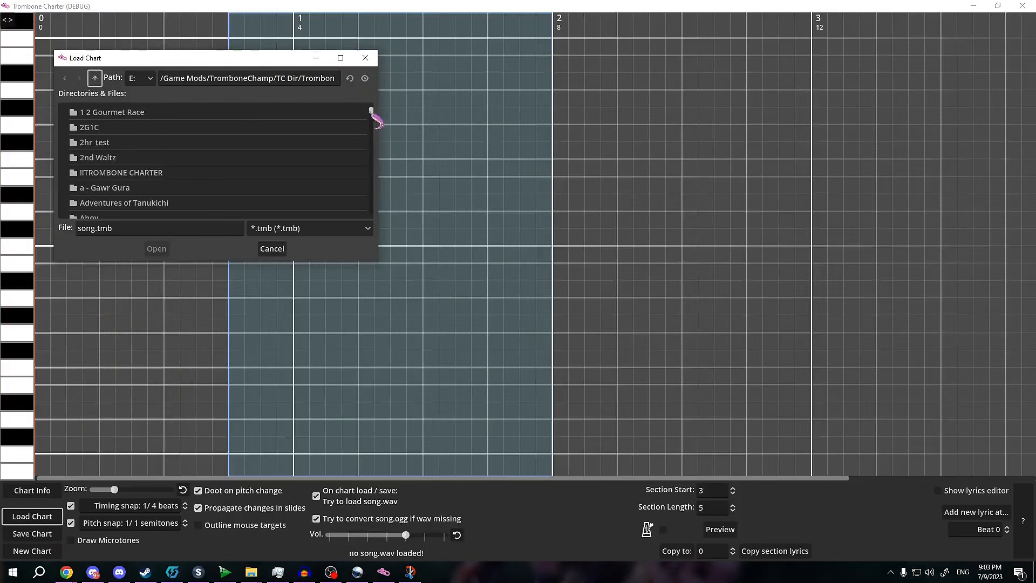
pyautogui.moveTo(372, 110); pyautogui.dragTo(381, 176)
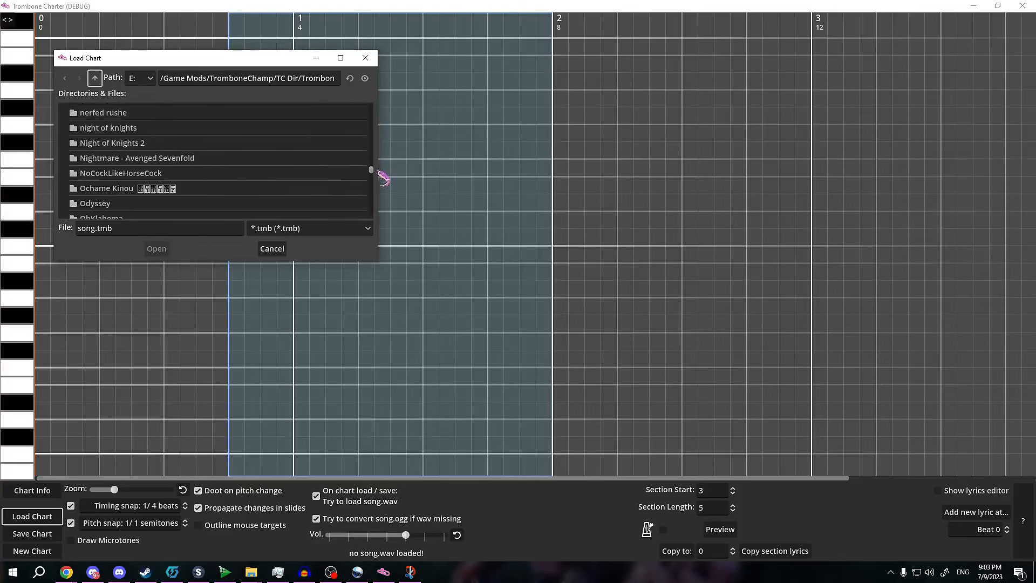
pyautogui.scroll(10, 217, 177)
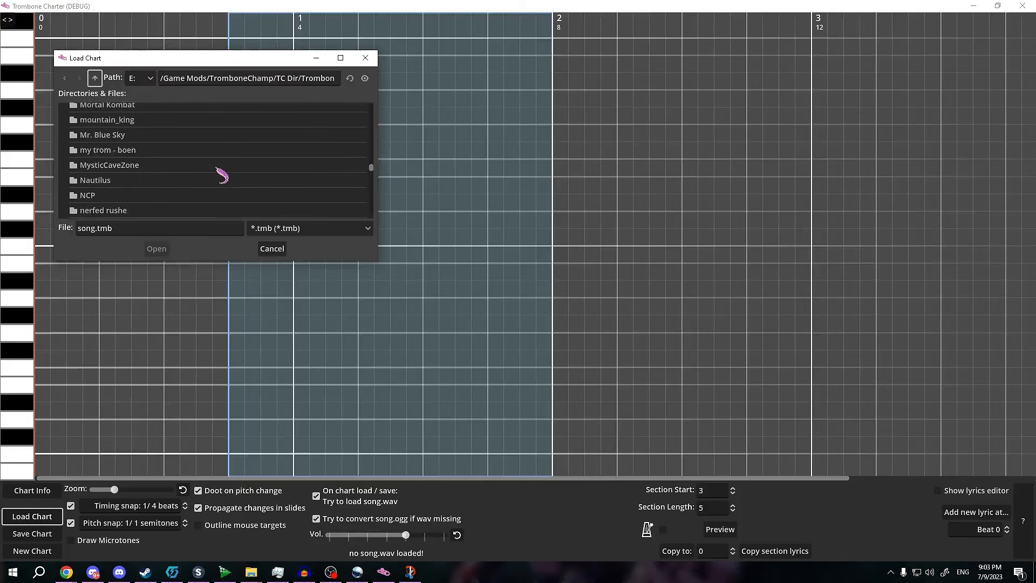
pyautogui.doubleClick(174, 138)
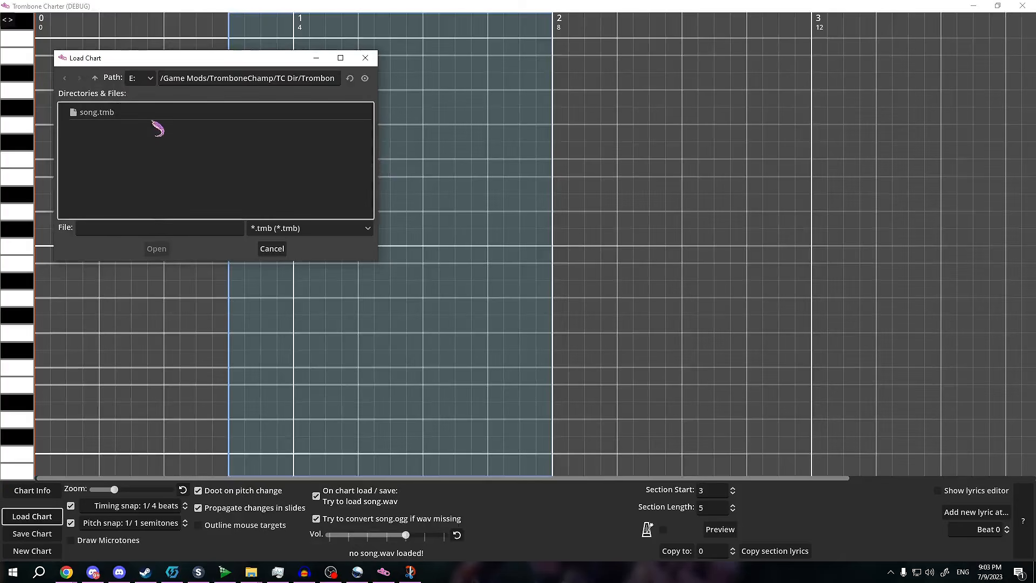
pyautogui.click(152, 115)
pyautogui.click(157, 247)
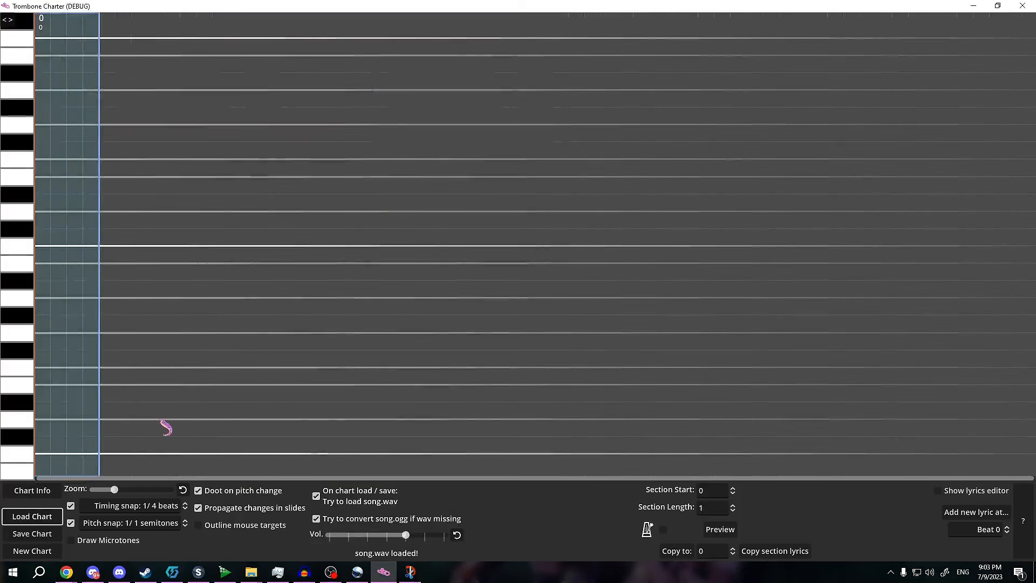
# - Set the chart's length to 18 beats in the chart info
pyautogui.click(38, 493)
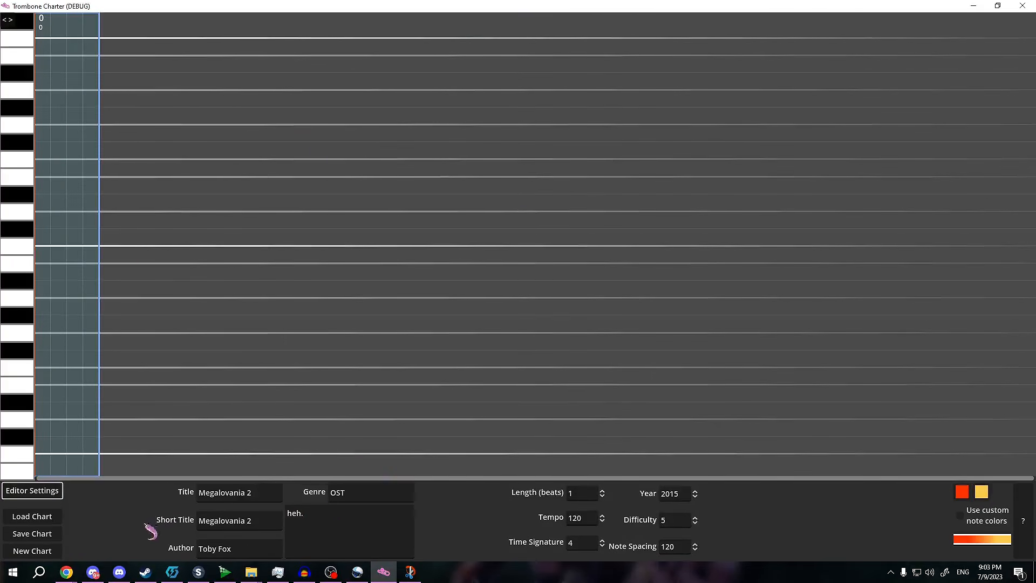
pyautogui.click(33, 491)
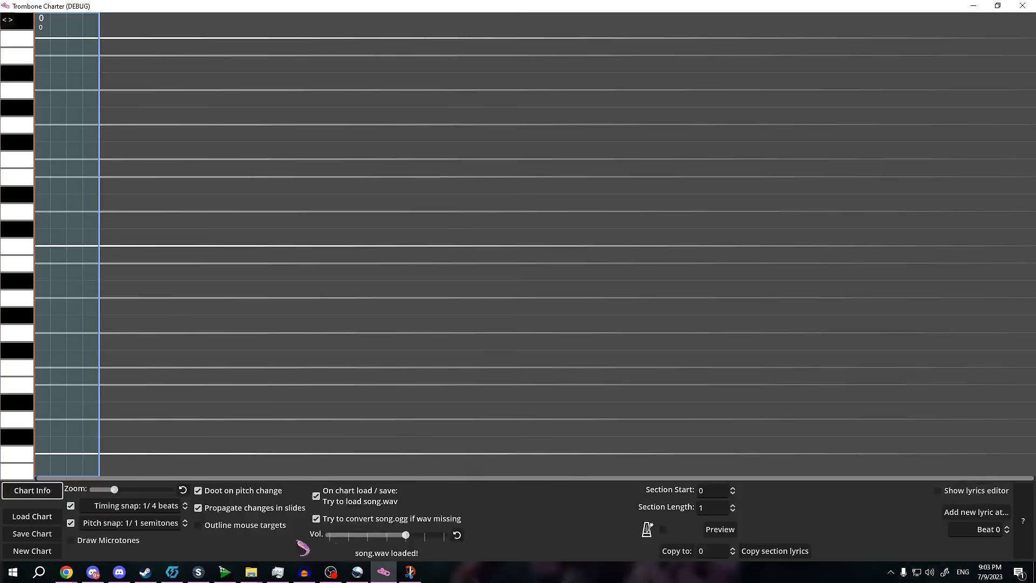
pyautogui.click(60, 491)
pyautogui.click(585, 492)
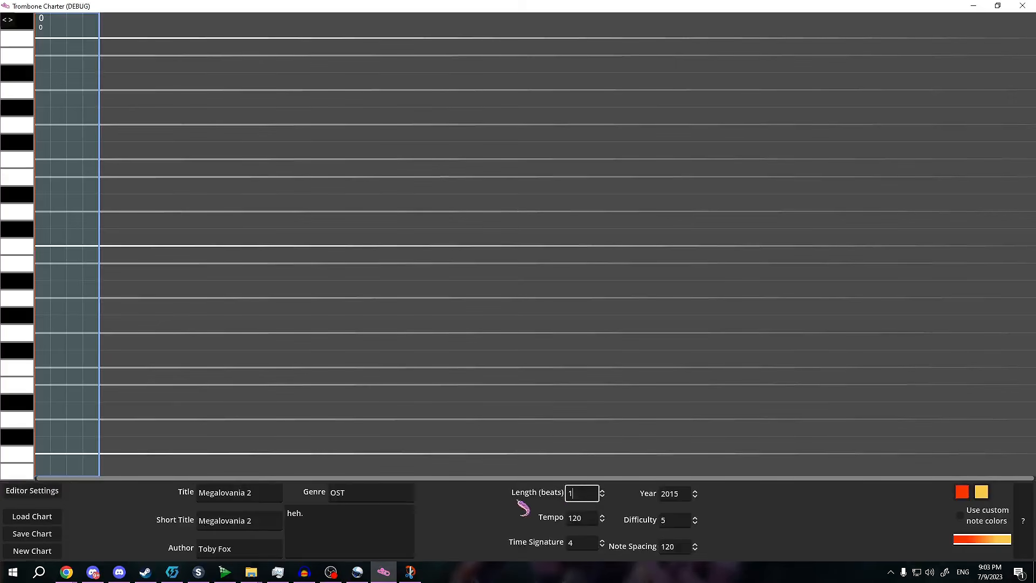
pyautogui.write('8')
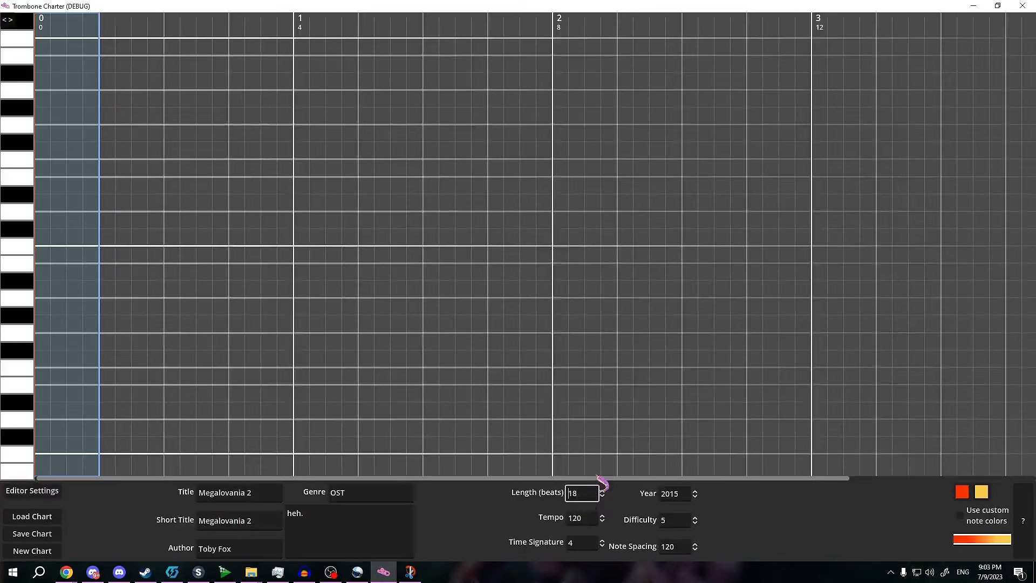
pyautogui.click(357, 529)
# - Save the chart as song.tmb in the Megalovania 2 folder, overwriting the existing file
pyautogui.click(32, 534)
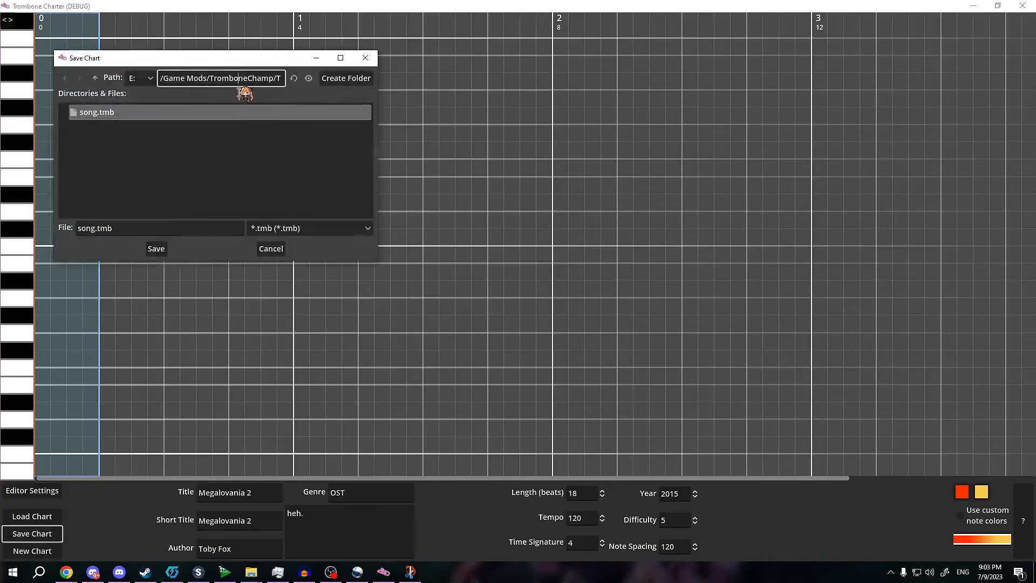
pyautogui.click(156, 249)
pyautogui.click(492, 300)
# - Reload song.tmb from the Megalovania 2 folder and show the editor settings
pyautogui.click(32, 516)
pyautogui.click(95, 78)
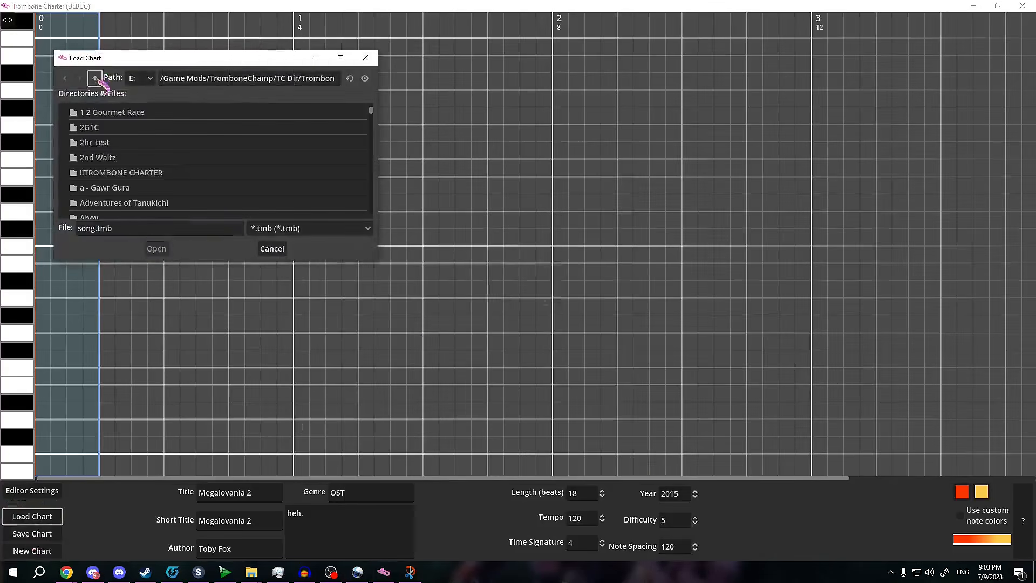
pyautogui.moveTo(371, 111); pyautogui.dragTo(372, 170)
pyautogui.scroll(10, 277, 173)
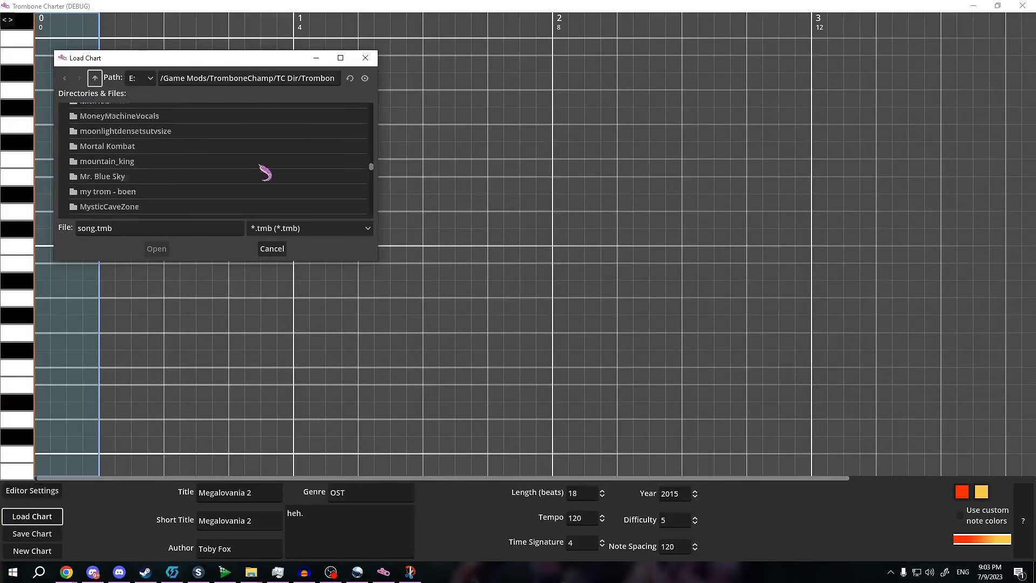
pyautogui.doubleClick(178, 114)
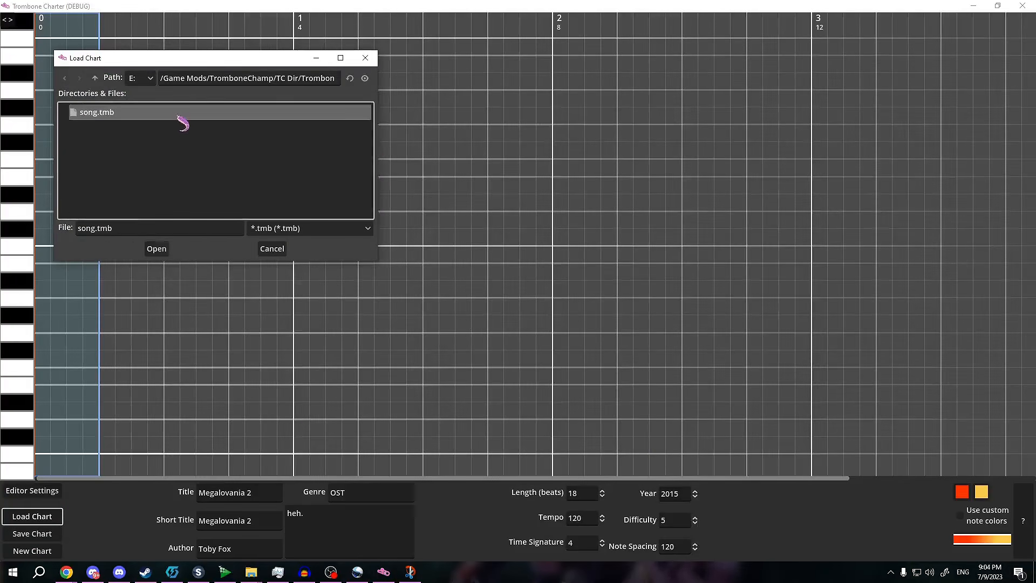
pyautogui.click(156, 250)
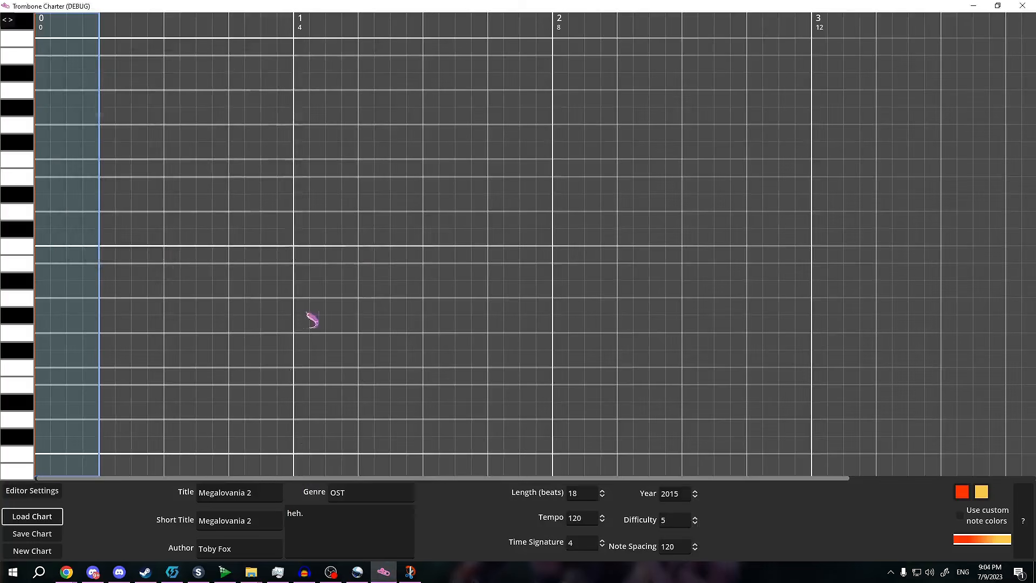
pyautogui.click(32, 491)
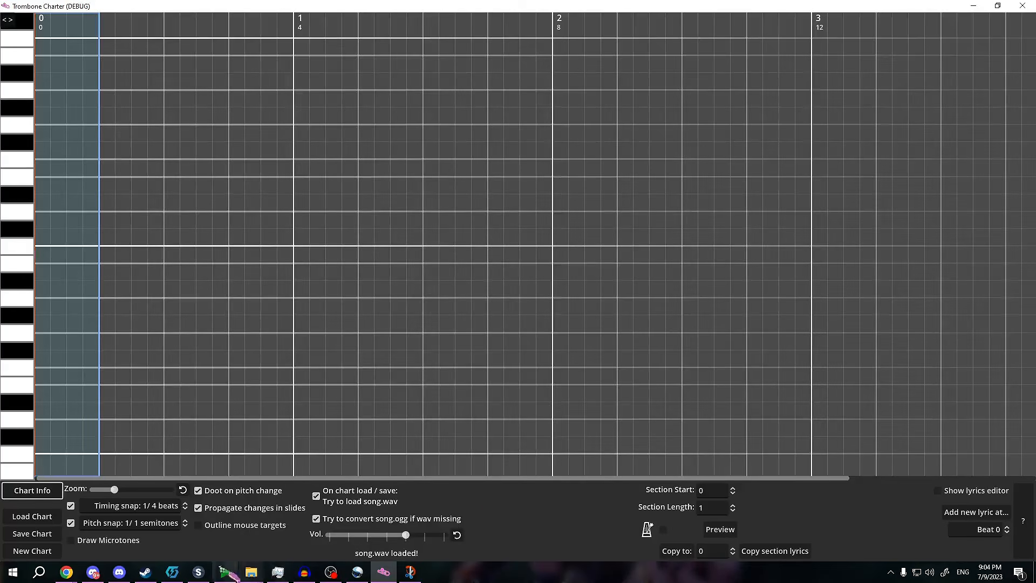
# - Switch to Audacity and look at the WAV export option for the Megalovania project without exporting
pyautogui.click(307, 573)
pyautogui.click(91, 154)
pyautogui.moveTo(144, 236)
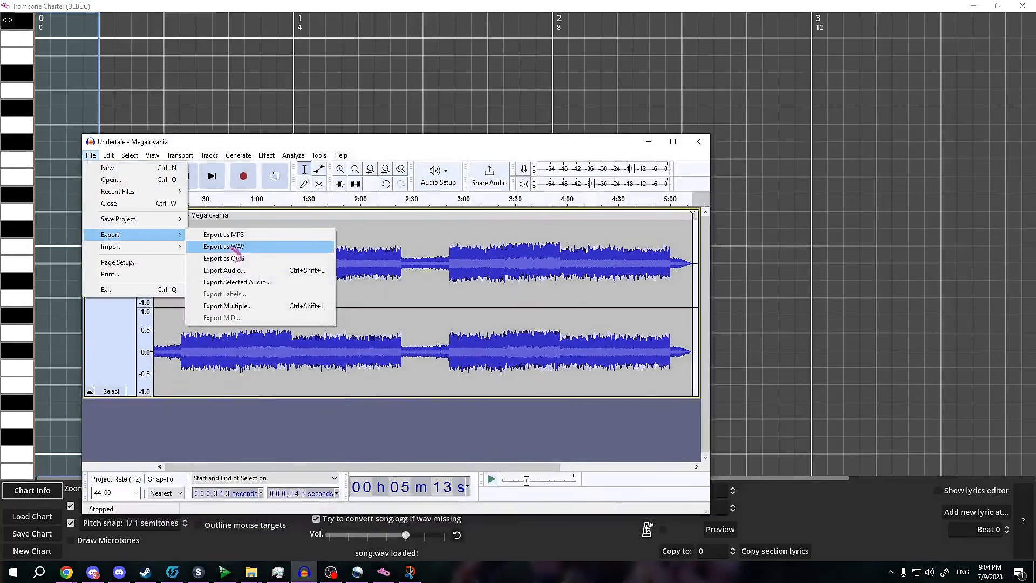
pyautogui.click(649, 141)
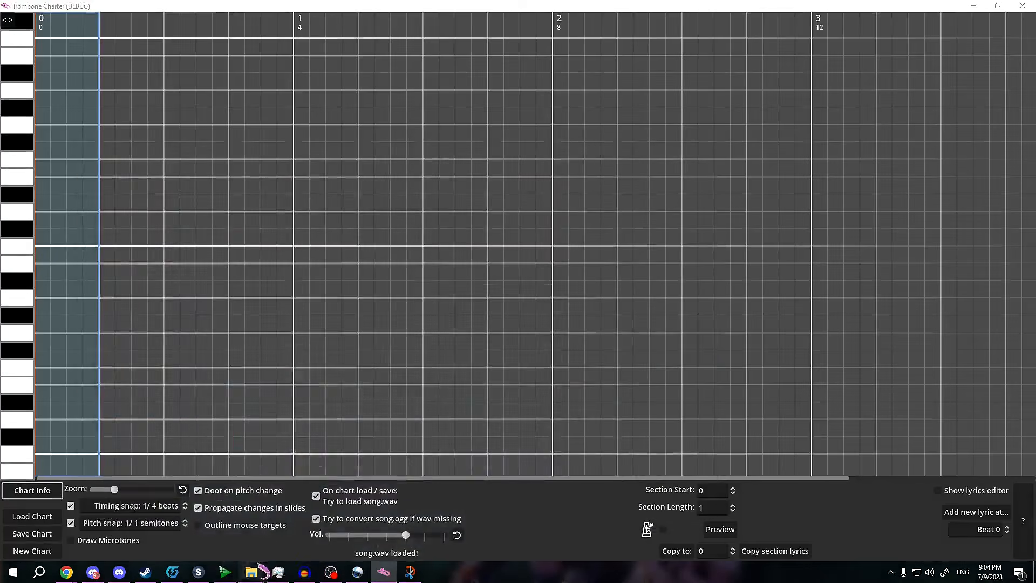
# - Switch to File Explorer and locate song.wav in the Megalovania 2 folder
pyautogui.moveTo(251, 571)
pyautogui.click(260, 527)
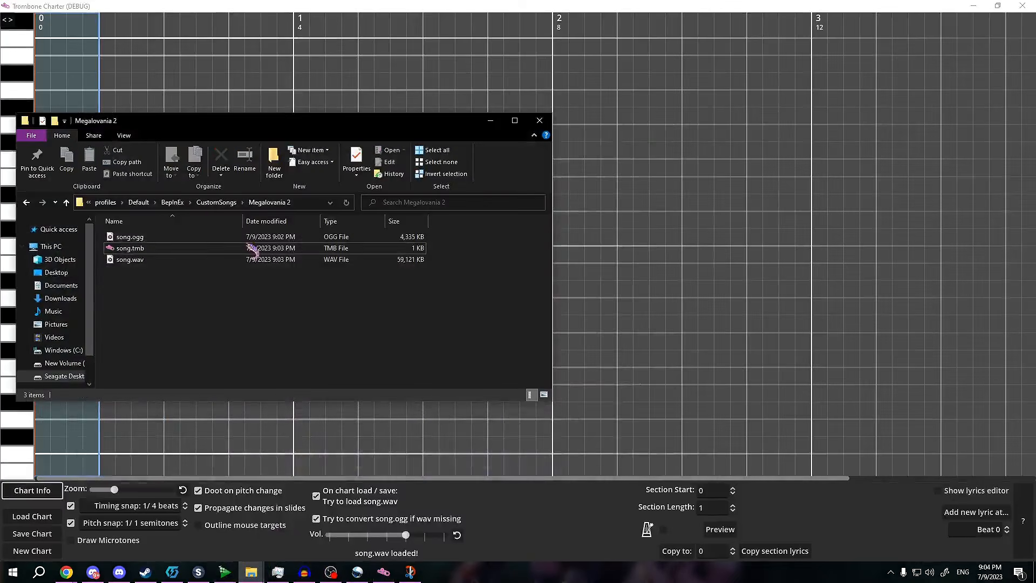
pyautogui.click(174, 260)
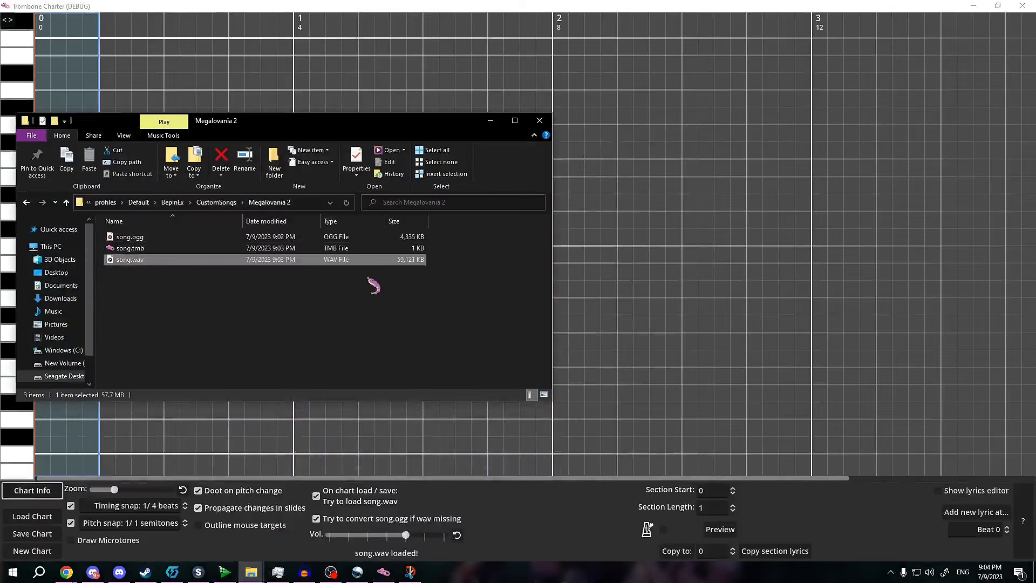
pyautogui.click(490, 120)
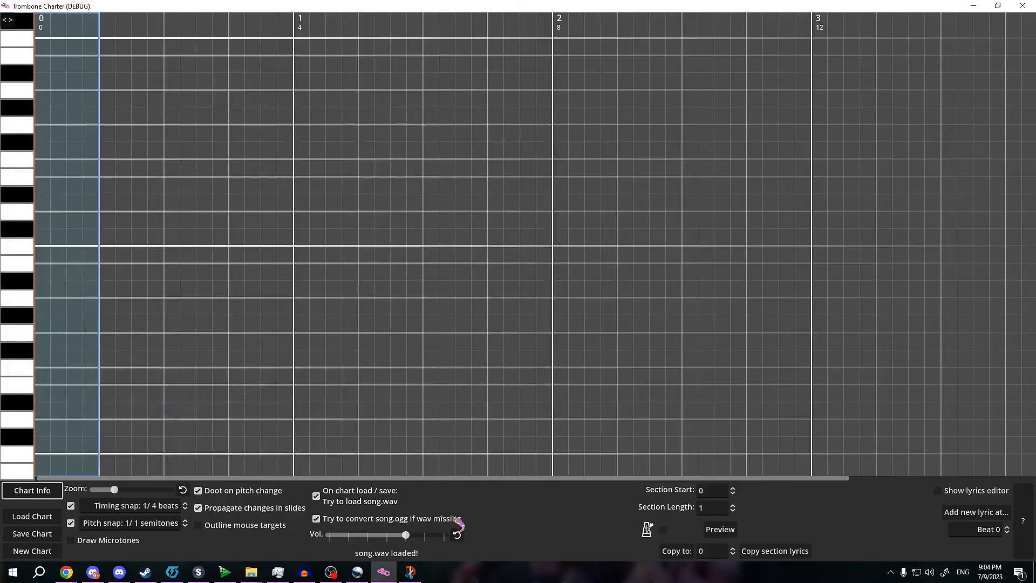
# - Extend the highlighted section from the start of the chart to a length of 8 beats
pyautogui.click(713, 508)
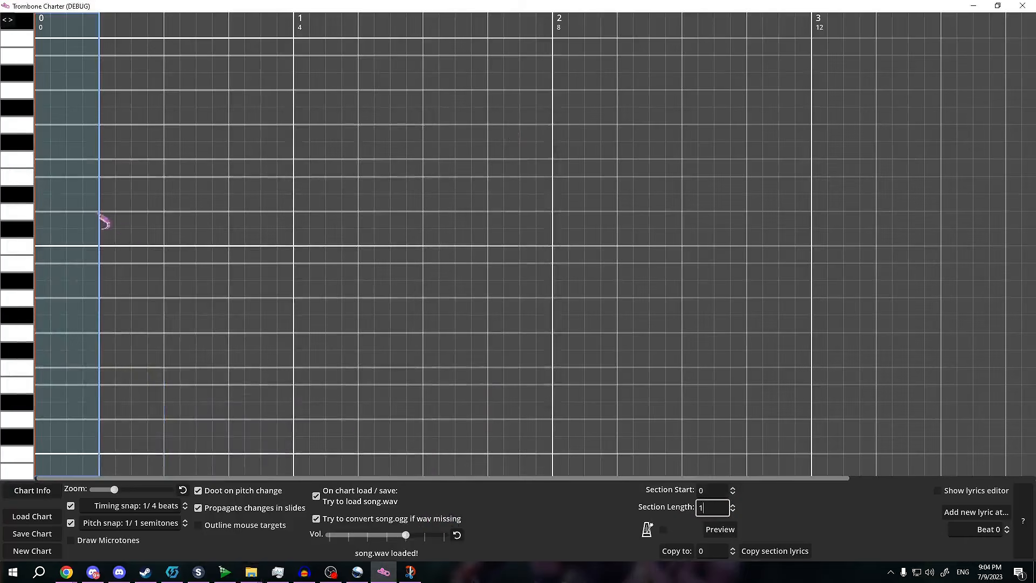
pyautogui.moveTo(99, 214); pyautogui.dragTo(553, 205)
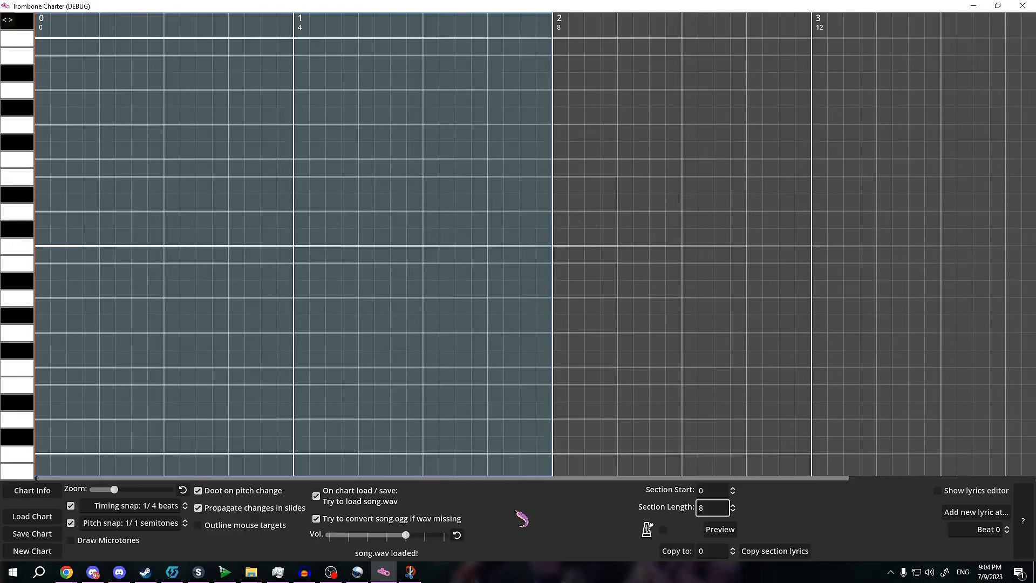
pyautogui.press('BackSpace')
# - Place two short low notes, one short higher note and a longer middle note of about 0.75 beats within the first three beats
pyautogui.click(57, 437)
pyautogui.click(86, 435)
pyautogui.click(108, 226)
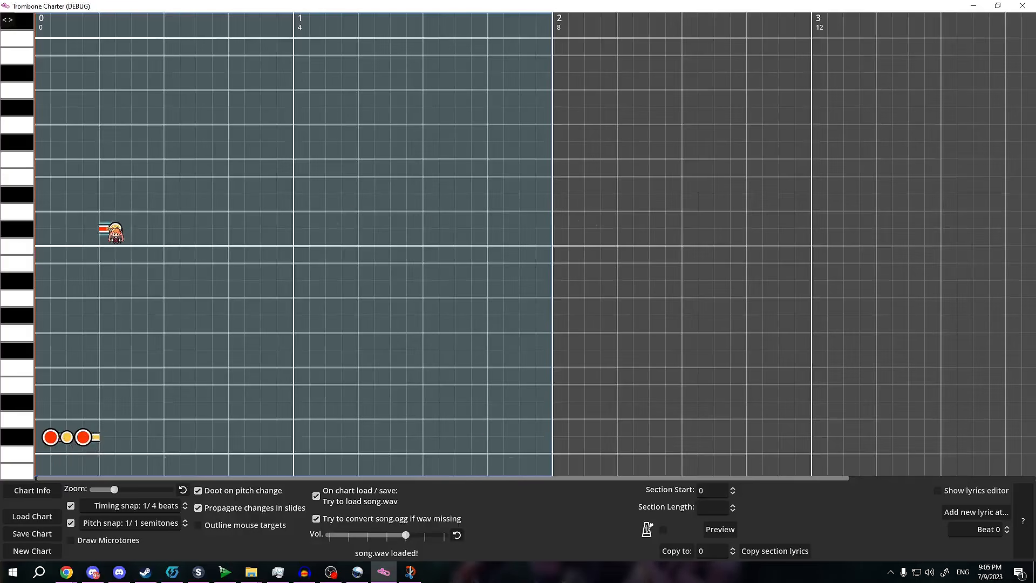
pyautogui.click(123, 227)
pyautogui.moveTo(155, 296); pyautogui.dragTo(207, 309)
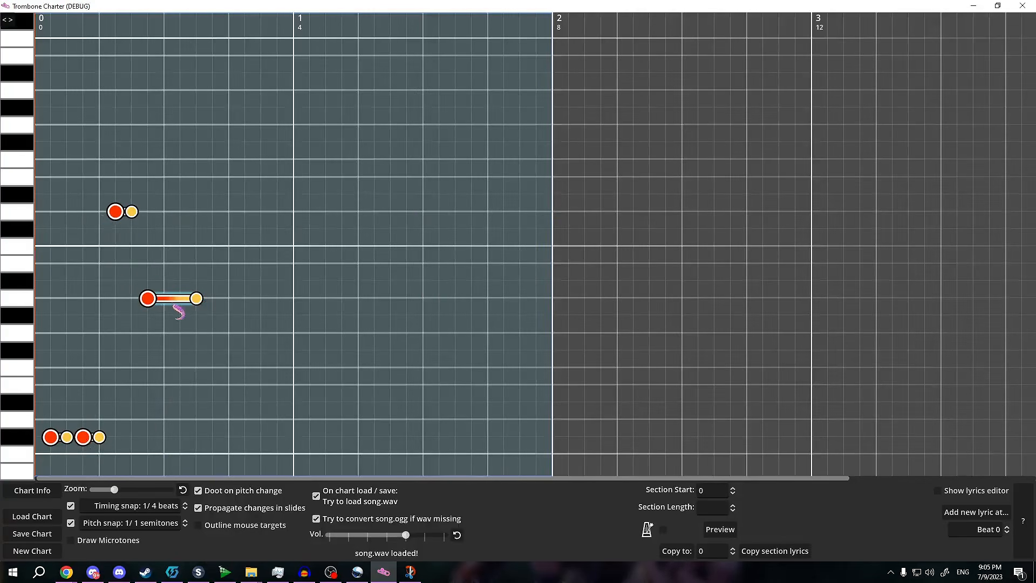
# - Set the section length to 8 beats and preview the section with its first four notes
pyautogui.click(707, 507)
pyautogui.write('8')
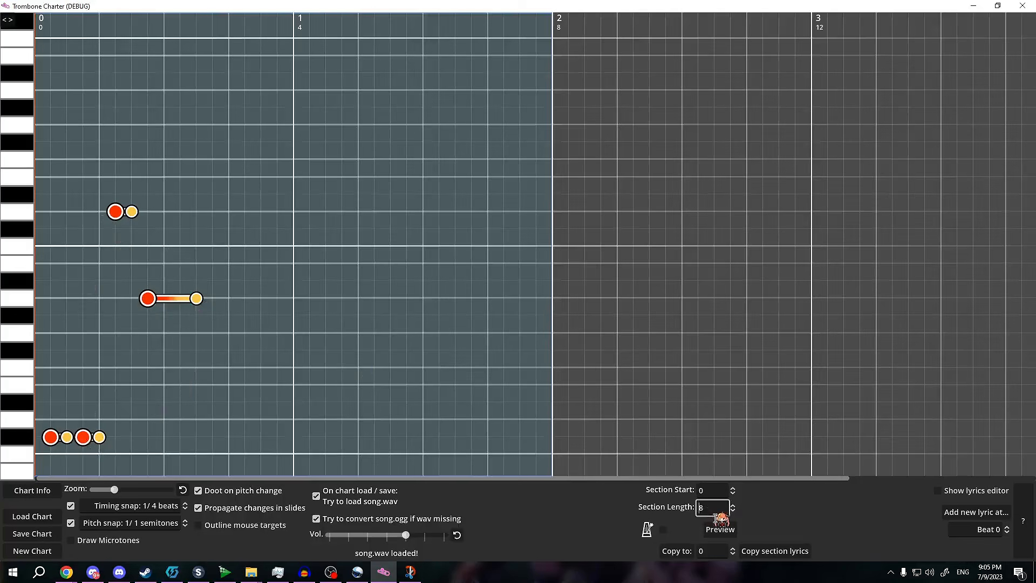
pyautogui.click(727, 535)
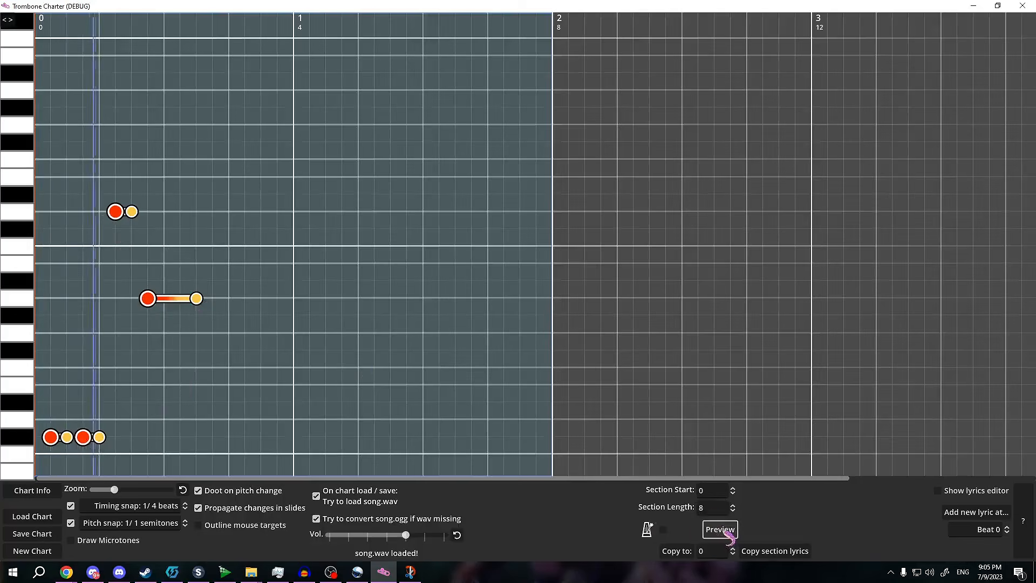
pyautogui.press('space')
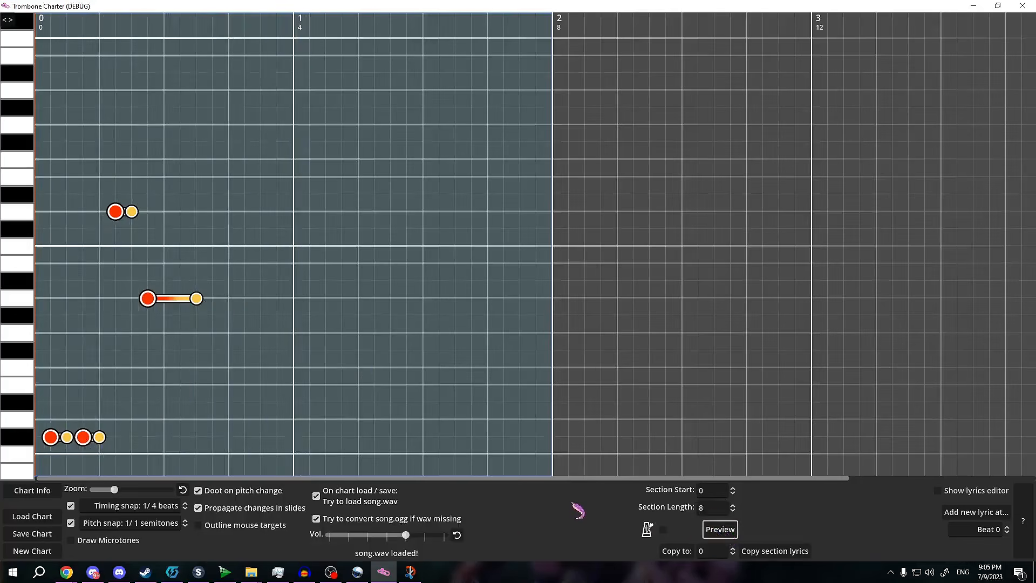
# - Set the timing snap to 1/8 beats
pyautogui.click(174, 300)
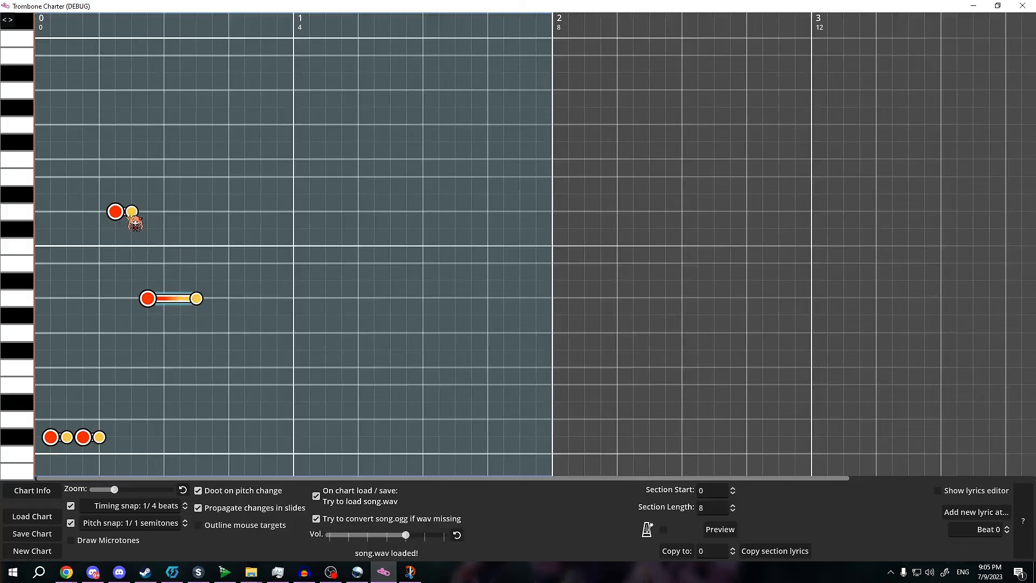
pyautogui.click(179, 506)
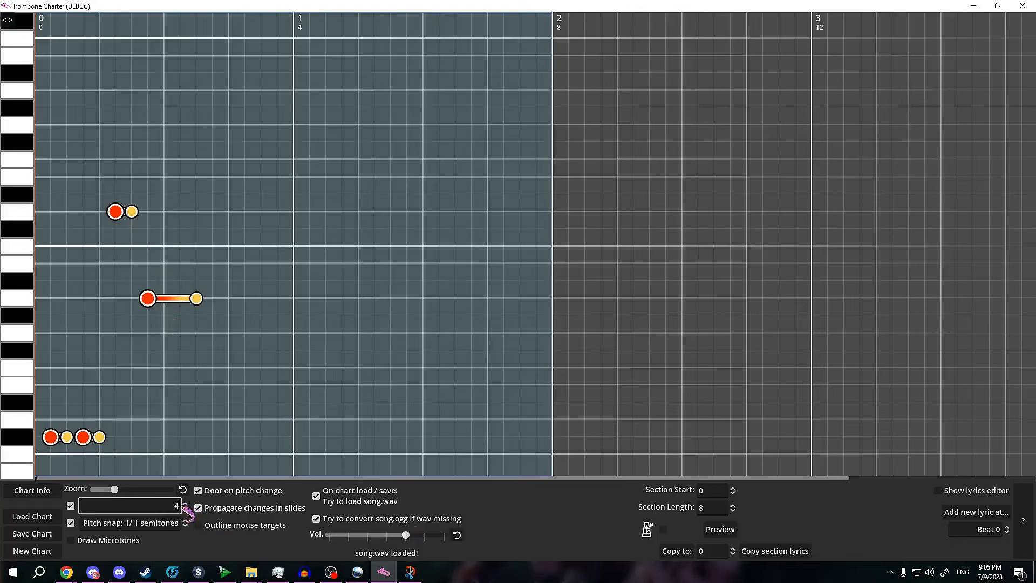
pyautogui.write('8')
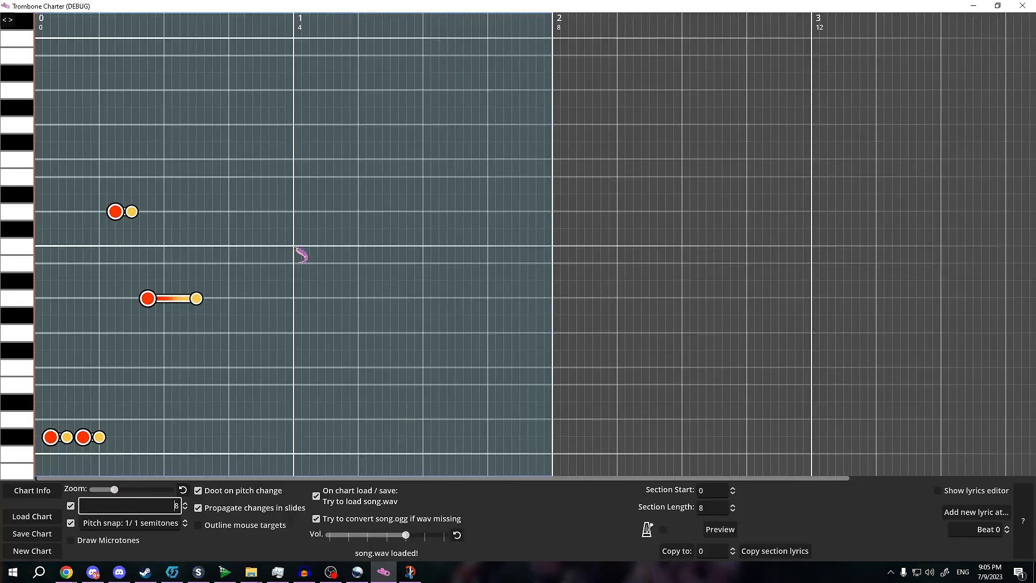
# - Try out two 1/8-beat notes at the start of bar 1 and delete both
pyautogui.click(296, 249)
pyautogui.click(311, 249)
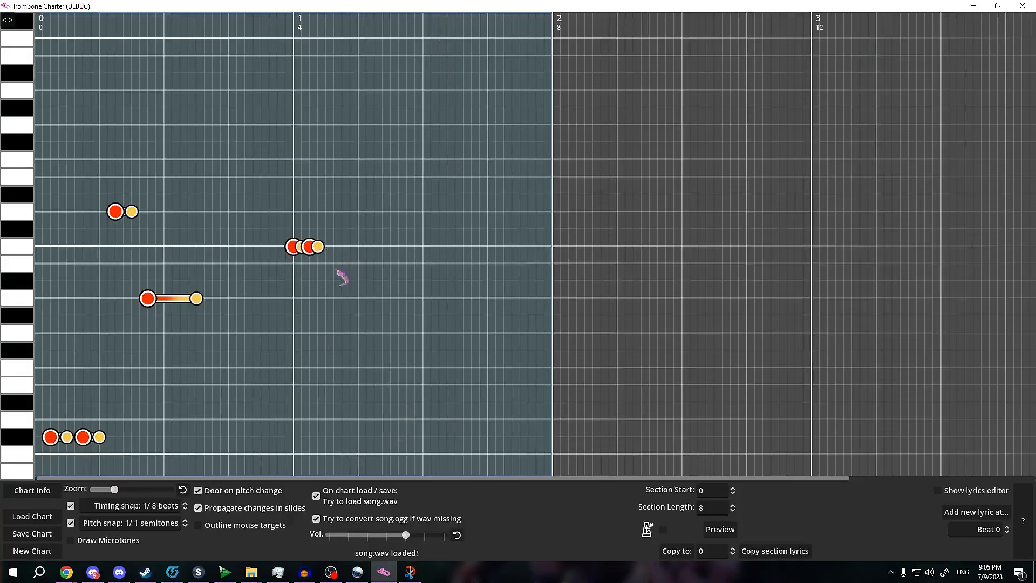
pyautogui.rightClick(310, 248)
pyautogui.rightClick(297, 247)
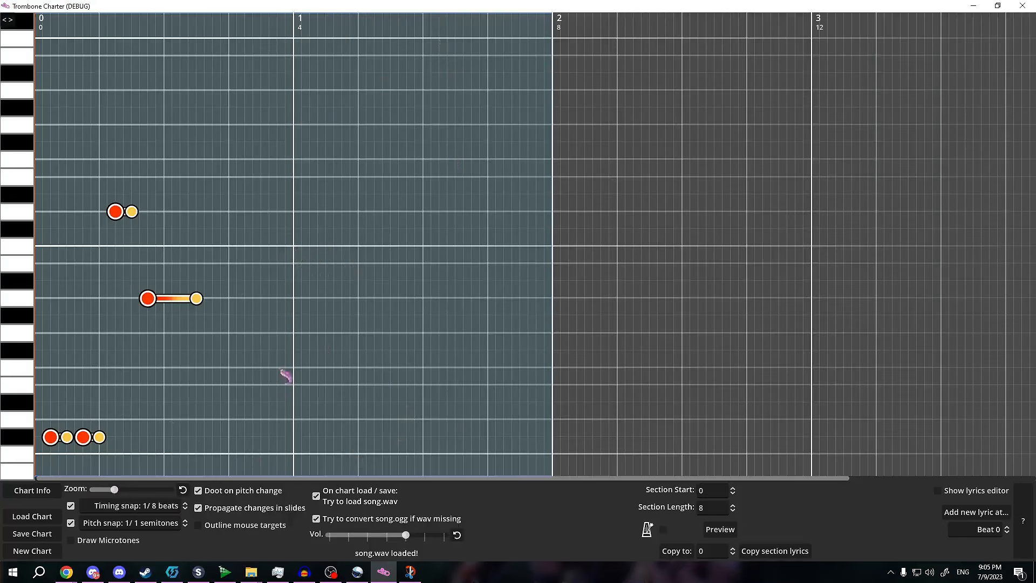
# - Shorten the two low notes to 1/8 beat and retime the four notes to start at about beats 0.25, 0.5, 0.75 and 1.25
pyautogui.moveTo(122, 498); pyautogui.dragTo(150, 497)
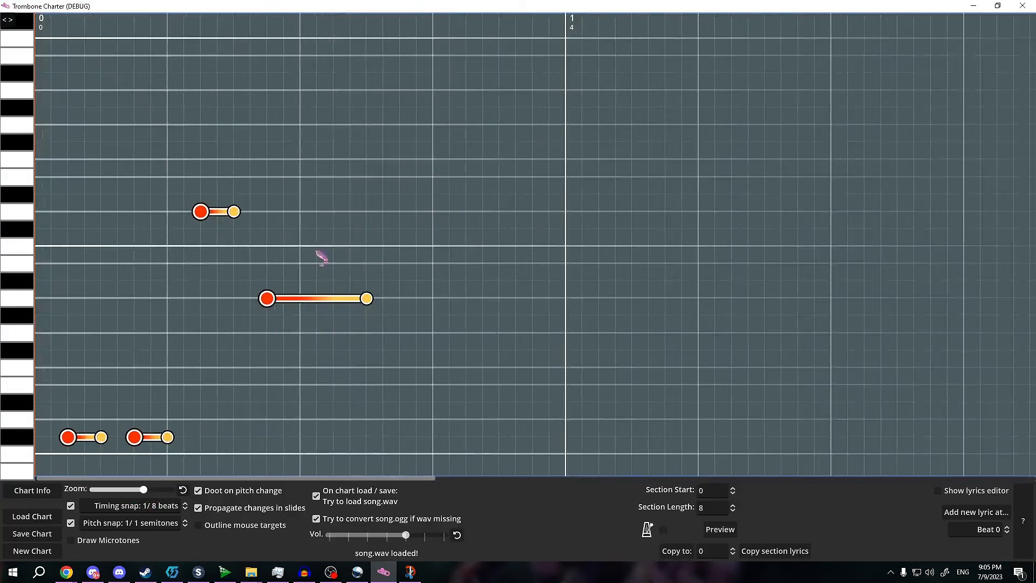
pyautogui.moveTo(102, 437); pyautogui.dragTo(134, 438)
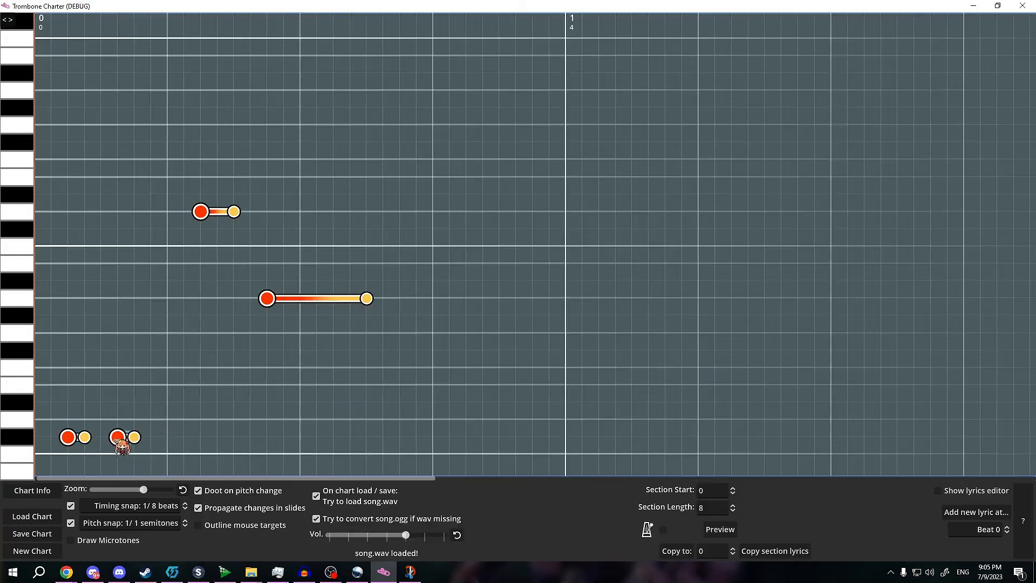
pyautogui.moveTo(201, 211); pyautogui.dragTo(135, 213)
pyautogui.moveTo(268, 300); pyautogui.dragTo(202, 301)
pyautogui.middleClick(164, 217)
pyautogui.click(157, 218)
pyautogui.click(196, 302)
pyautogui.moveTo(168, 215); pyautogui.dragTo(183, 216)
pyautogui.moveTo(124, 441); pyautogui.dragTo(110, 439)
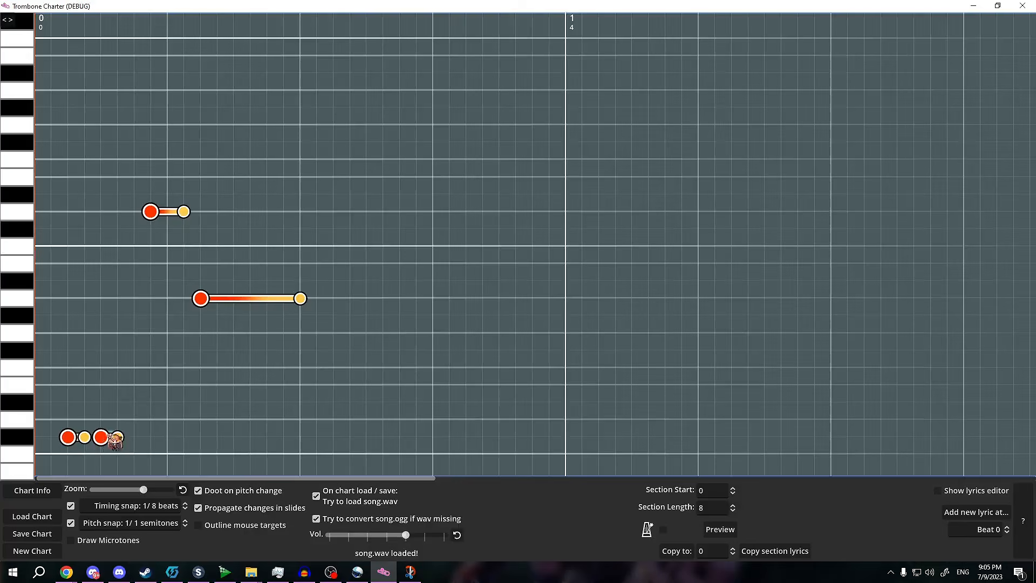
pyautogui.moveTo(162, 218); pyautogui.dragTo(146, 218)
# - Preview the section's melody, look over its notes and check the chart info
pyautogui.click(712, 530)
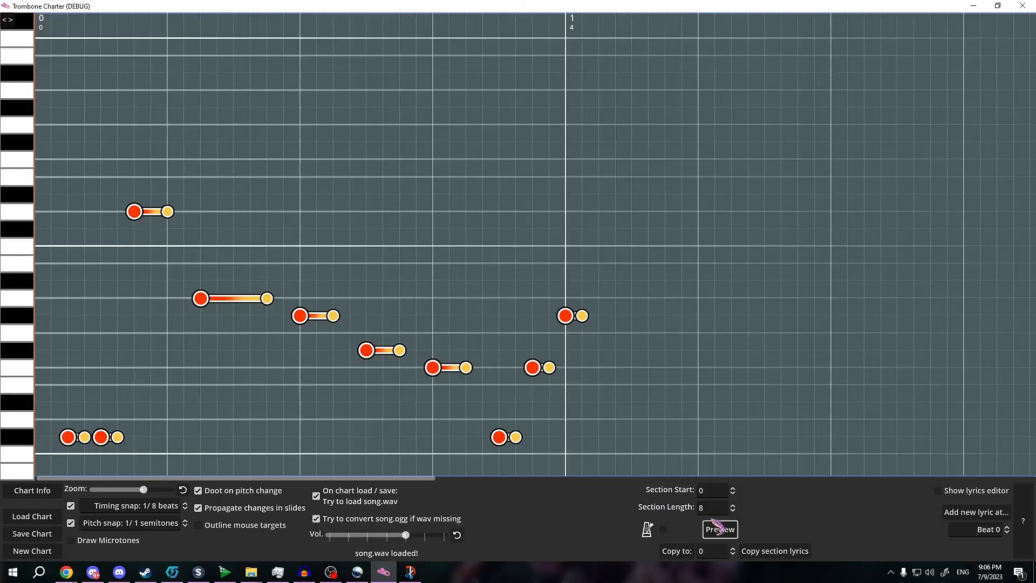
pyautogui.click(712, 529)
pyautogui.scroll(-3, 527, 399)
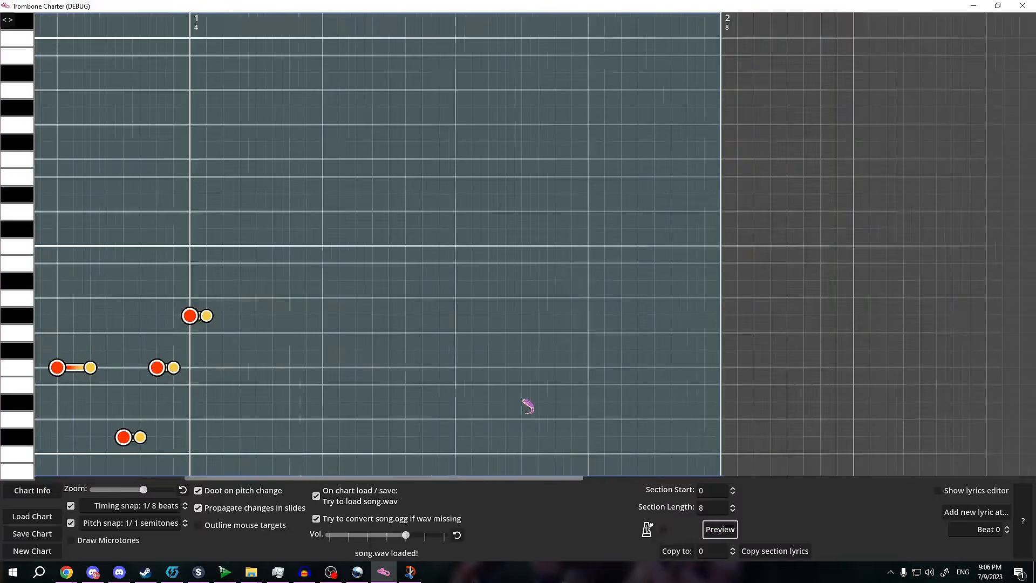
pyautogui.scroll(3, 542, 397)
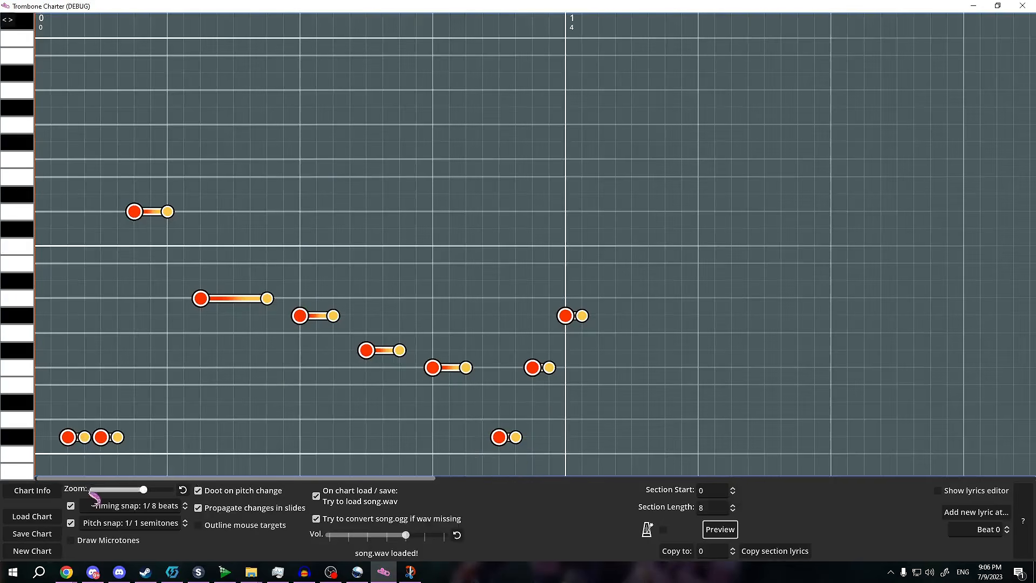
pyautogui.click(54, 494)
pyautogui.click(54, 492)
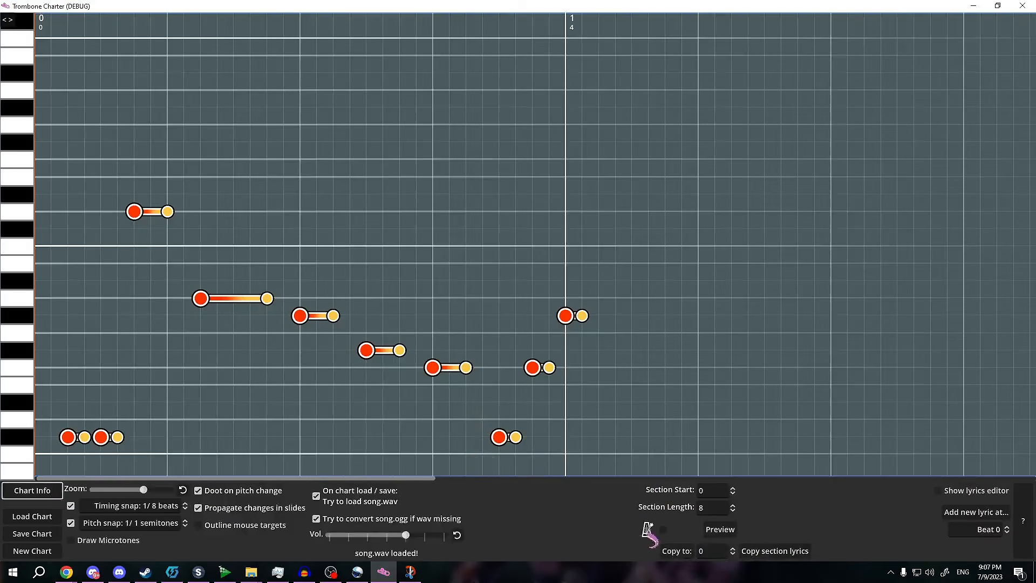
# - Move the section's copy destination to beat 4.25, just past the last melody note
pyautogui.click(718, 552)
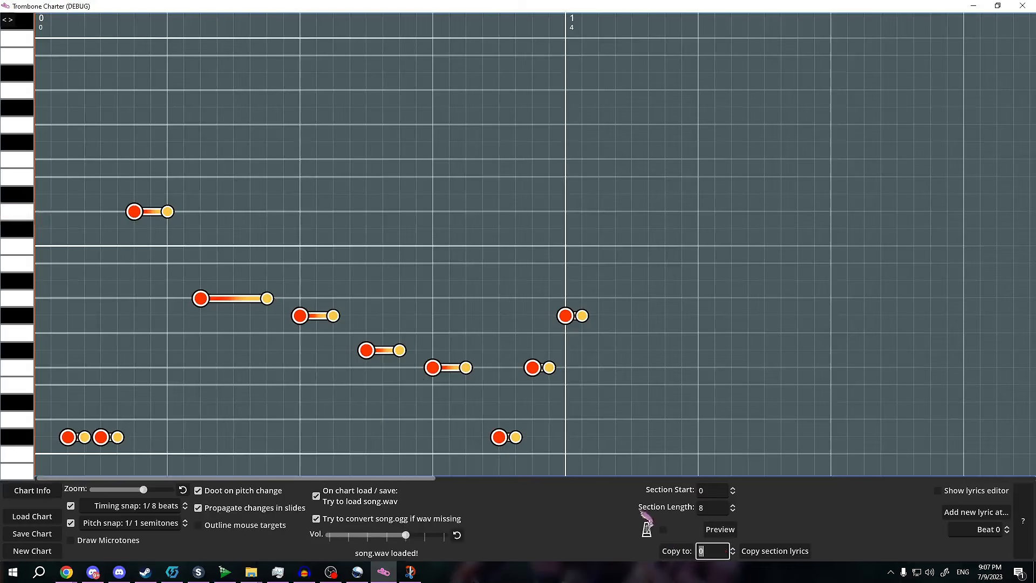
pyautogui.moveTo(733, 550); pyautogui.dragTo(733, 535)
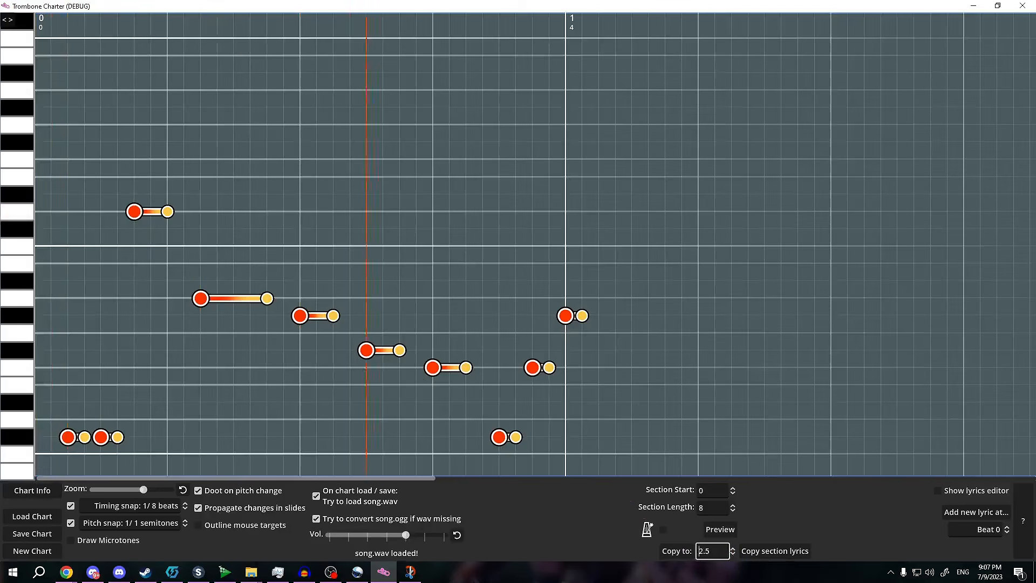
pyautogui.moveTo(623, 211); pyautogui.dragTo(600, 213)
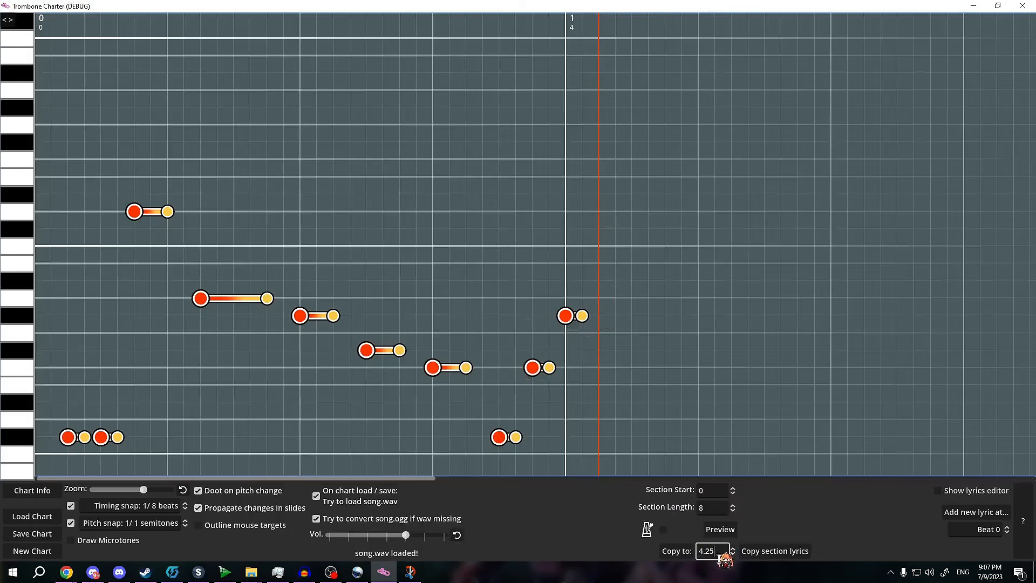
# - Set the section start to 0.3 and shorten the section to 3.875 beats so it ends at the last melody note
pyautogui.click(714, 491)
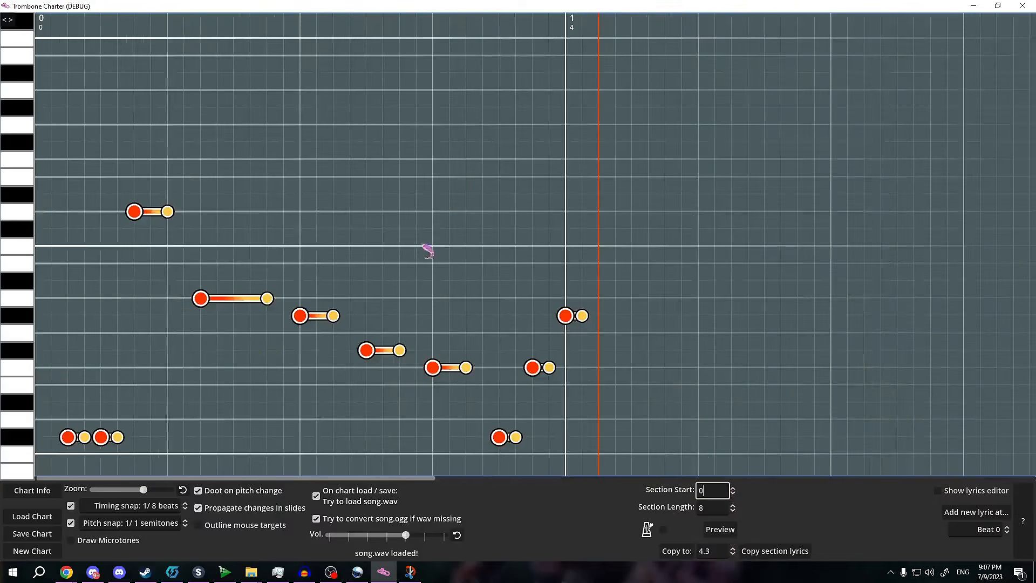
pyautogui.write('.3')
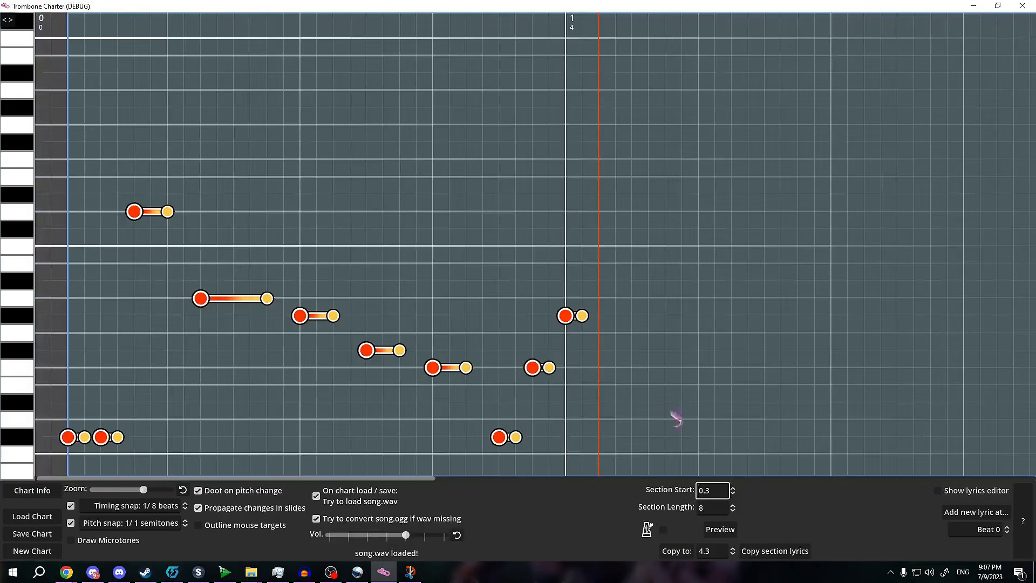
pyautogui.scroll(-5, 75, 318)
pyautogui.moveTo(755, 255); pyautogui.dragTo(203, 261)
pyautogui.scroll(5, 299, 318)
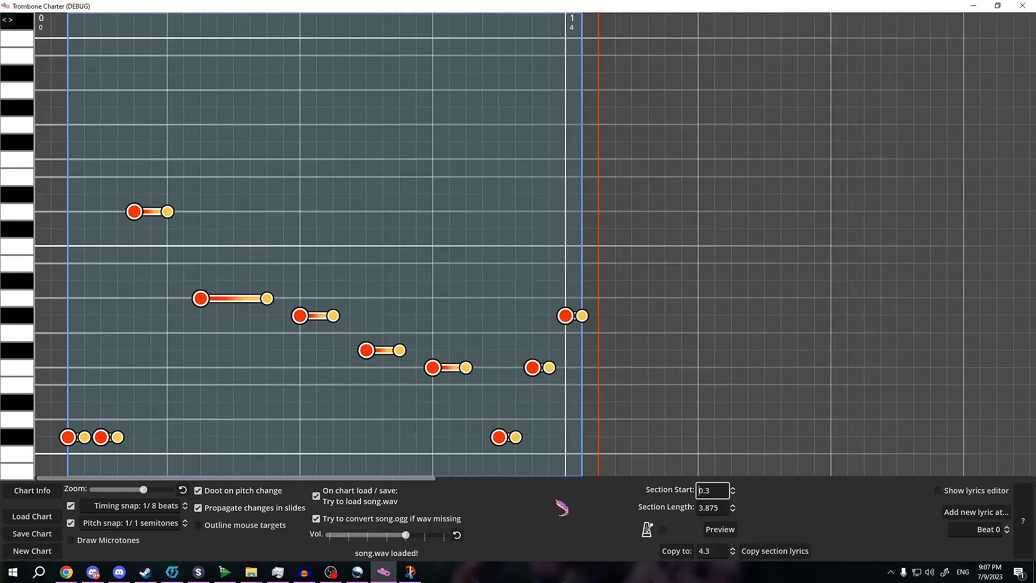
# - Copy the selected section to beat 4.3, accepting that anything already there is deleted
pyautogui.click(677, 552)
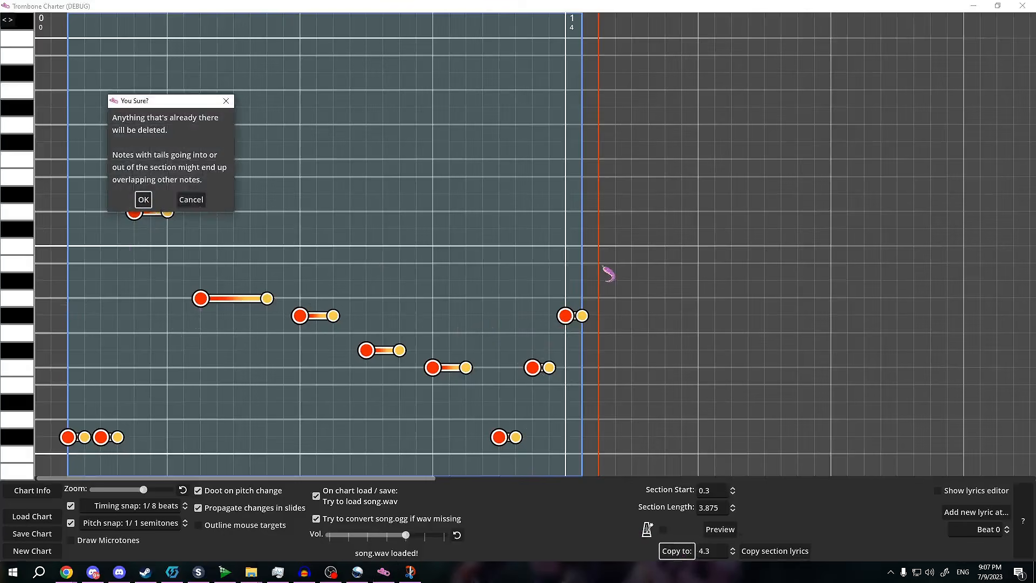
pyautogui.click(143, 200)
pyautogui.scroll(-4, 423, 371)
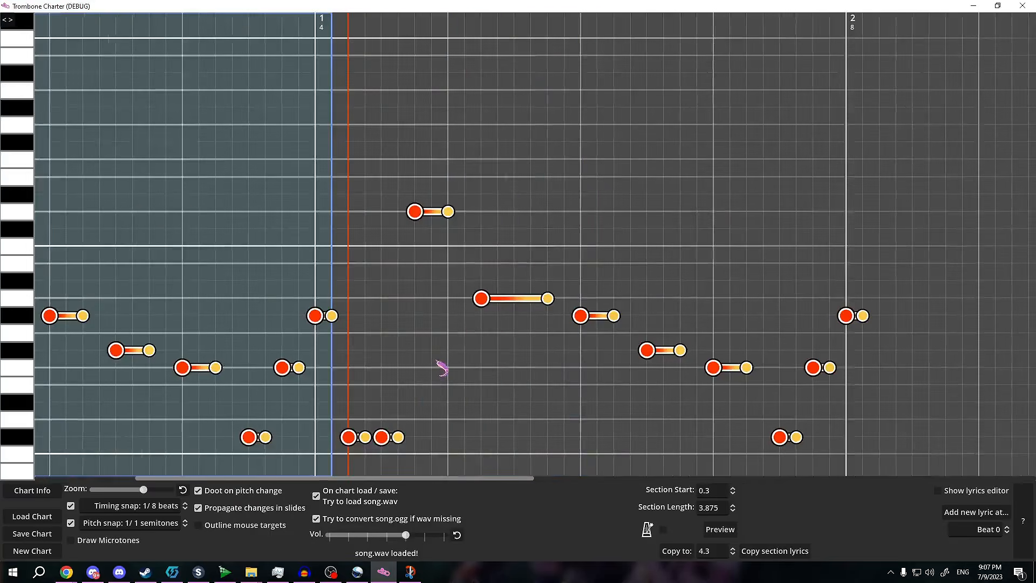
# - Set the copy destination to beat 8.25 and copy the melody section there
pyautogui.scroll(-6, 442, 368)
pyautogui.scroll(2, 81, 277)
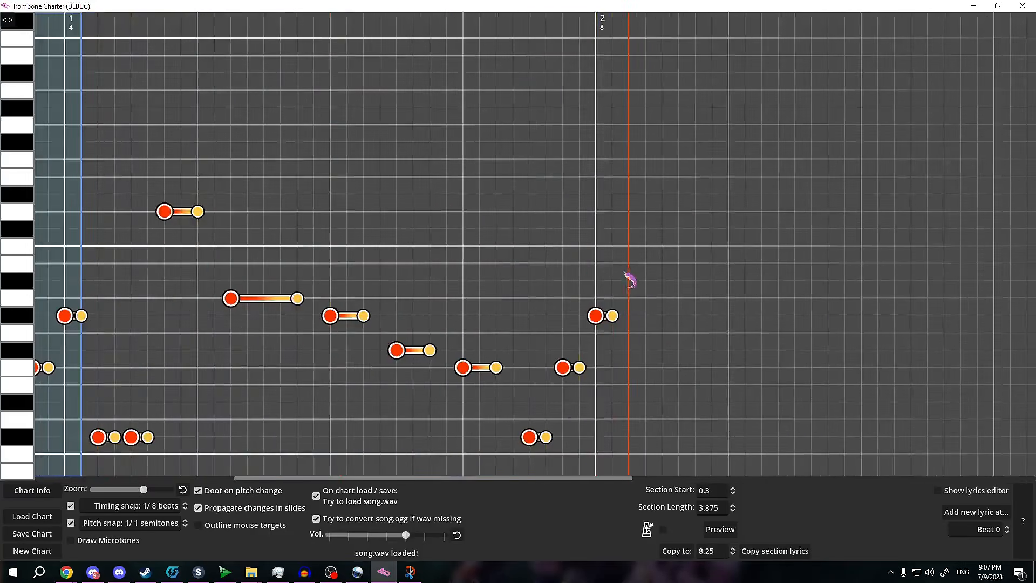
pyautogui.scroll(-4, 629, 282)
pyautogui.click(677, 551)
pyautogui.click(143, 199)
pyautogui.scroll(6, 382, 305)
# - Move the copy destination to beat 12.25 and paste another copy of the melody section there
pyautogui.scroll(-6, 520, 389)
pyautogui.moveTo(379, 253); pyautogui.dragTo(906, 268)
pyautogui.scroll(-8, 756, 307)
pyautogui.click(677, 551)
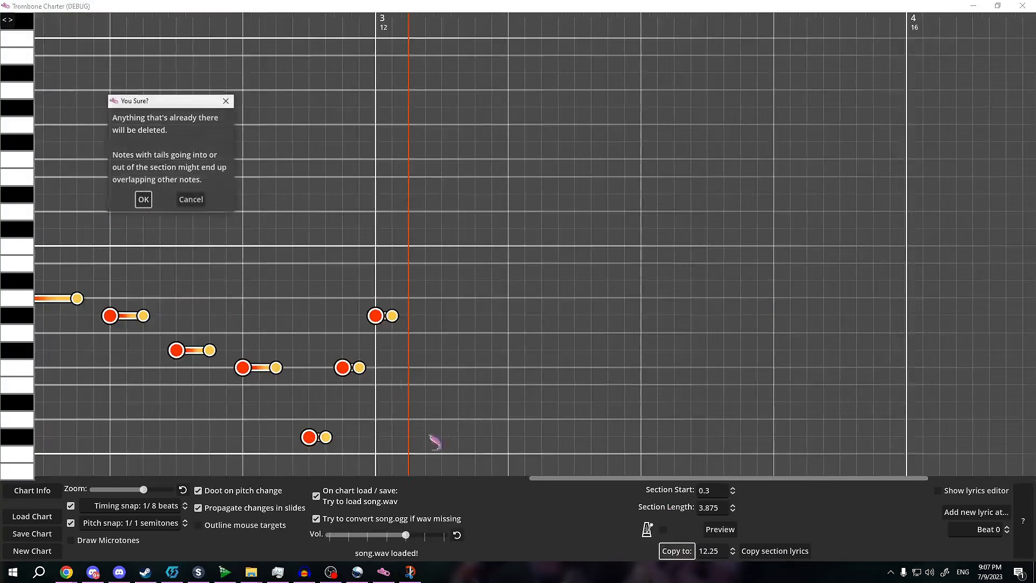
pyautogui.click(143, 199)
pyautogui.scroll(-2, 488, 405)
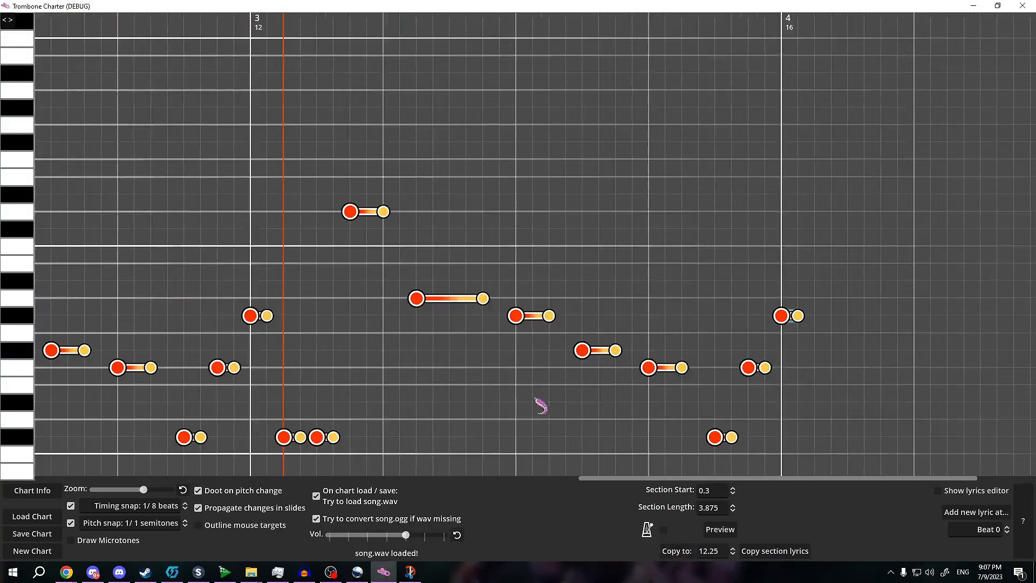
# - Set the section start to 0 and the section length to 17 beats so the section covers the whole melody
pyautogui.scroll(20, 575, 411)
pyautogui.click(732, 493)
pyautogui.scroll(-20, 621, 421)
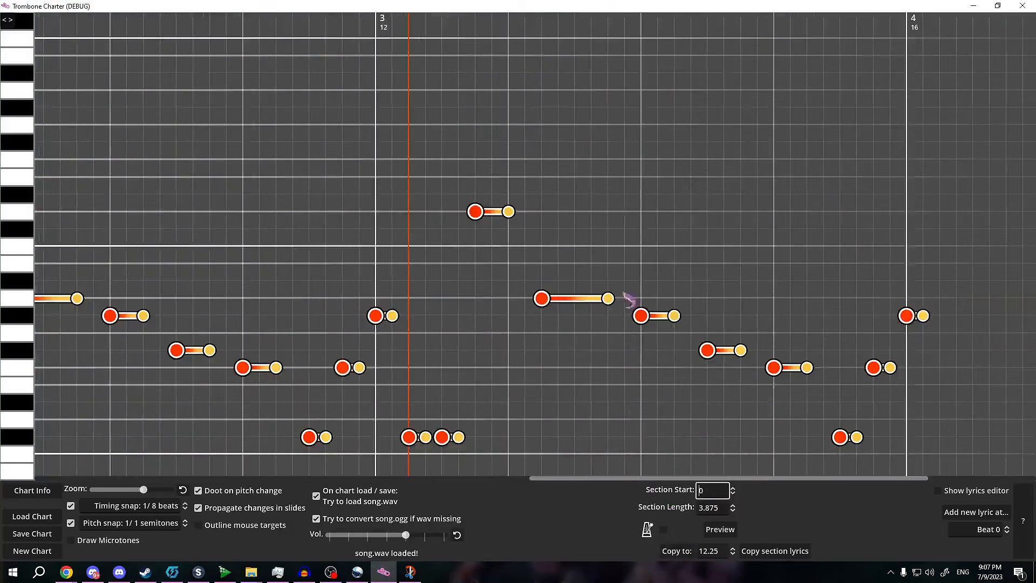
pyautogui.click(712, 507)
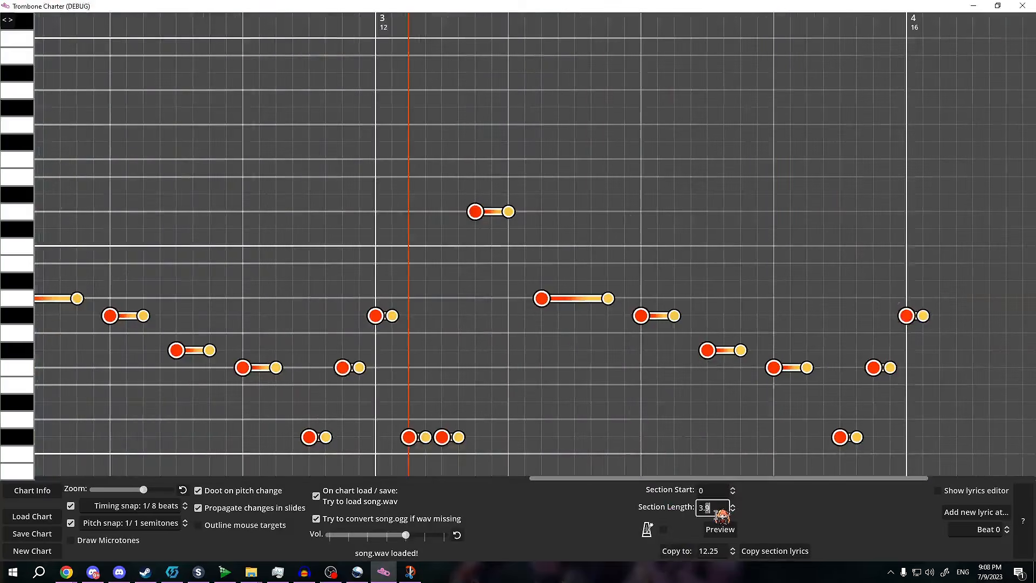
pyautogui.write('17')
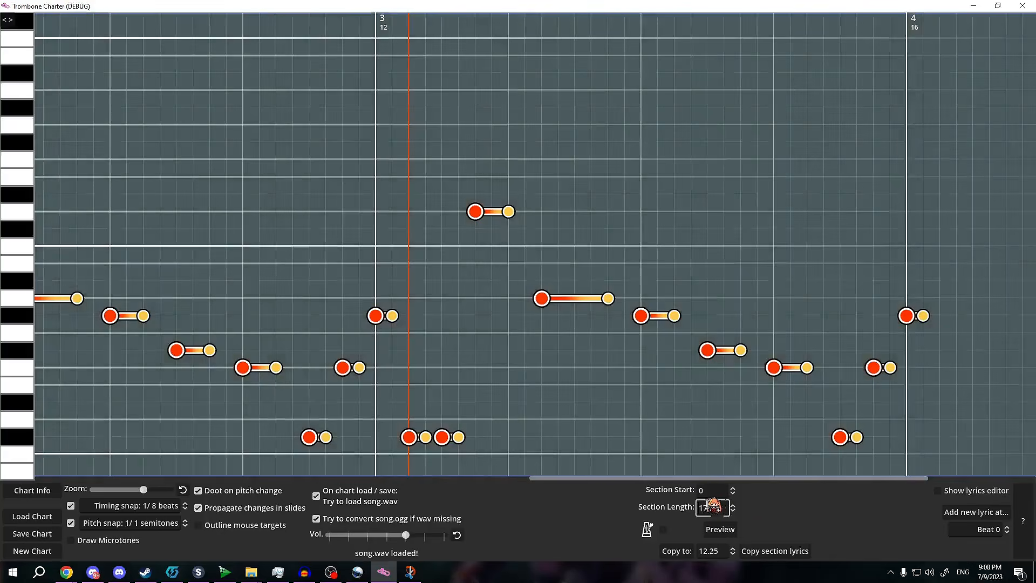
pyautogui.scroll(-2, 650, 356)
pyautogui.scroll(12, 681, 368)
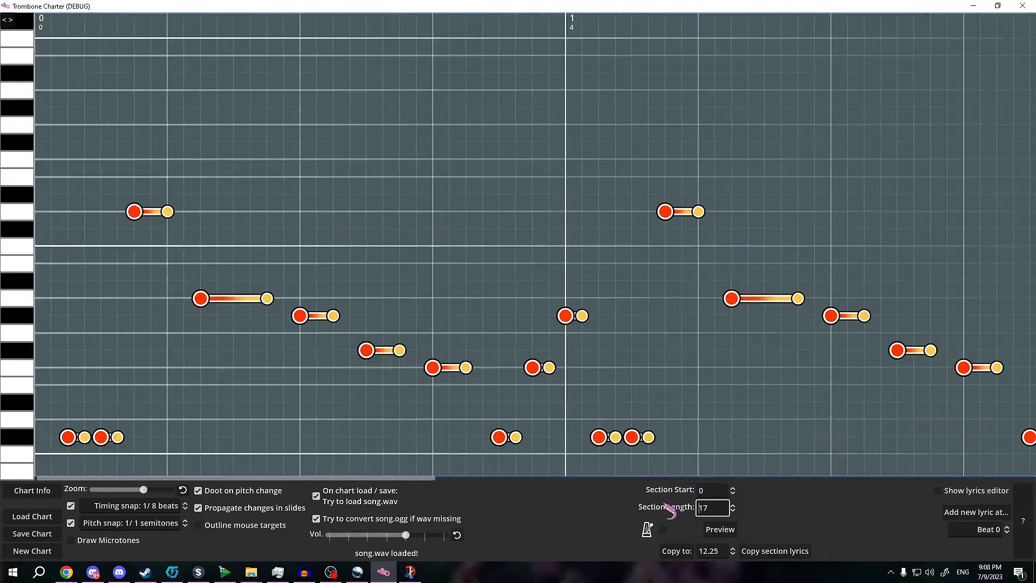
# - Preview the 17-beat section and return to the beginning of the chart
pyautogui.click(720, 532)
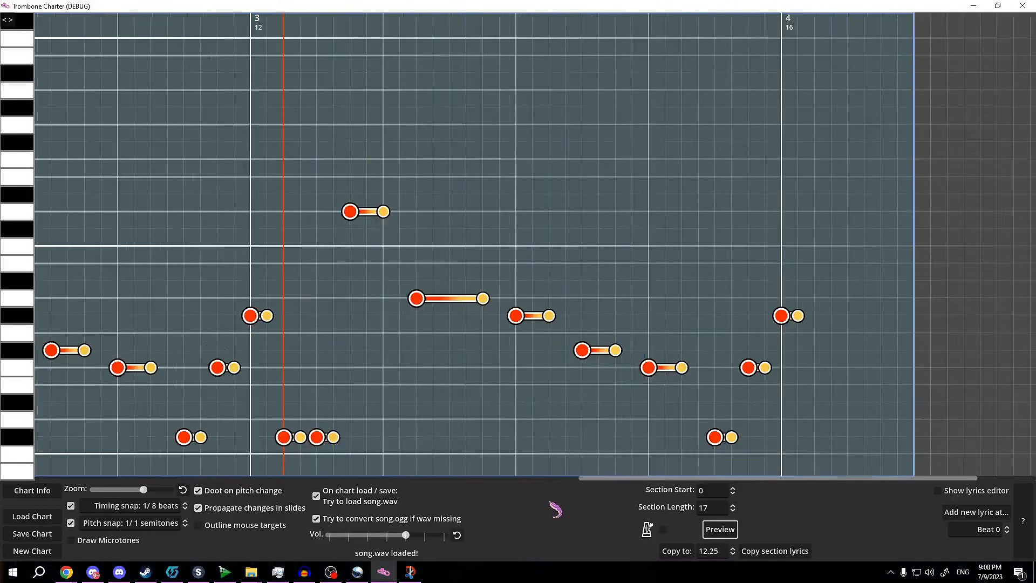
pyautogui.scroll(5, 470, 435)
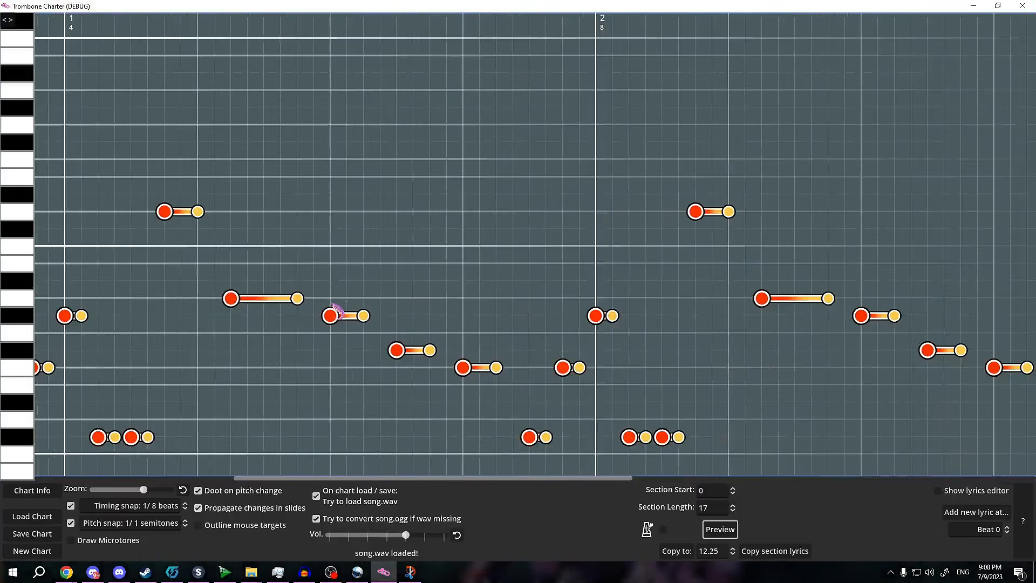
pyautogui.scroll(2, 335, 310)
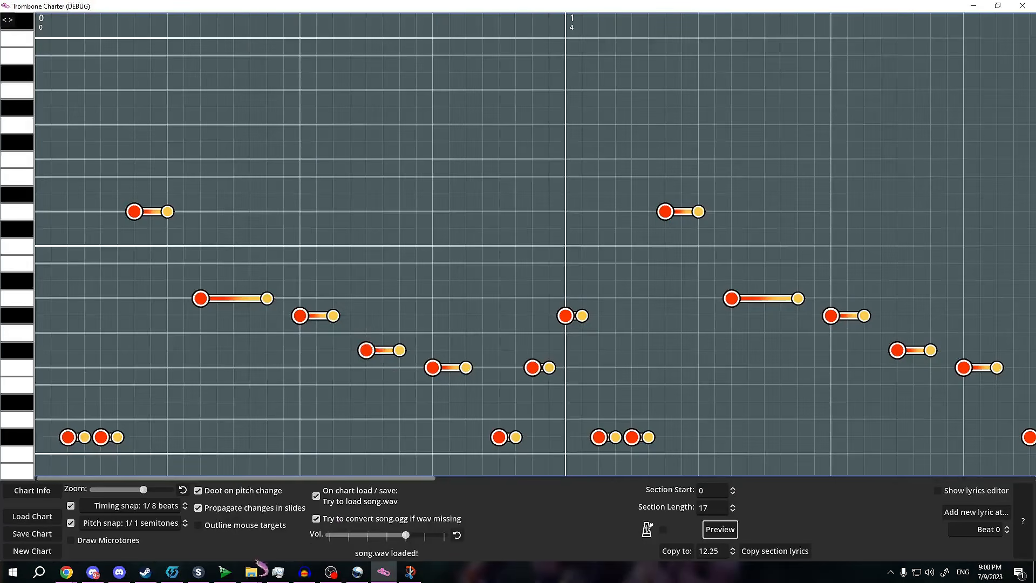
# - Launch Trombone Champ and proceed to the track list, keeping the Polygon tromboner and trombone
pyautogui.click(172, 571)
pyautogui.click(650, 119)
pyautogui.click(649, 117)
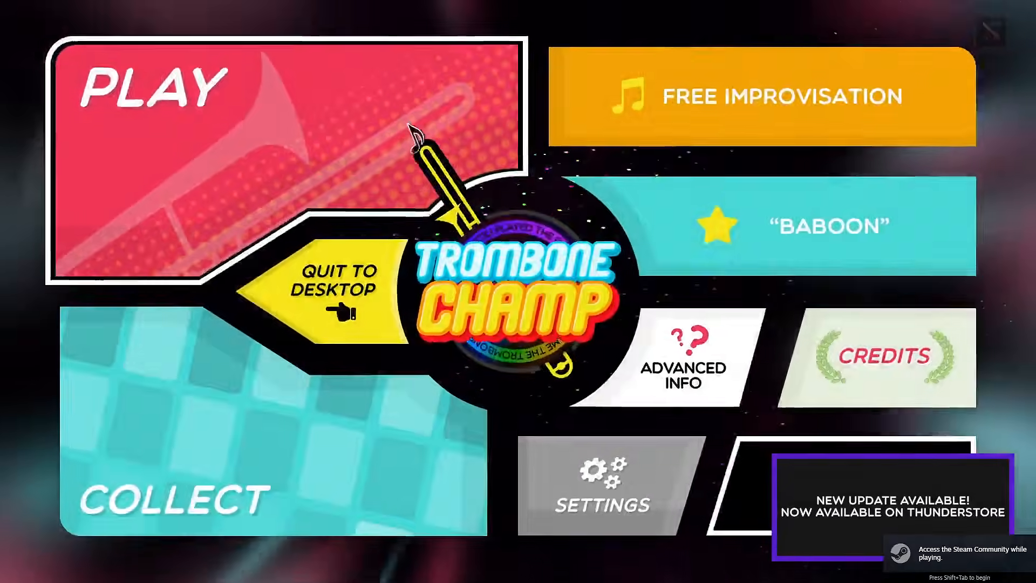
pyautogui.click(412, 132)
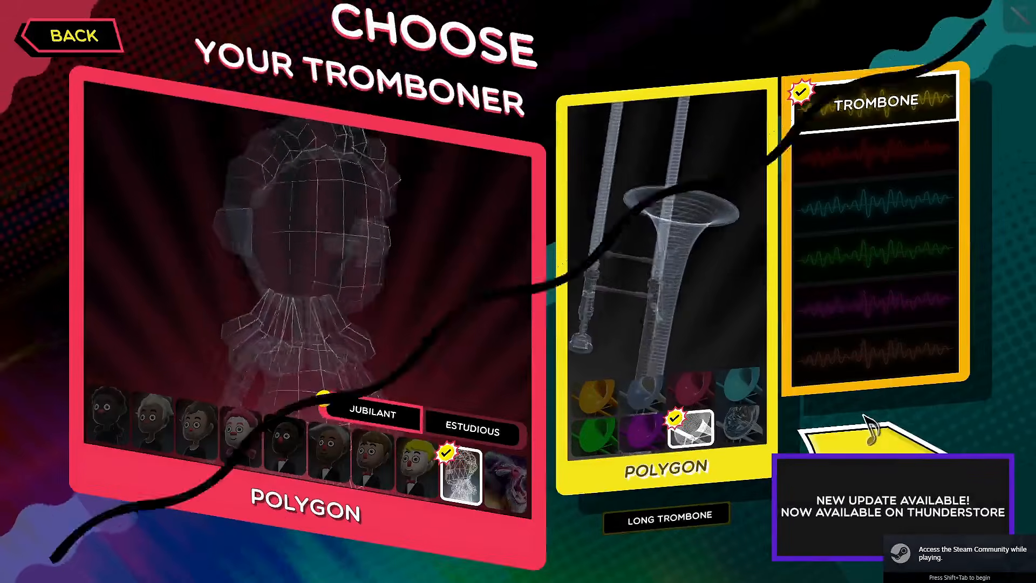
pyautogui.click(870, 436)
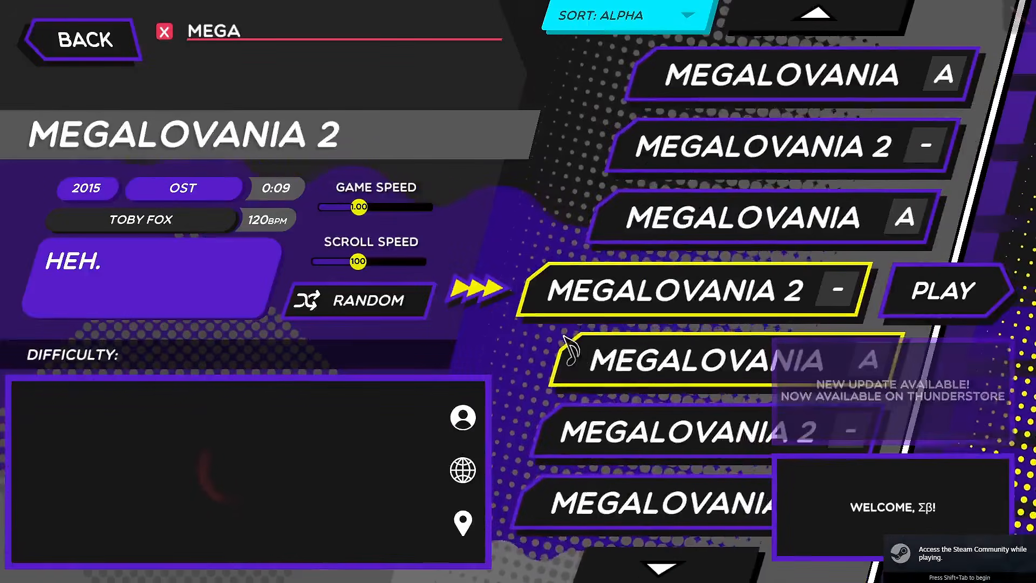
# - Search the track list for MEGA and start playing Megalovania 2
pyautogui.click(164, 31)
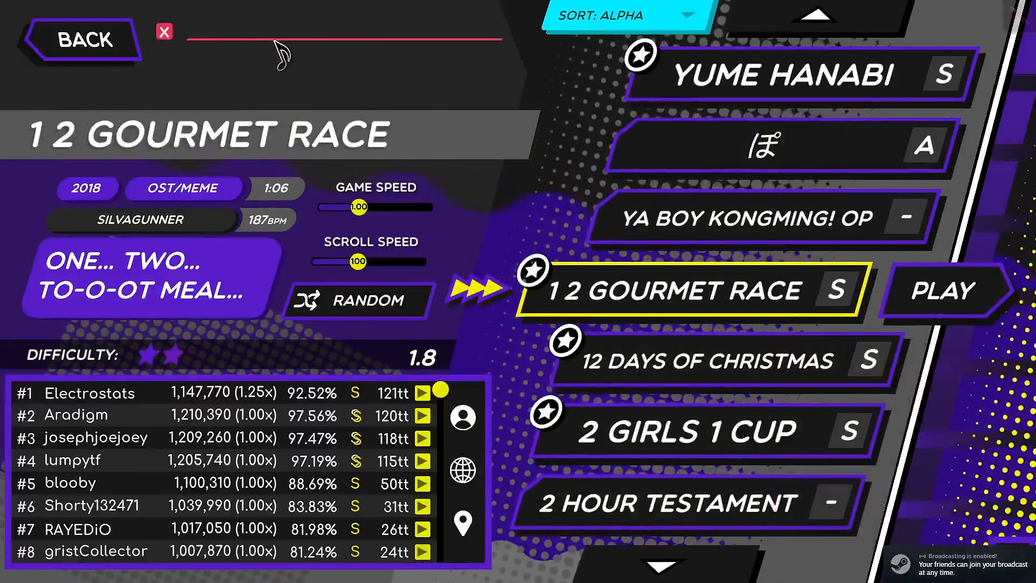
pyautogui.scroll(-10, 704, 353)
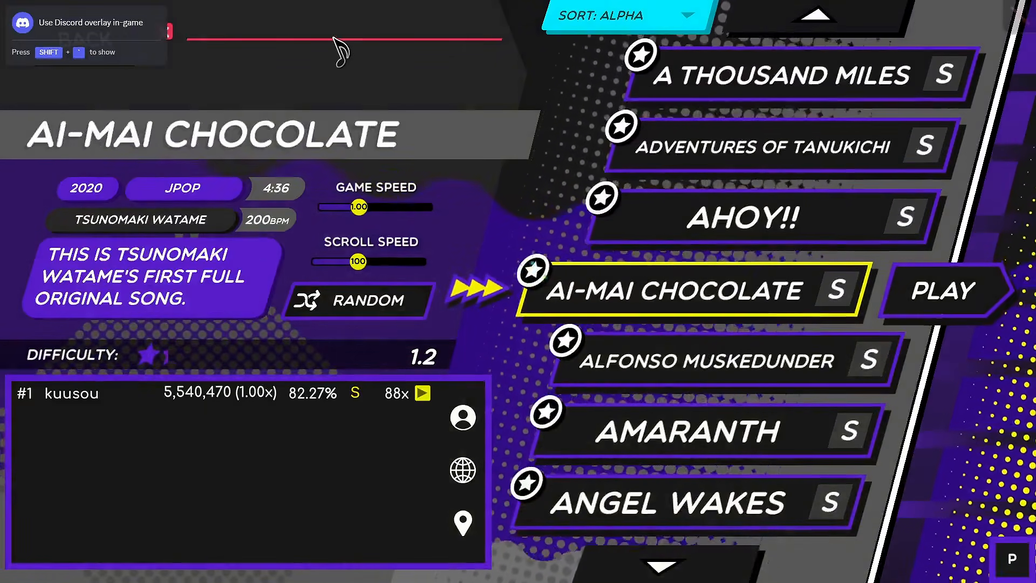
pyautogui.write('MEGA')
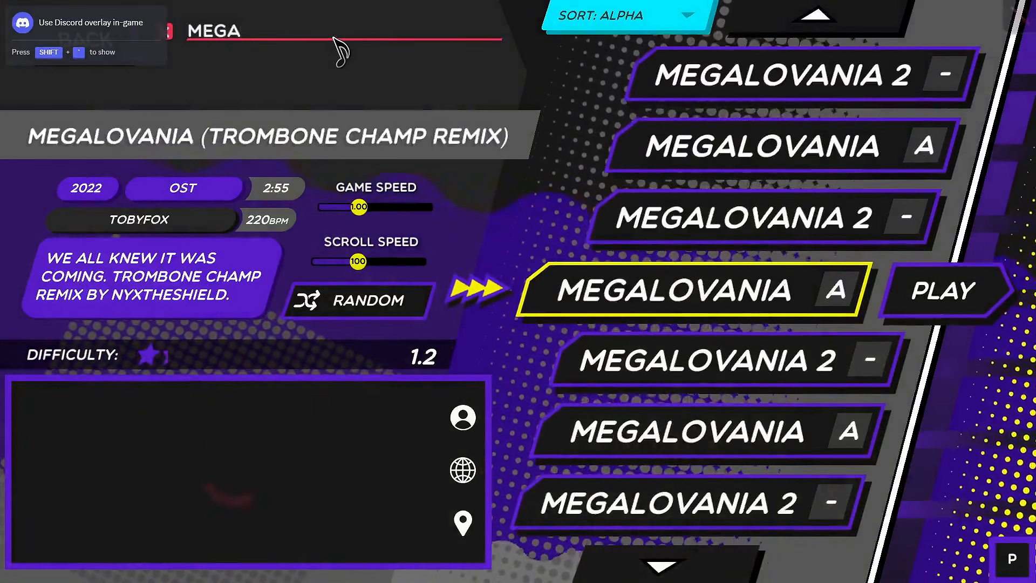
pyautogui.click(809, 220)
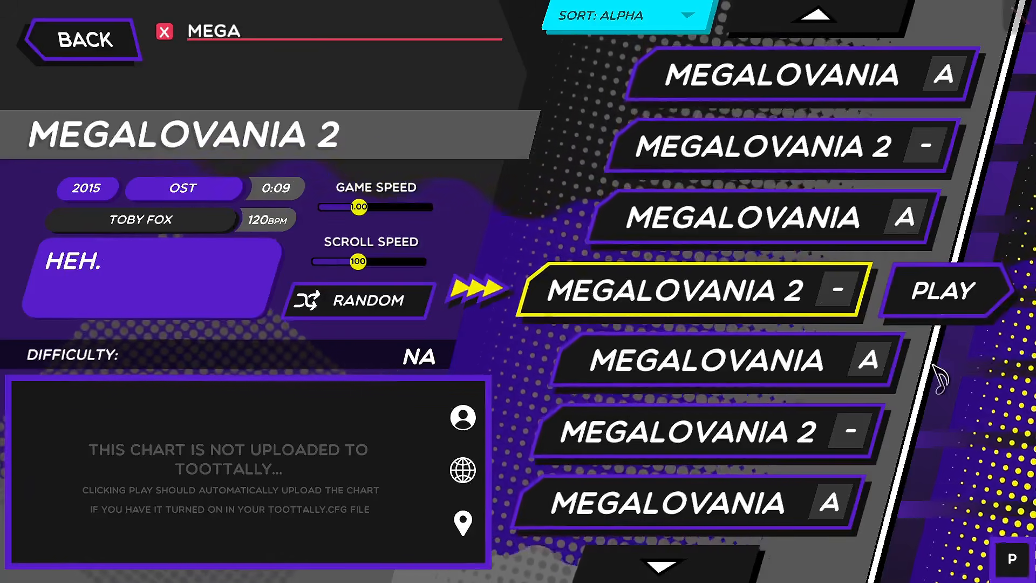
pyautogui.click(943, 317)
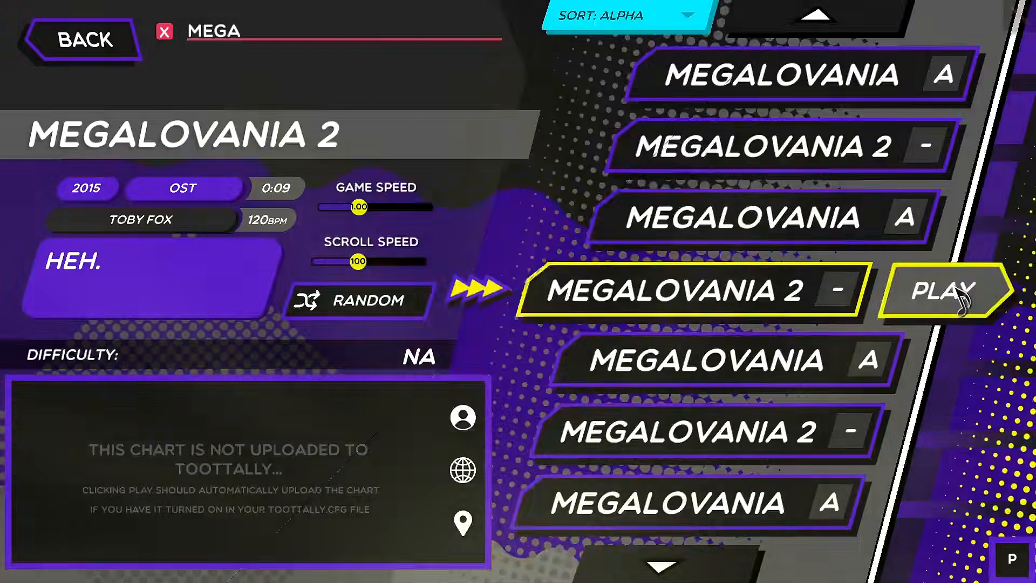
pyautogui.click(958, 294)
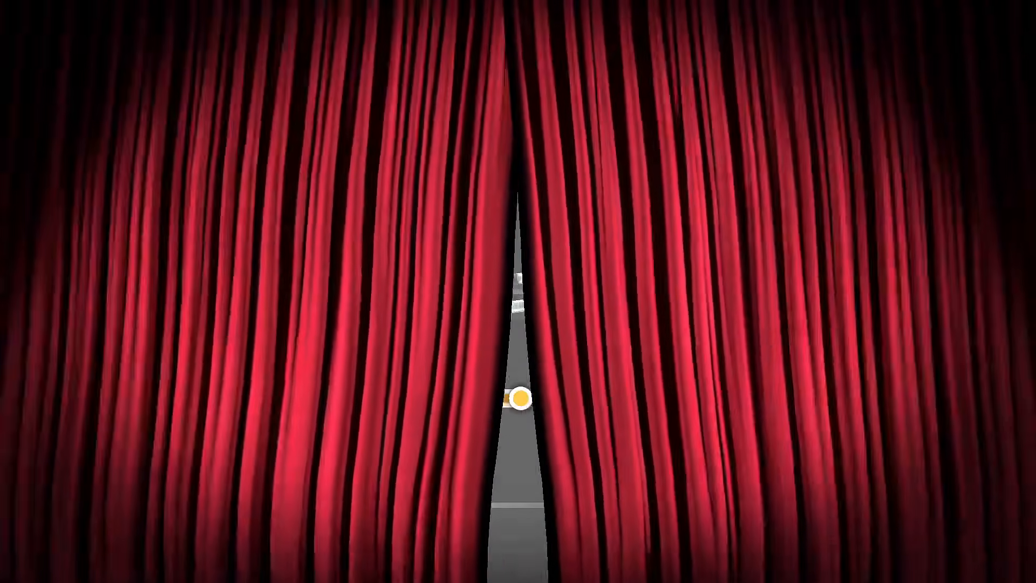
# - Pause the track and switch back to Trombone Charter
pyautogui.press('Escape')
pyautogui.press('Down')
pyautogui.press('Down')
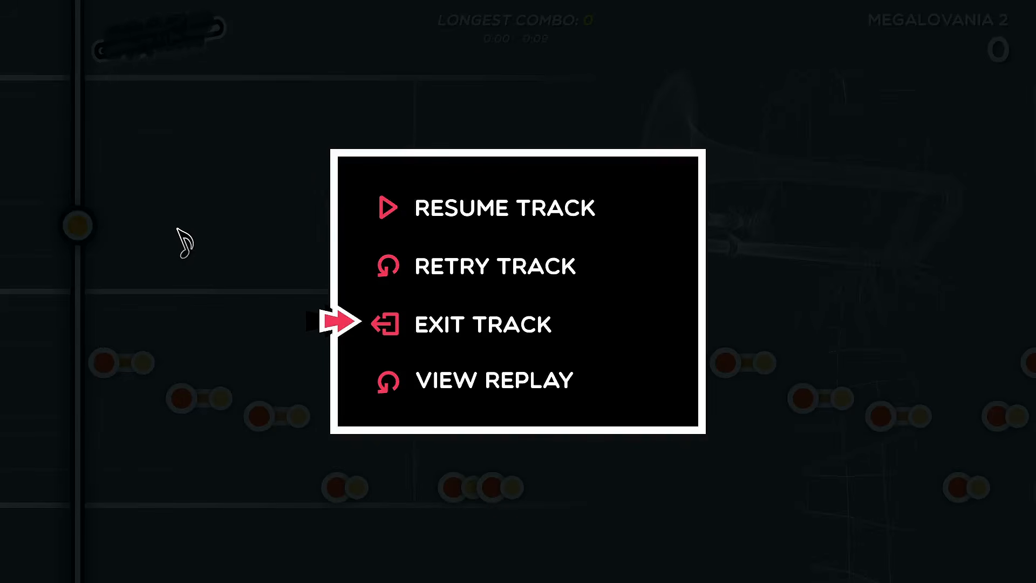
pyautogui.hotkey('alt', 'Tab')
pyautogui.click(776, 142)
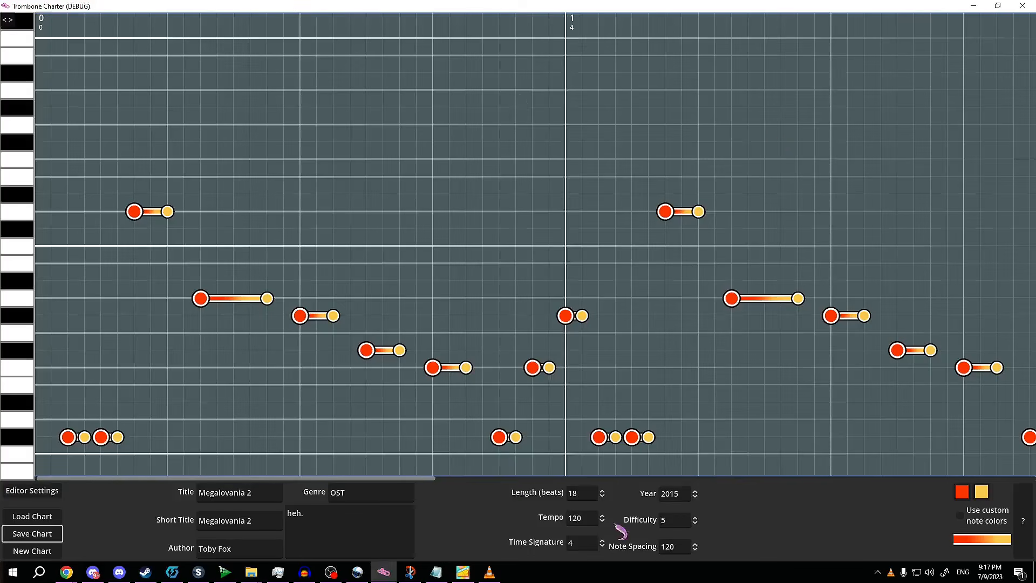
# - Try note spacing values of 60 and 240 and look through the notes
pyautogui.click(686, 548)
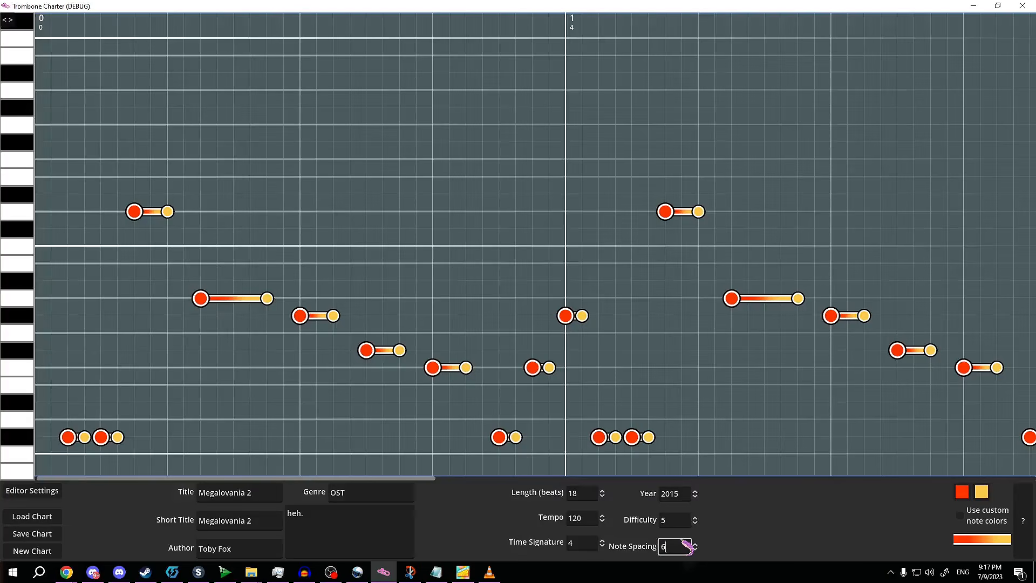
pyautogui.press('Return')
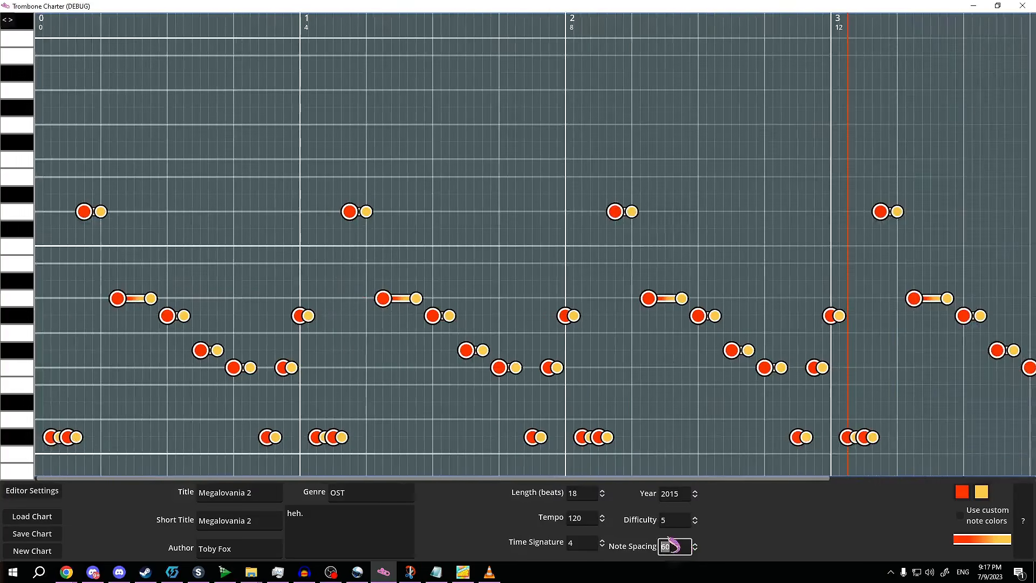
pyautogui.write('240')
pyautogui.press('Return')
pyautogui.scroll(-5, 851, 423)
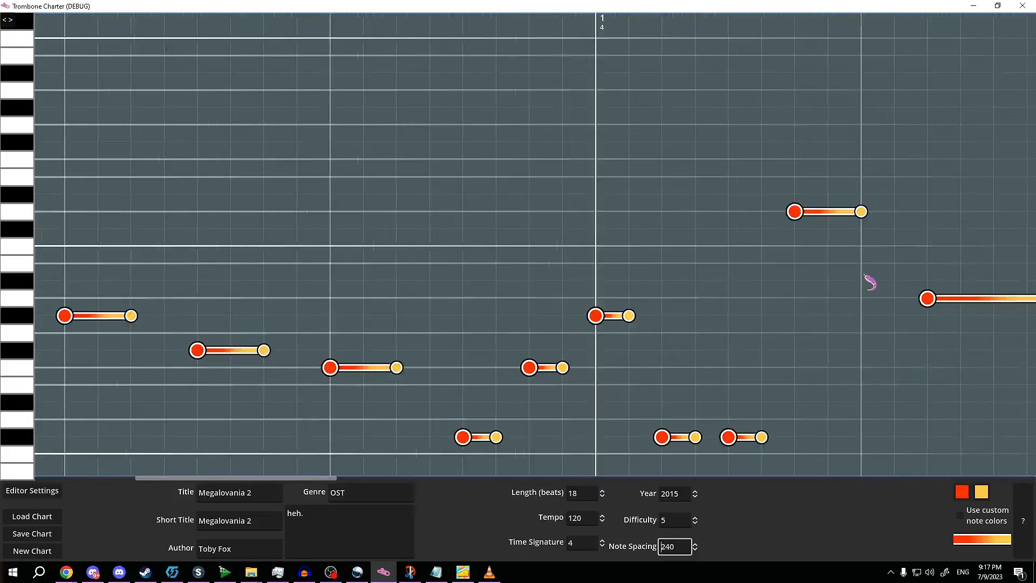
pyautogui.scroll(5, 593, 276)
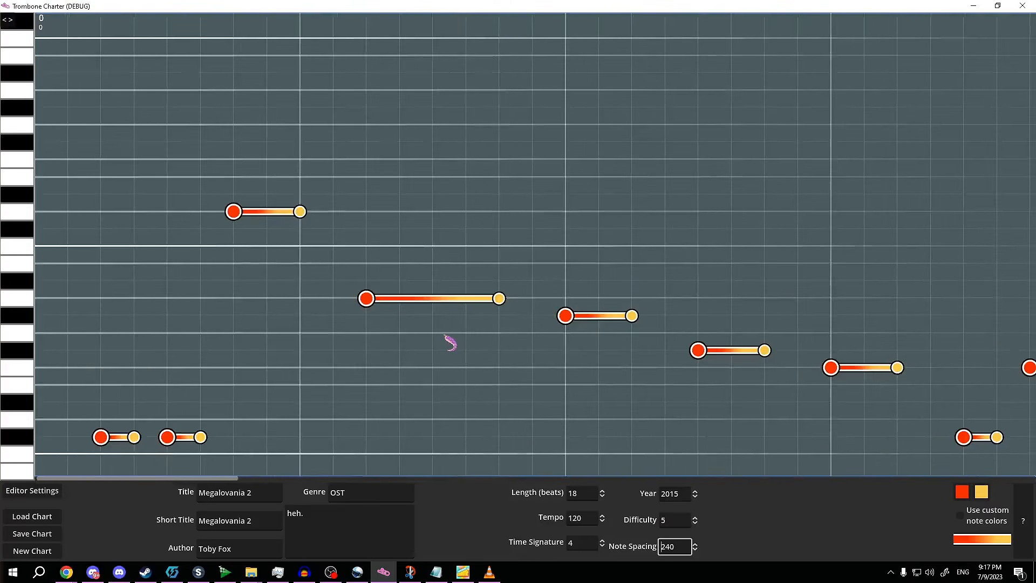
pyautogui.scroll(-4, 451, 342)
pyautogui.scroll(4, 453, 340)
# - Set the note spacing to 480 and save the chart over the existing file
pyautogui.write('0')
pyautogui.scroll(-2, 421, 400)
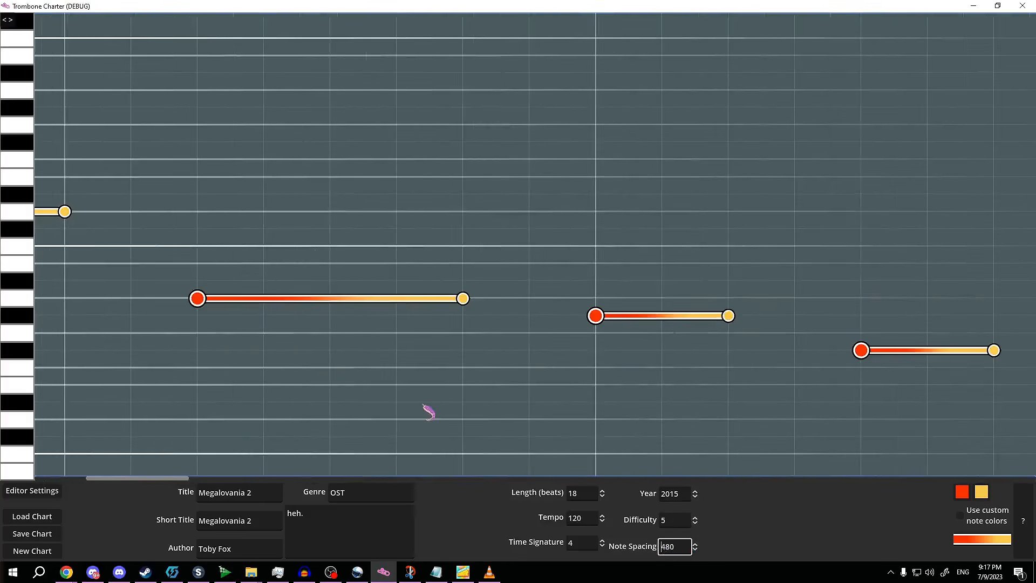
pyautogui.hotkey('ctrl', 's')
pyautogui.press('Return')
pyautogui.press('Return')
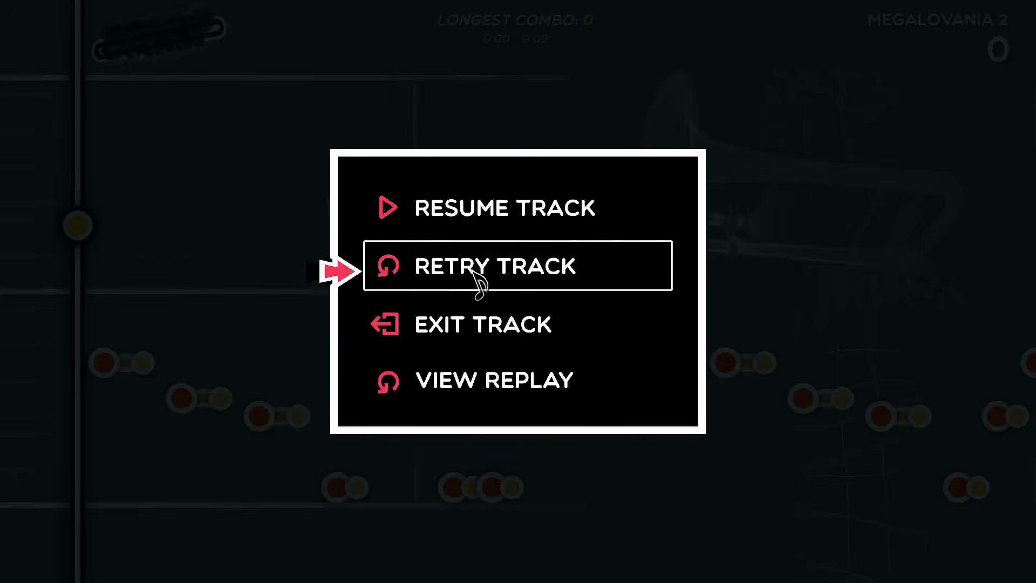
# - Retry the Megalovania 2 track in Trombone Champ to check the note spacing, pause it and return to Trombone Charter
pyautogui.click(473, 271)
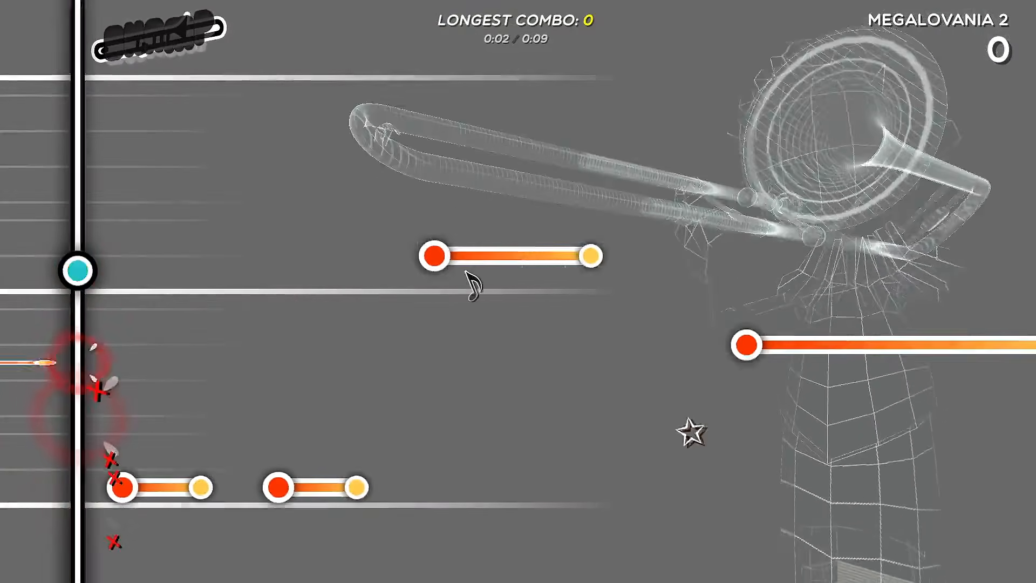
pyautogui.press('Escape')
pyautogui.hotkey('alt', 'Tab')
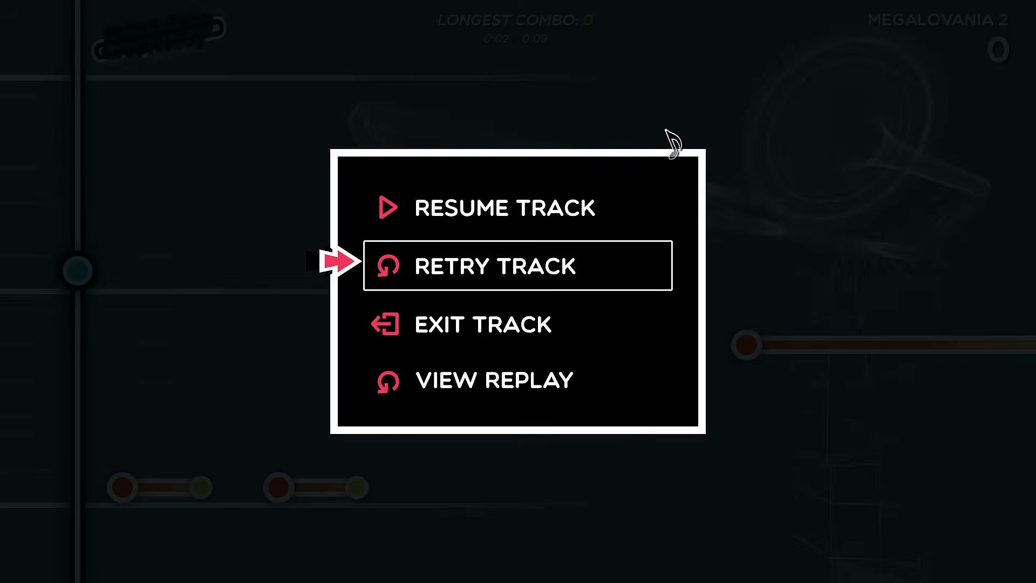
pyautogui.hotkey('alt', 'Tab')
pyautogui.hotkey('alt', 'Tab')
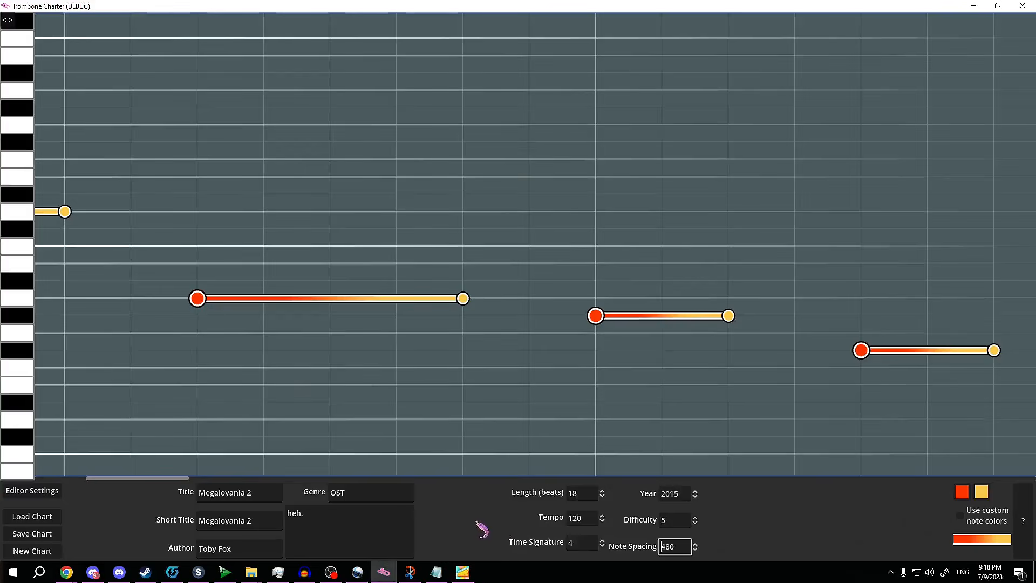
# - Open Calculator and compute the note spacing as 100 ÷ 120 × 280
pyautogui.scroll(3, 357, 423)
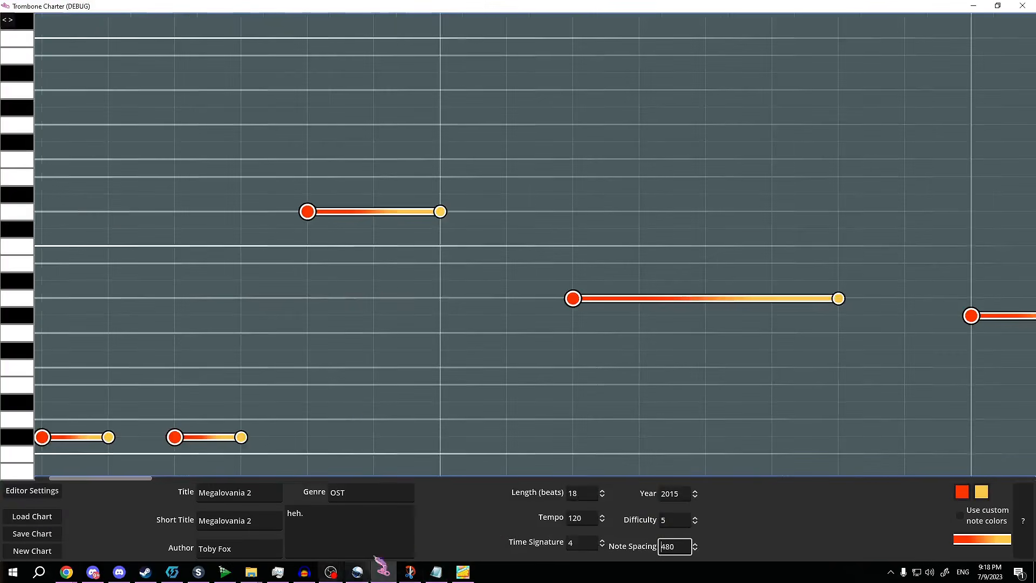
pyautogui.press('super')
pyautogui.write('calc')
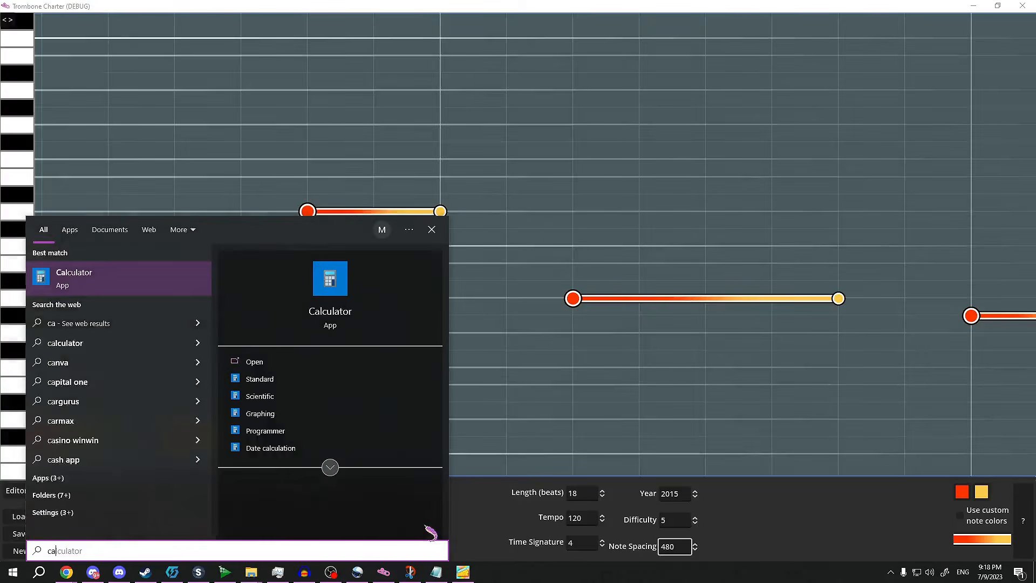
pyautogui.press('Return')
pyautogui.click(345, 383)
pyautogui.click(379, 402)
pyautogui.click(379, 401)
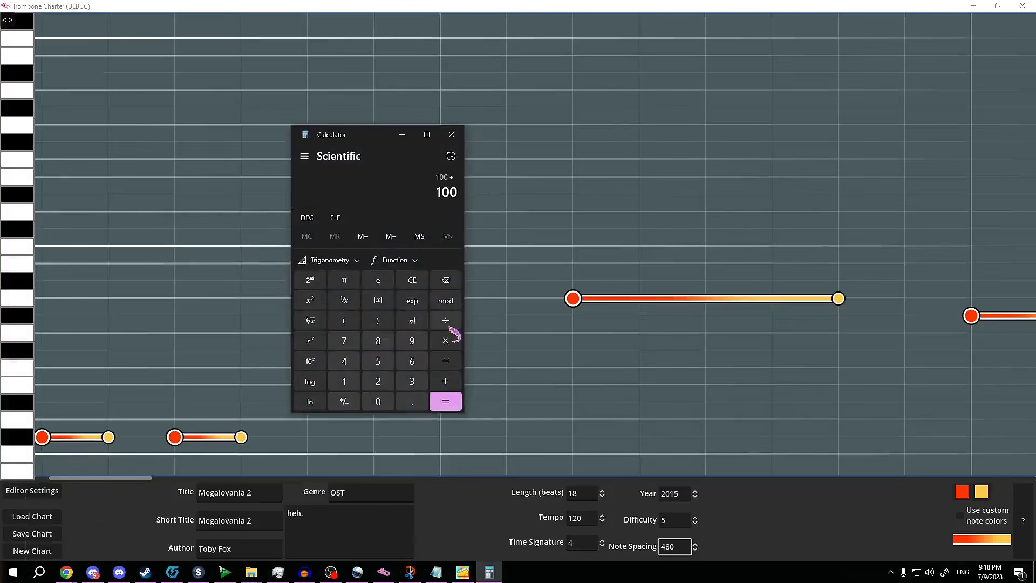
pyautogui.click(345, 382)
pyautogui.click(378, 382)
pyautogui.click(378, 402)
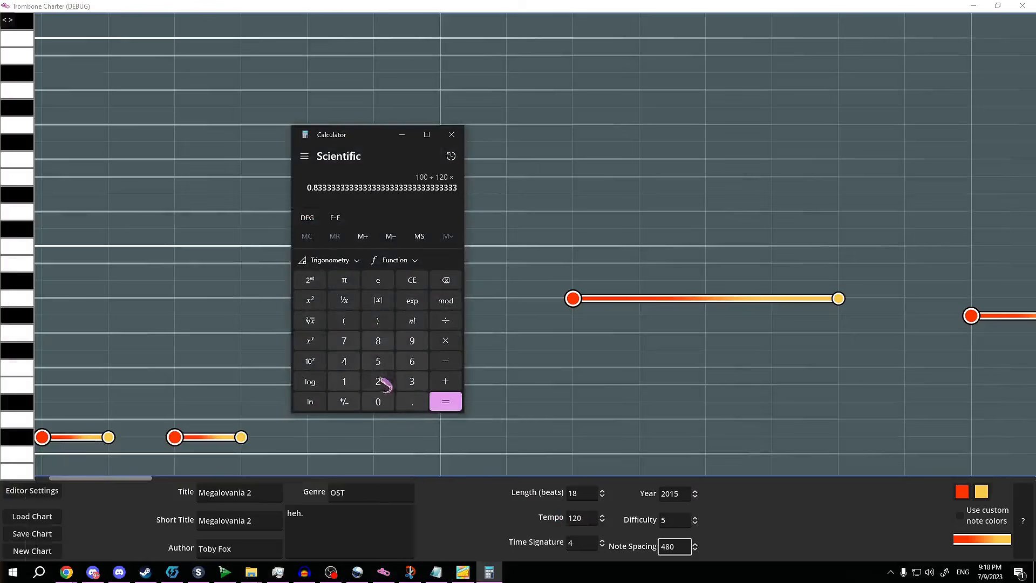
pyautogui.click(445, 402)
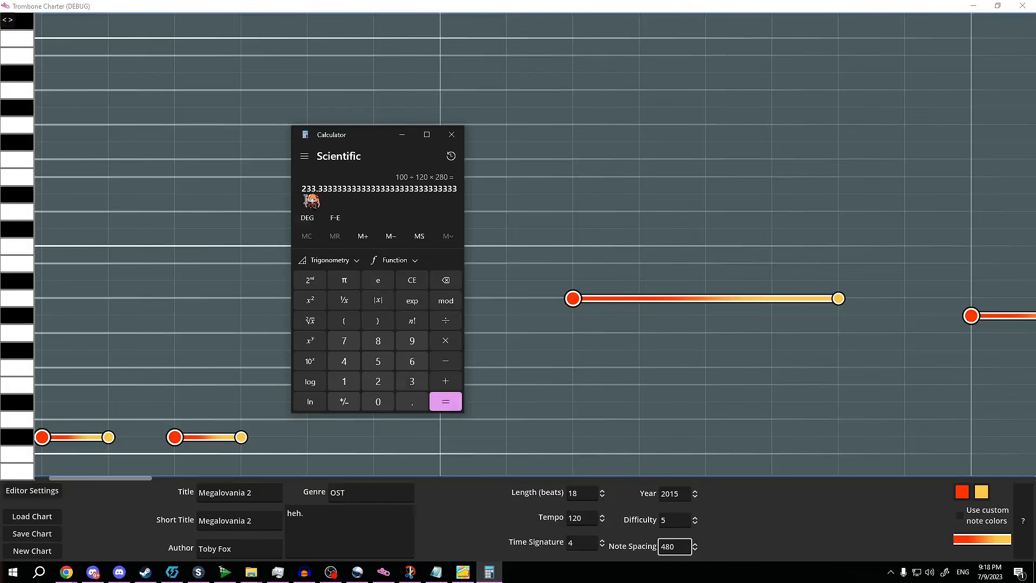
# - Put Calculator away and set the chart's note spacing to 233
pyautogui.click(404, 136)
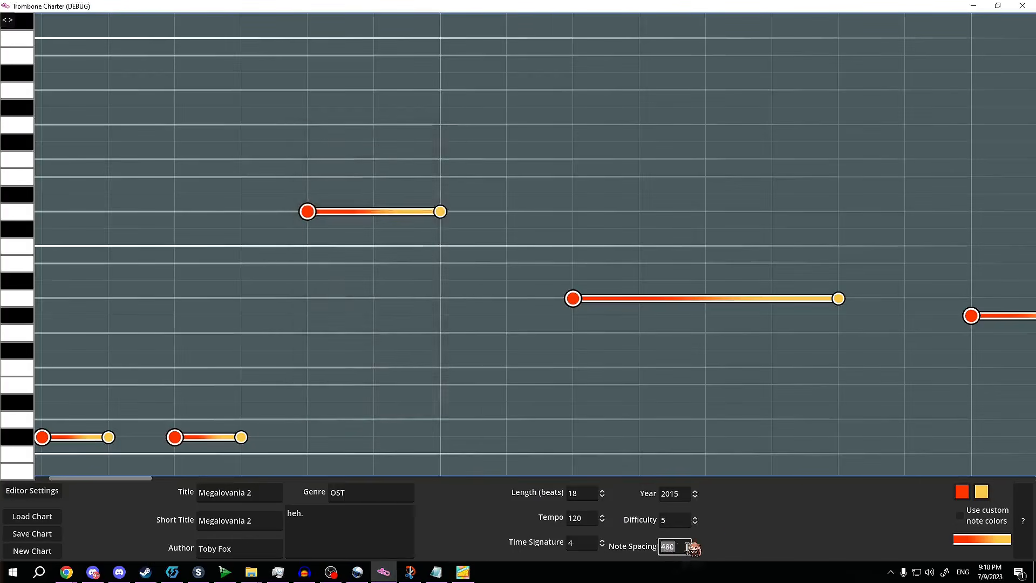
pyautogui.press('Return')
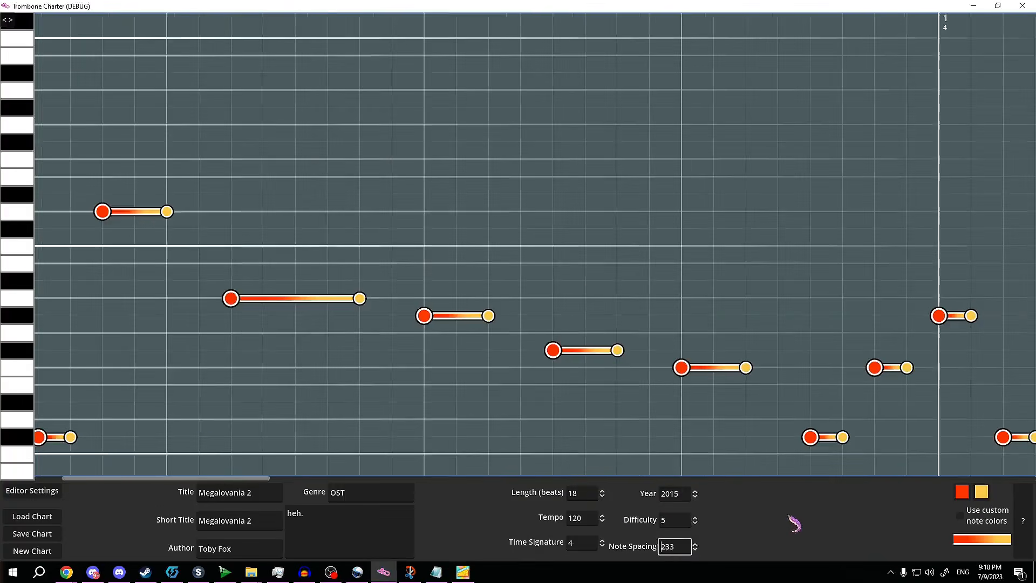
pyautogui.hscroll(-1, 387, 363)
pyautogui.hscroll(3, 252, 271)
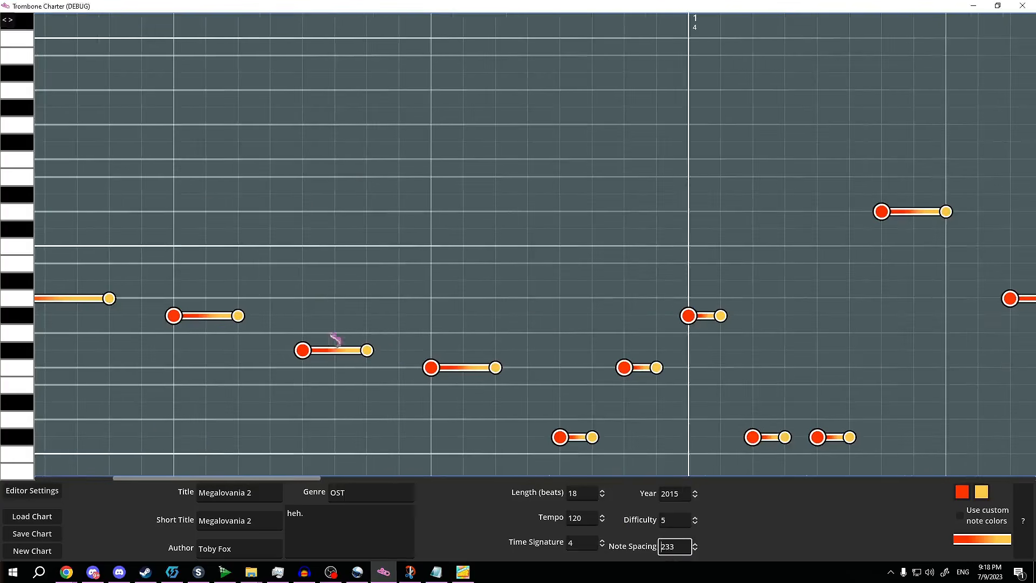
# - Show the editor settings, reset the timeline zoom to its default, and look over the notes across all measures
pyautogui.hscroll(-3, 367, 335)
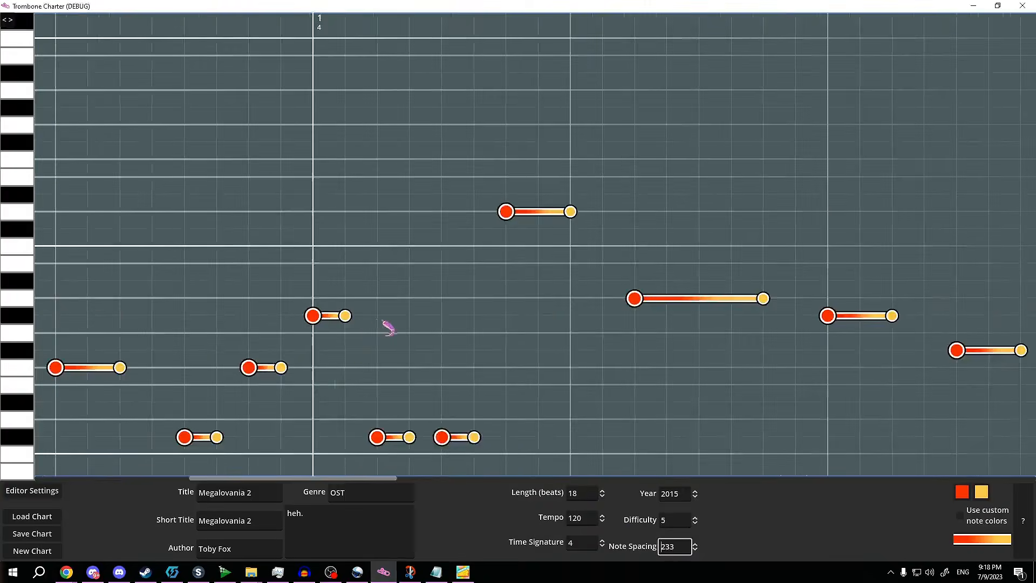
pyautogui.click(63, 499)
pyautogui.hscroll(4, 202, 445)
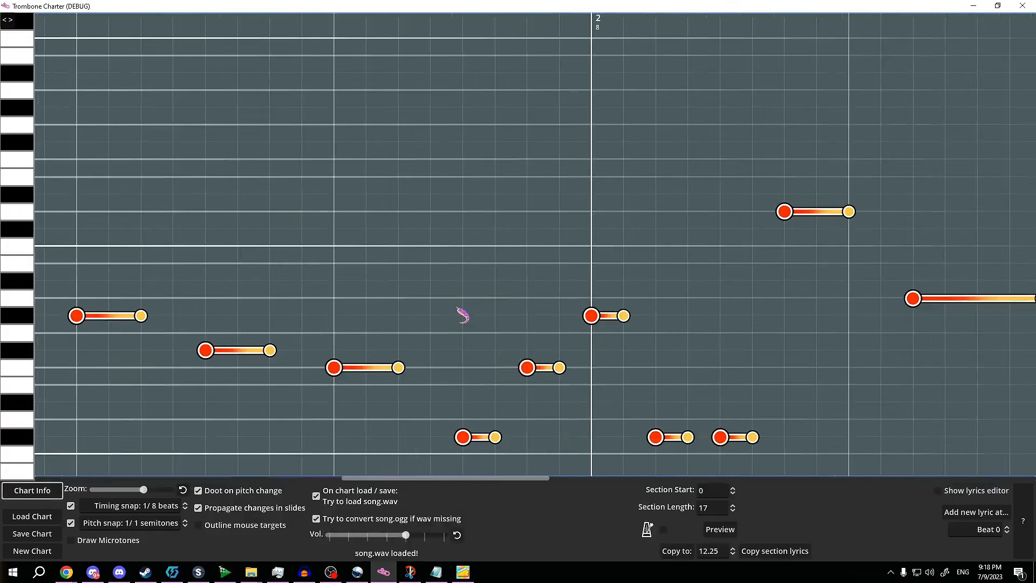
pyautogui.hscroll(10, 462, 316)
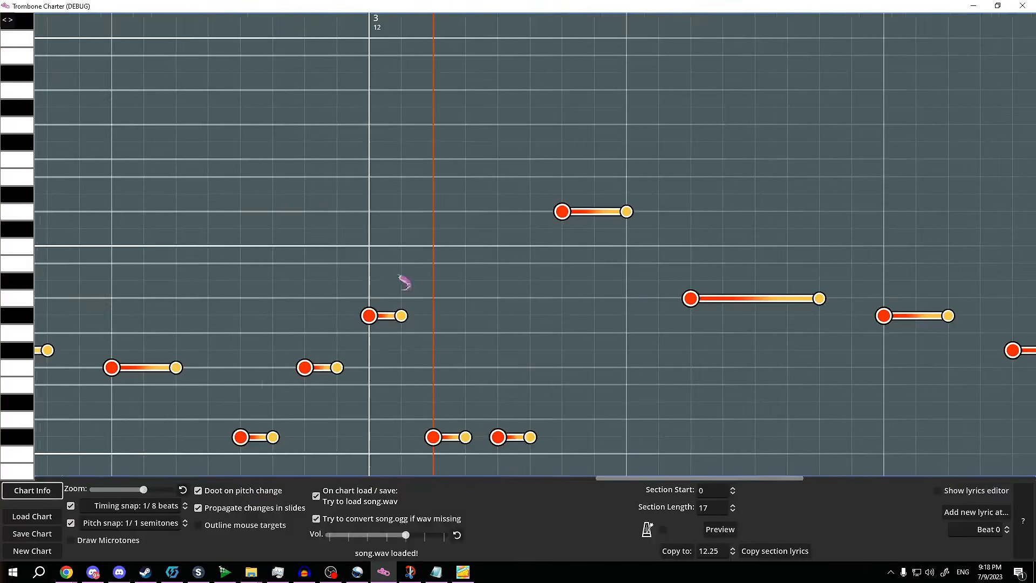
pyautogui.hscroll(4, 405, 282)
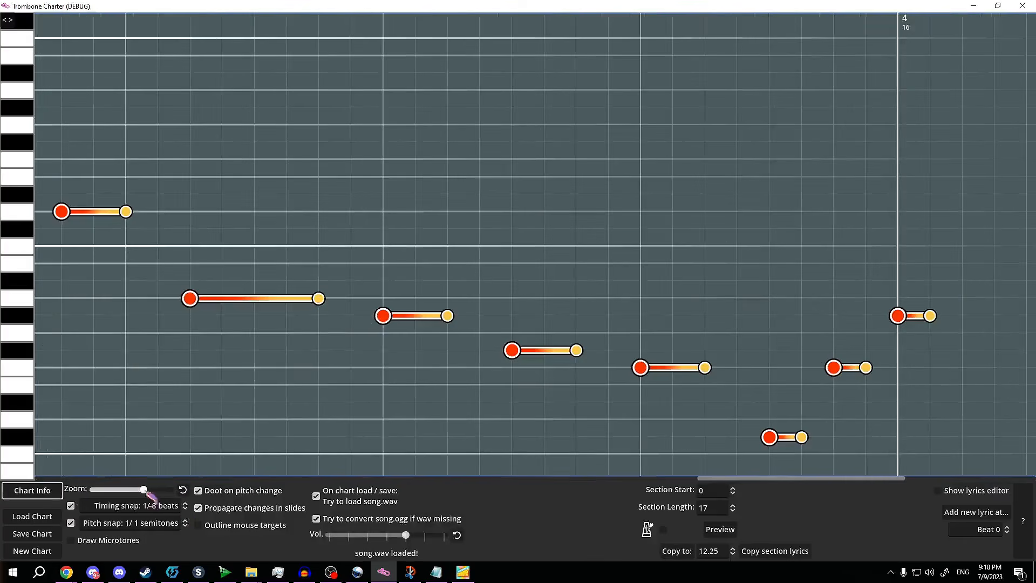
pyautogui.click(183, 491)
pyautogui.hscroll(-8, 249, 412)
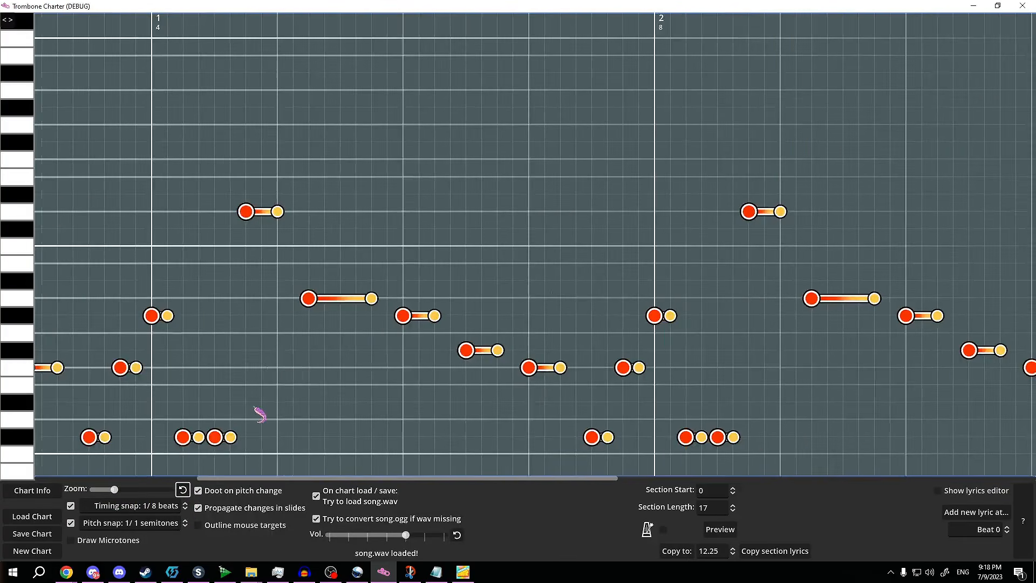
pyautogui.hscroll(8, 254, 408)
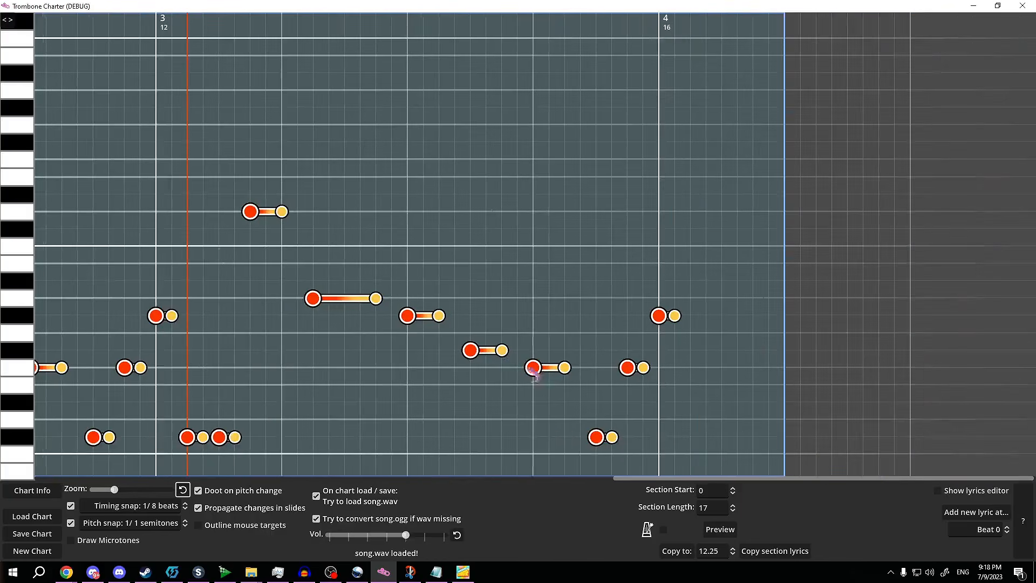
pyautogui.hscroll(-2, 393, 427)
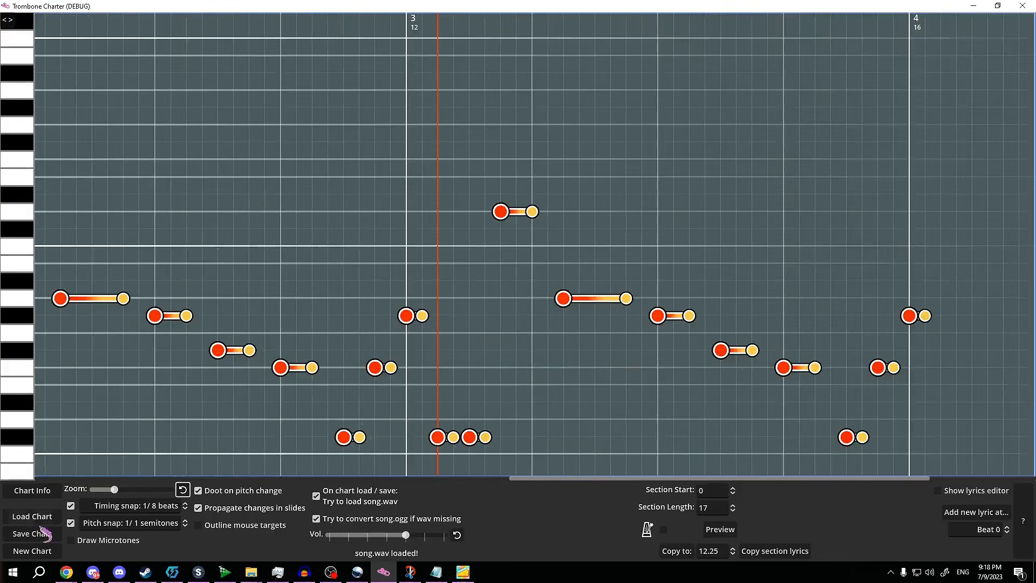
# - Save the chart over the existing song.tmb in the Megalovania 2 folder
pyautogui.click(51, 534)
pyautogui.click(157, 249)
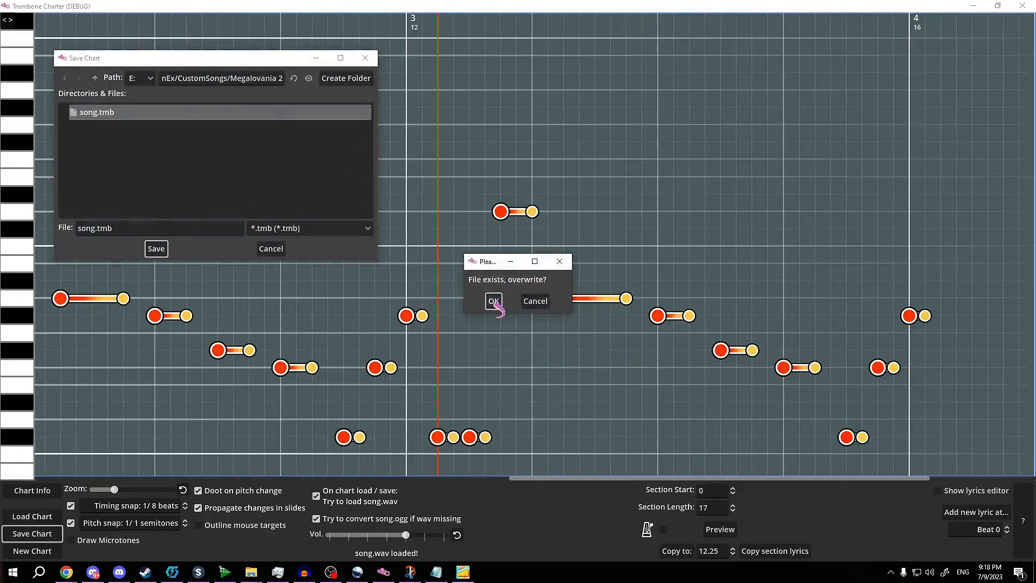
pyautogui.click(493, 300)
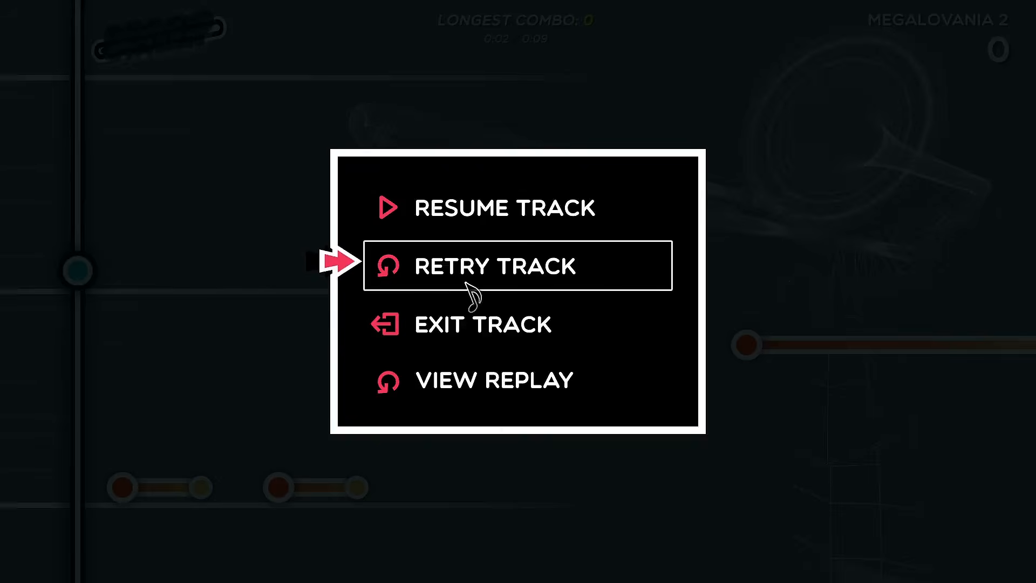
# - Retry the Megalovania 2 track in Trombone Champ to check the new note spacing, pause it, and return to Trombone Charter
pyautogui.click(465, 286)
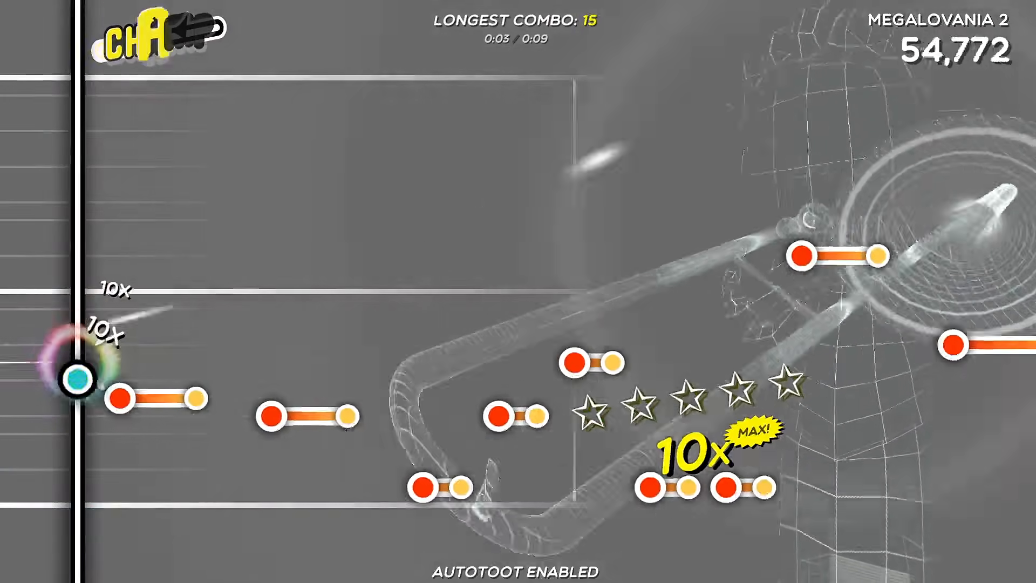
pyautogui.press('Escape')
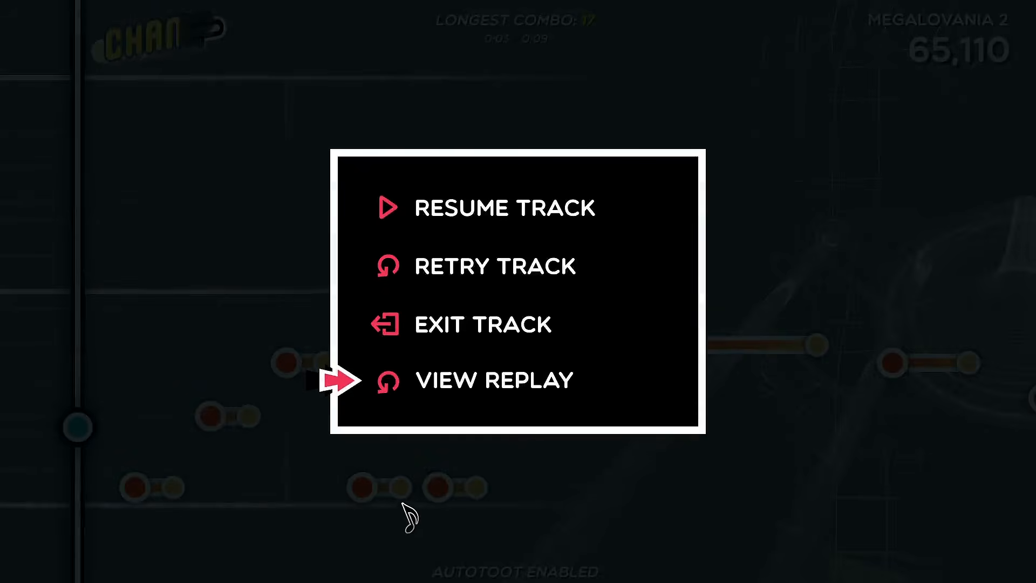
pyautogui.hotkey('alt', 'Tab')
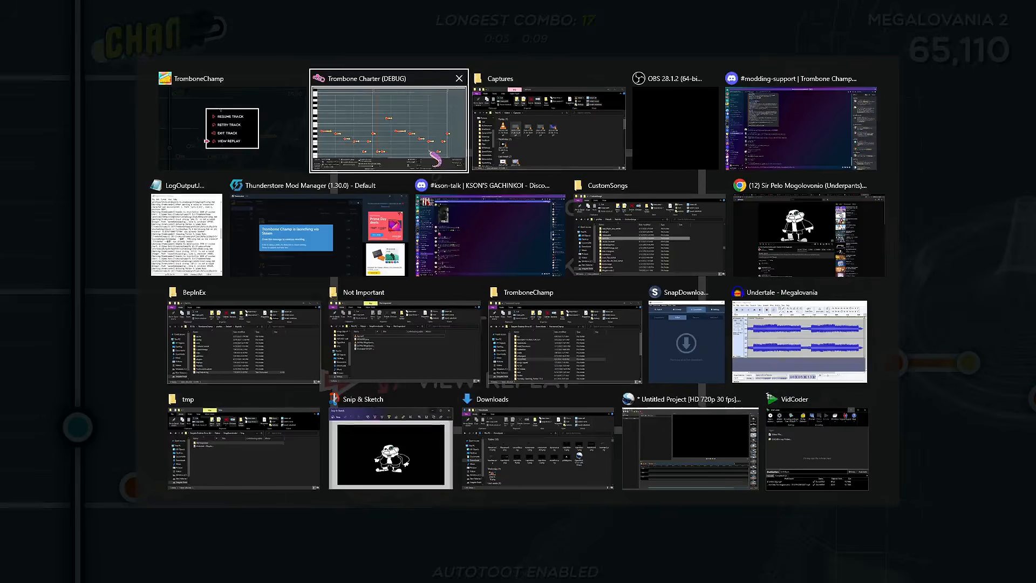
# - Save the chart with the corrected notes over song.tmb and review its measures
pyautogui.scroll(8, 472, 415)
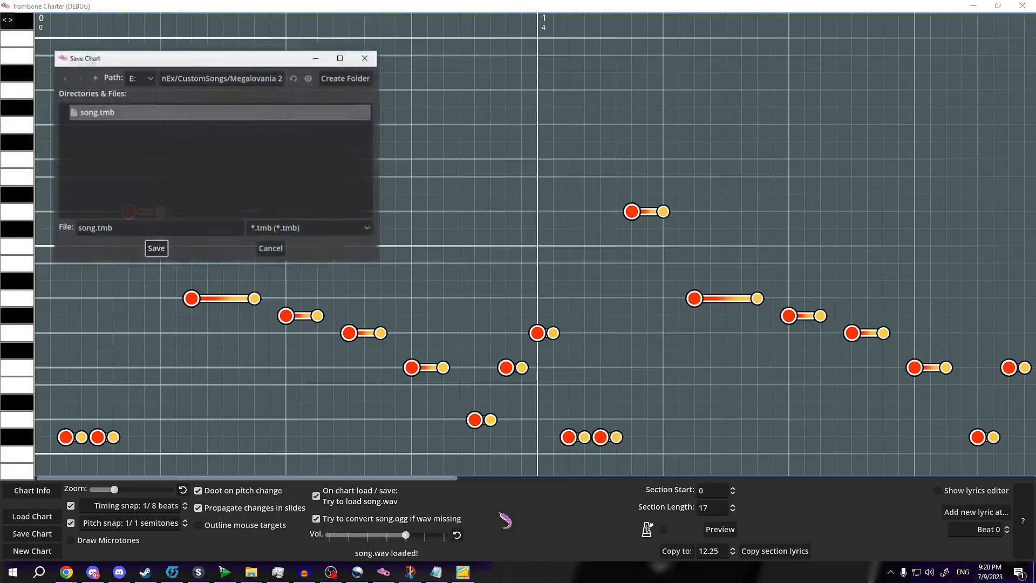
pyautogui.press('Return')
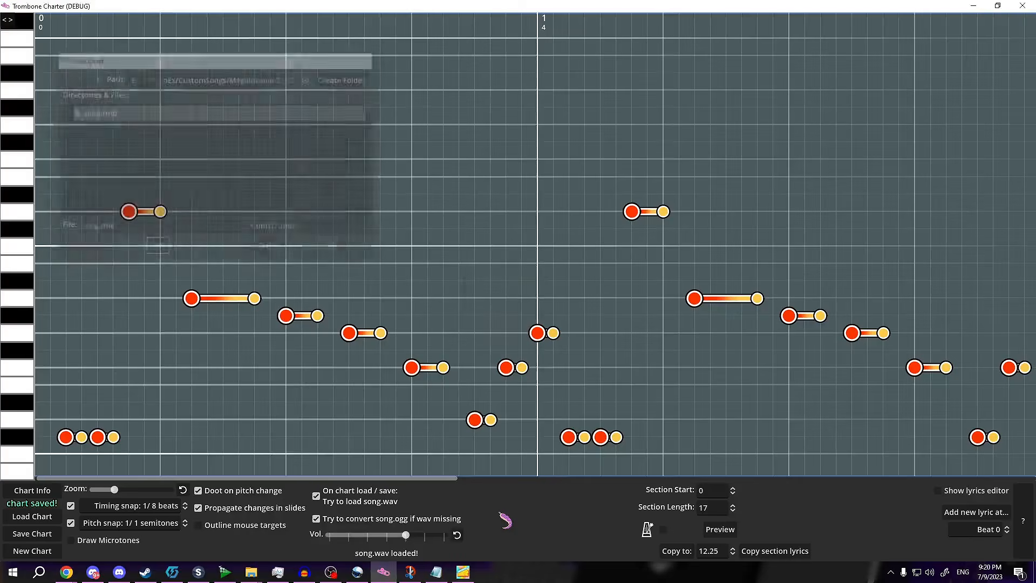
pyautogui.scroll(-2, 463, 375)
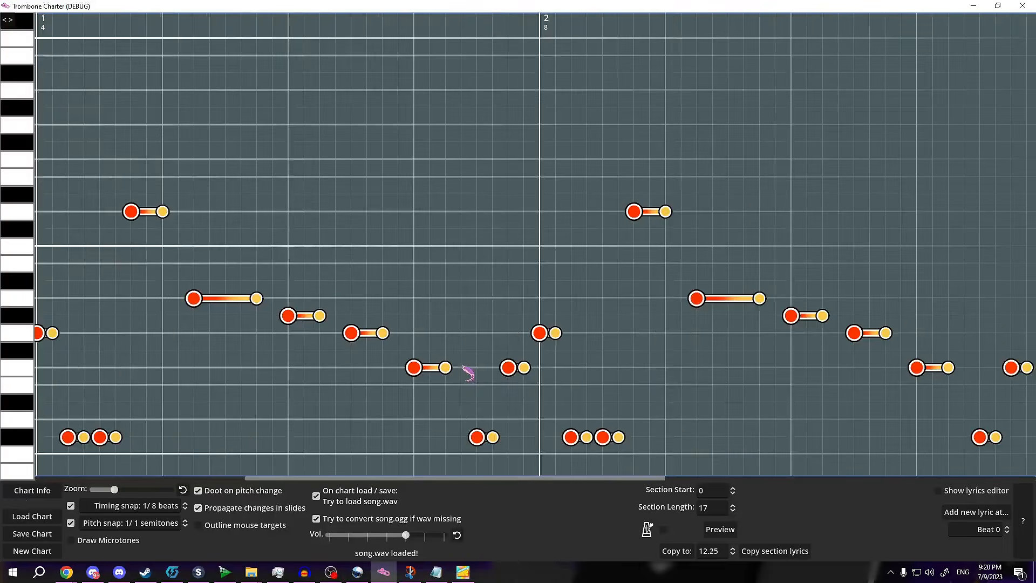
pyautogui.scroll(-2, 461, 367)
pyautogui.scroll(2, 449, 391)
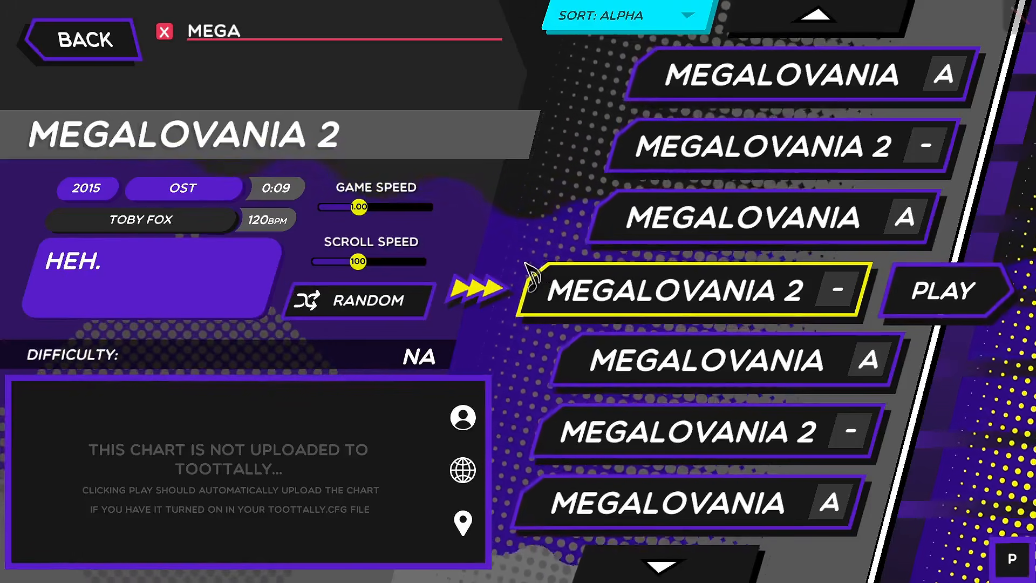
# - Return from the game to Trombone Charter and open the Megalovania 2 custom song folder in File Explorer
pyautogui.hotkey('alt', 'Tab')
pyautogui.press('space')
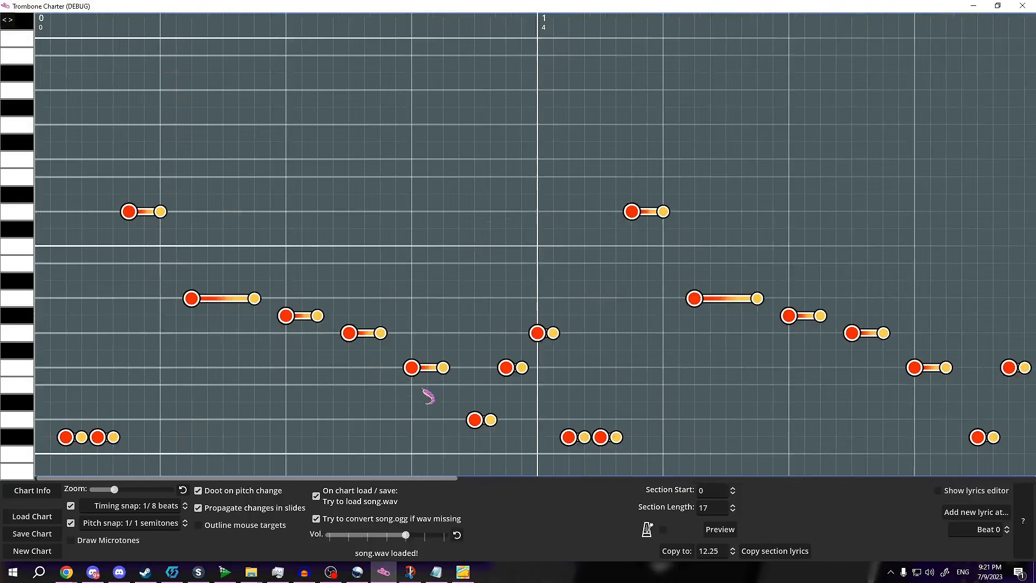
pyautogui.scroll(-4, 439, 391)
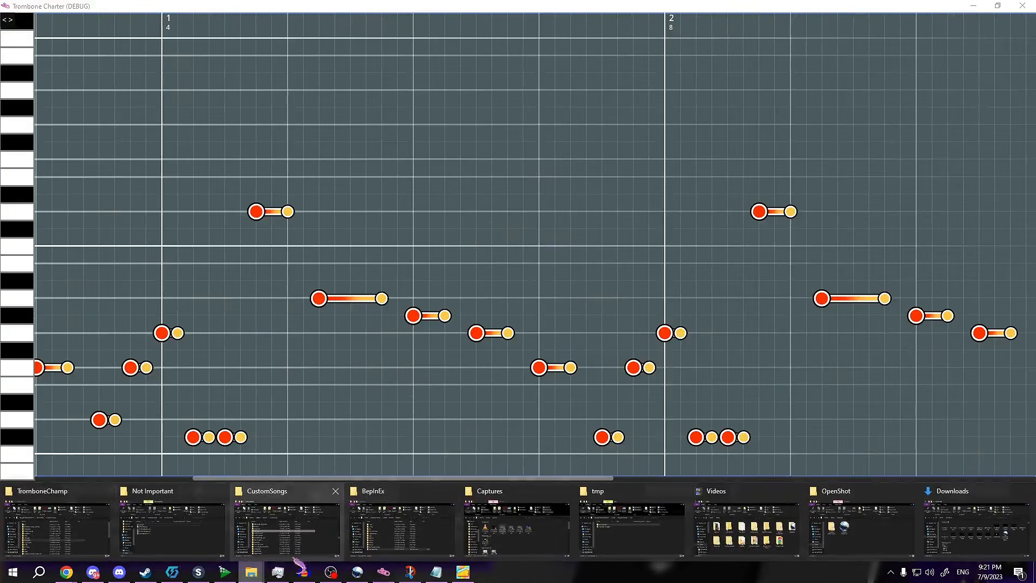
pyautogui.click(245, 499)
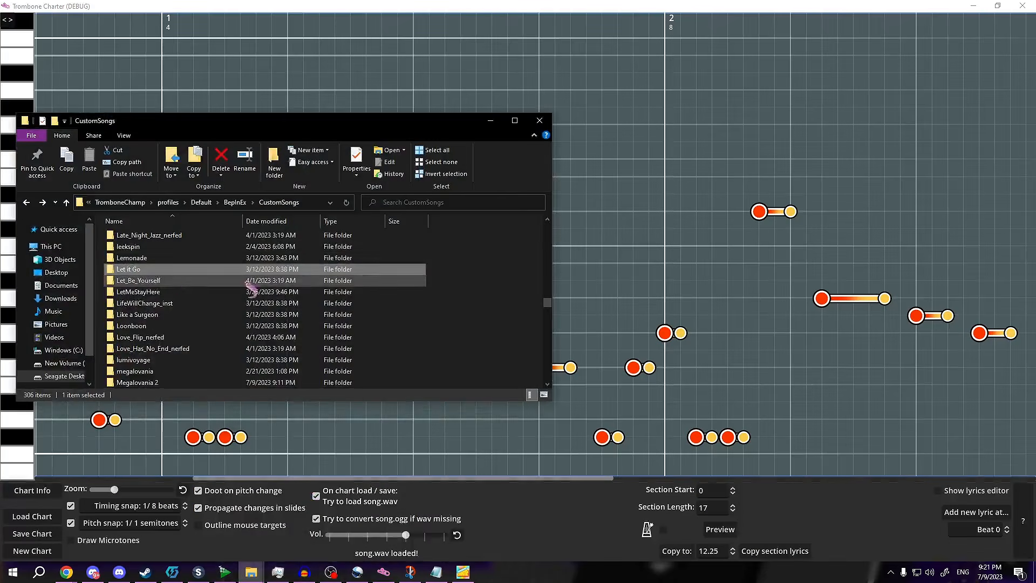
pyautogui.hotkey('alt', 'Left')
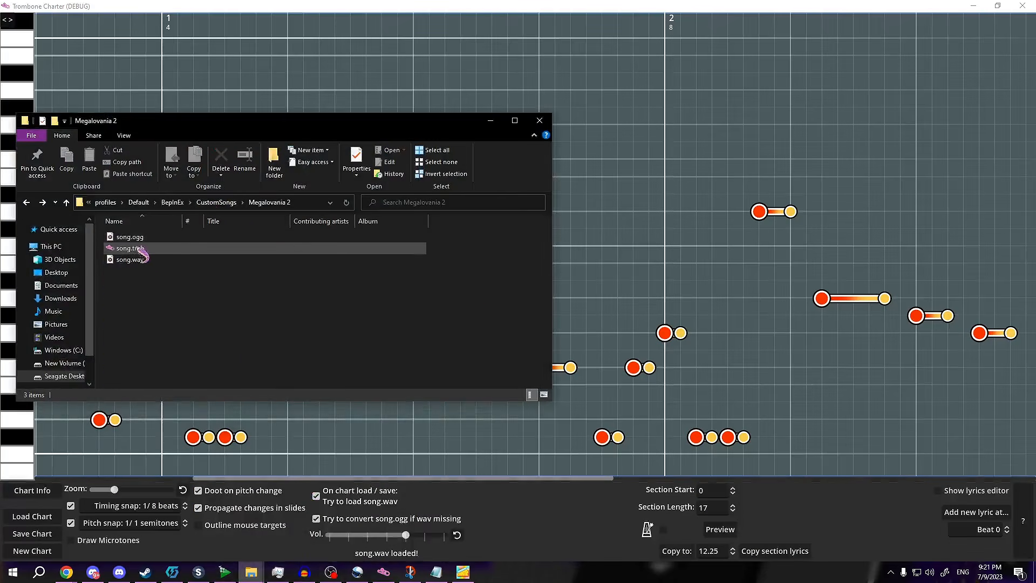
# - Move MOGOBG.png from the Not Important folder into the Megalovania 2 folder and put the source window away
pyautogui.click(257, 577)
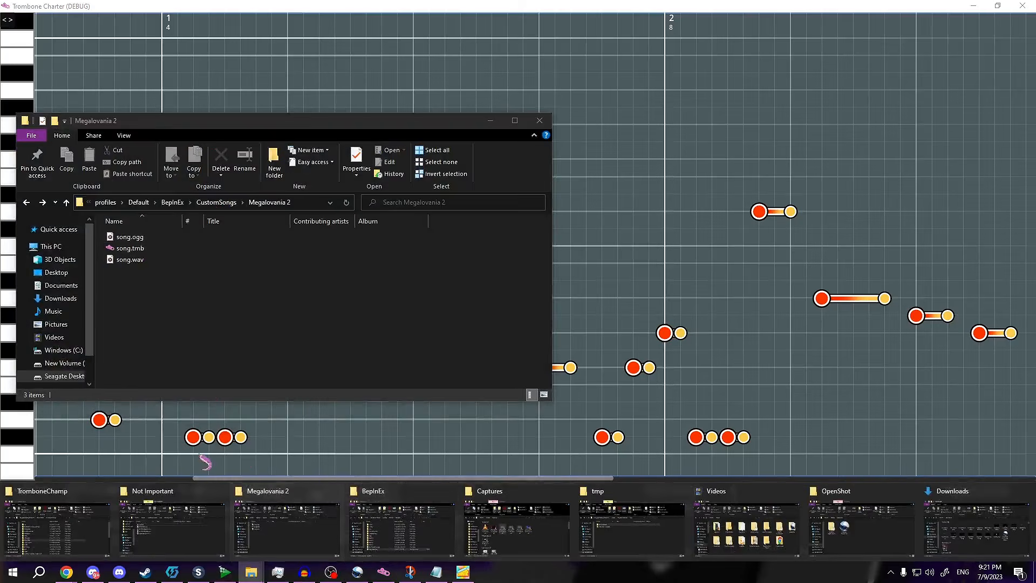
pyautogui.click(172, 518)
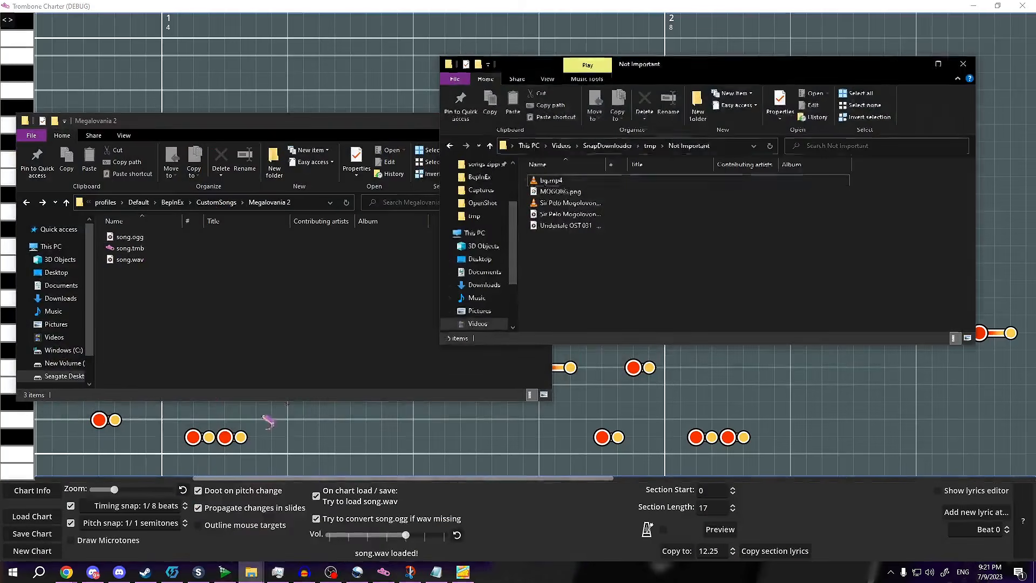
pyautogui.click(572, 192)
pyautogui.moveTo(617, 201); pyautogui.dragTo(378, 275)
pyautogui.click(914, 64)
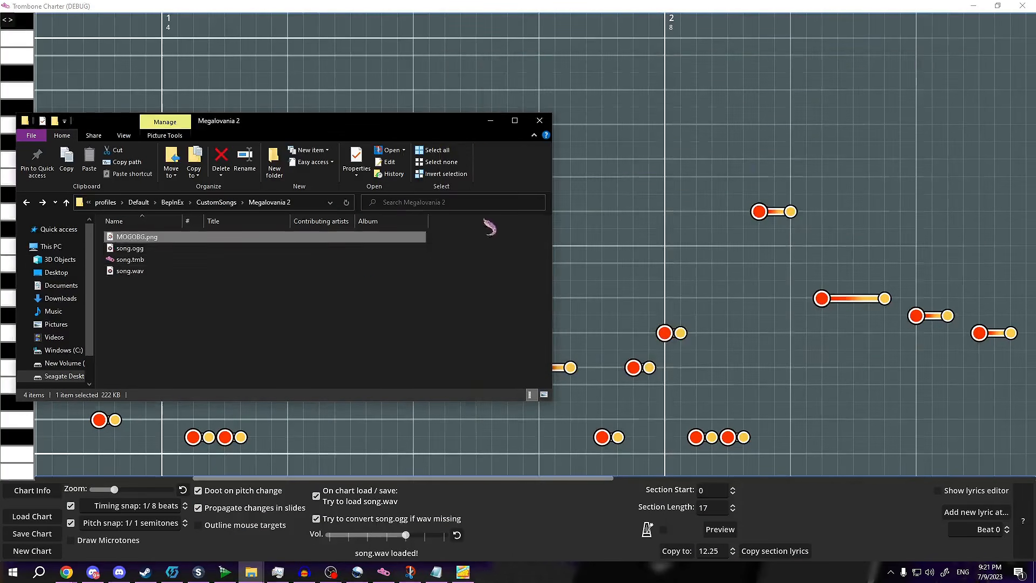
# - Preview the MOGOBG.png image and close the image viewer windows
pyautogui.doubleClick(296, 239)
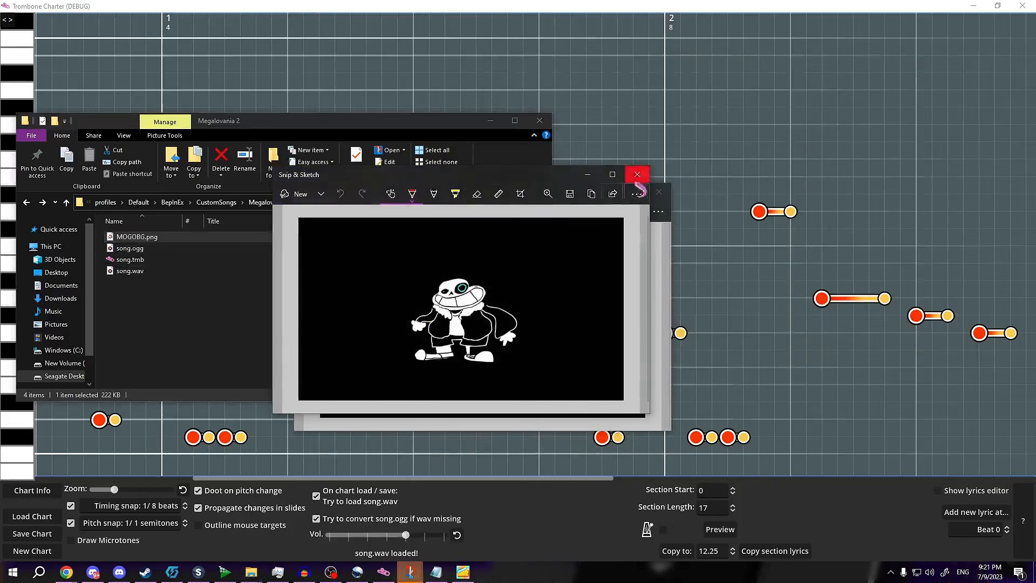
pyautogui.click(637, 174)
pyautogui.click(599, 192)
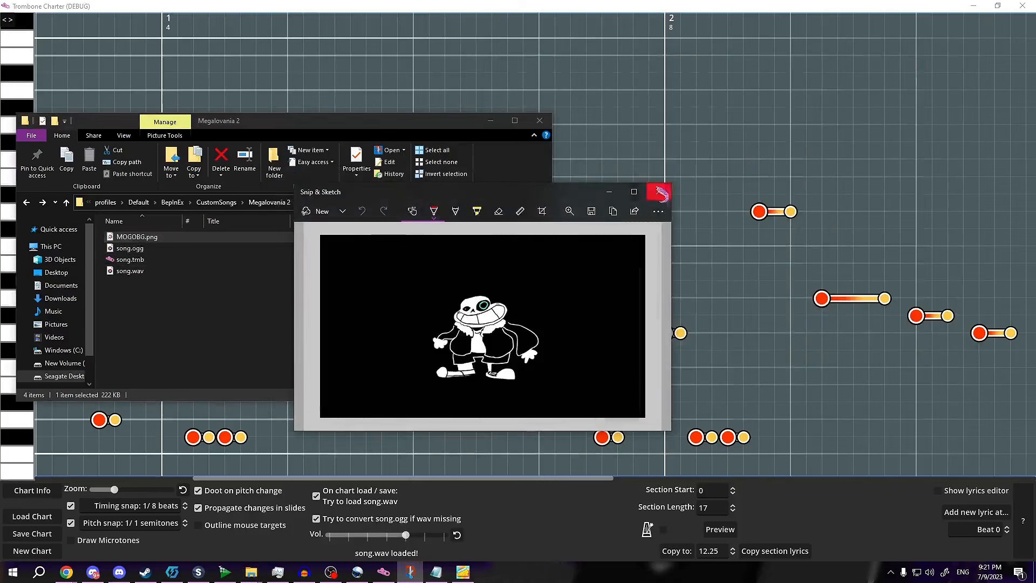
pyautogui.click(660, 192)
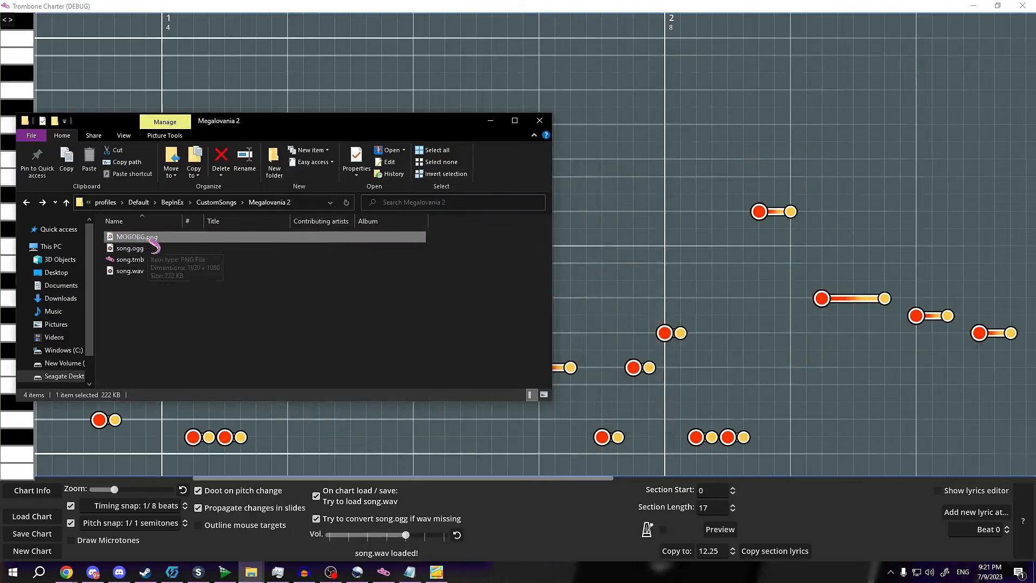
pyautogui.rightClick(189, 240)
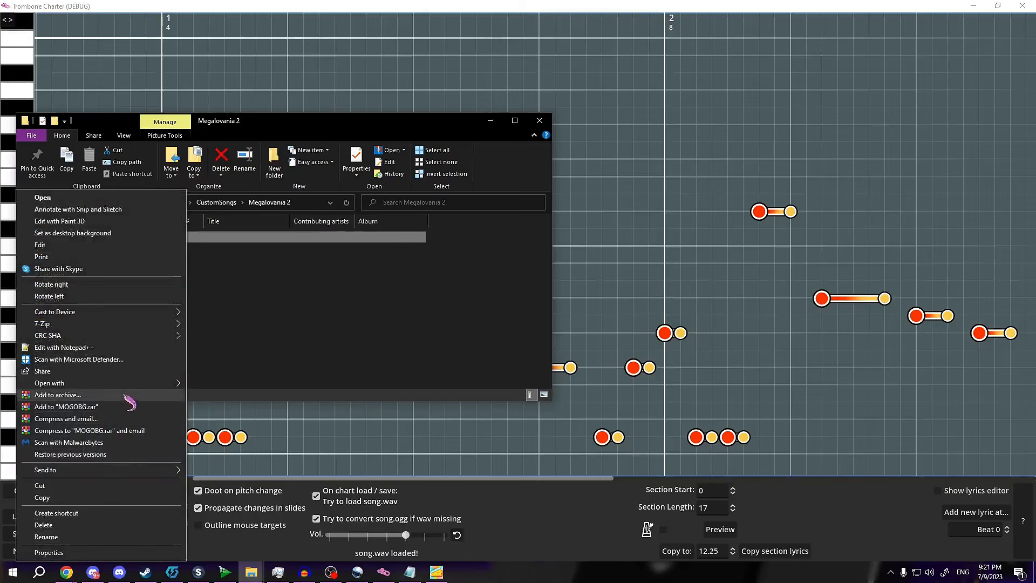
pyautogui.click(241, 314)
pyautogui.rightClick(197, 241)
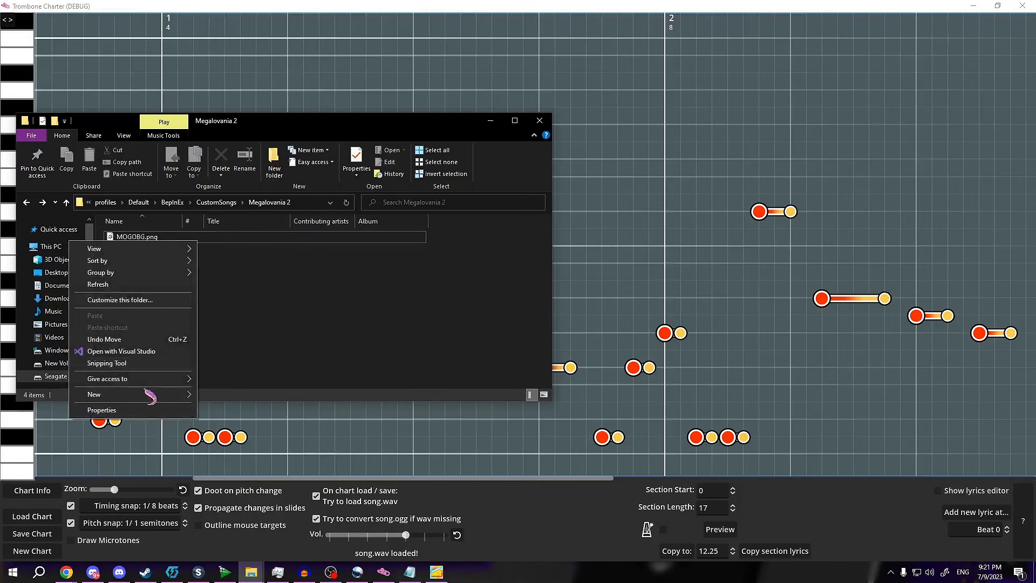
pyautogui.click(209, 276)
# - Rename MOGOBG.png in the Megalovania 2 folder as bg.png
pyautogui.rightClick(222, 238)
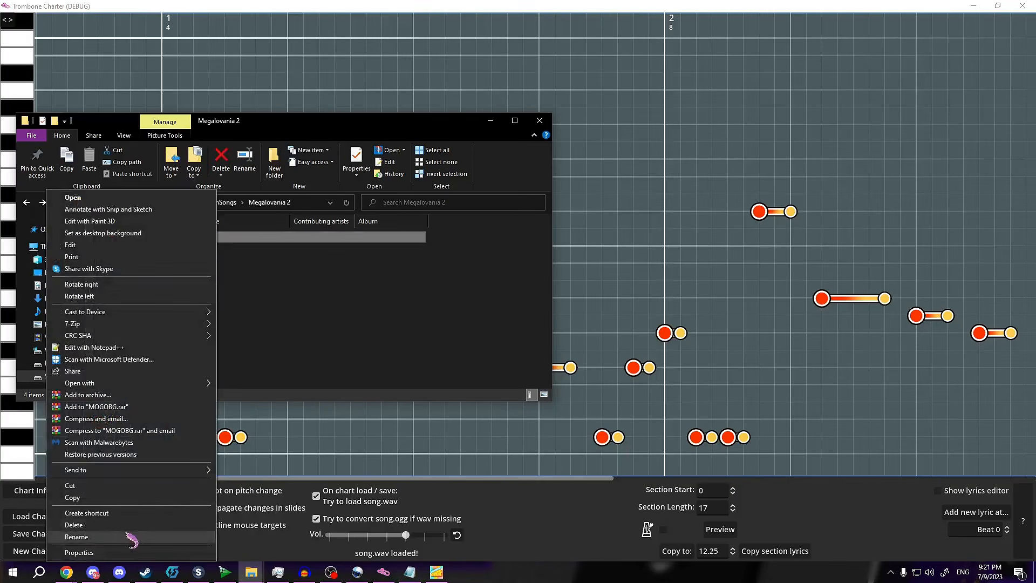
pyautogui.click(130, 537)
pyautogui.write('bg')
pyautogui.press('Return')
pyautogui.click(151, 313)
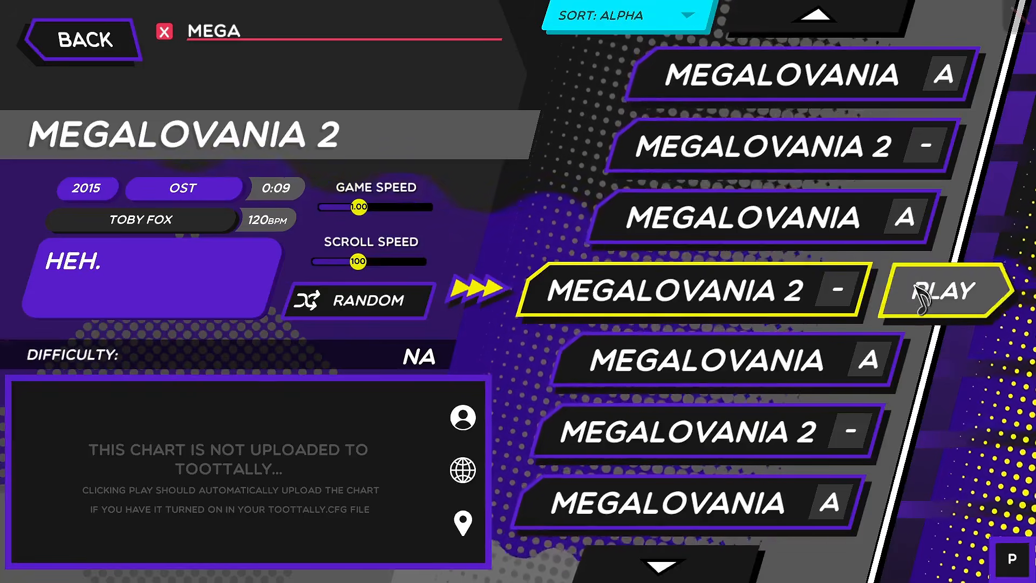
# - Play Megalovania 2 in Trombone Champ to check the background image, pause it, and return to File Explorer
pyautogui.click(924, 296)
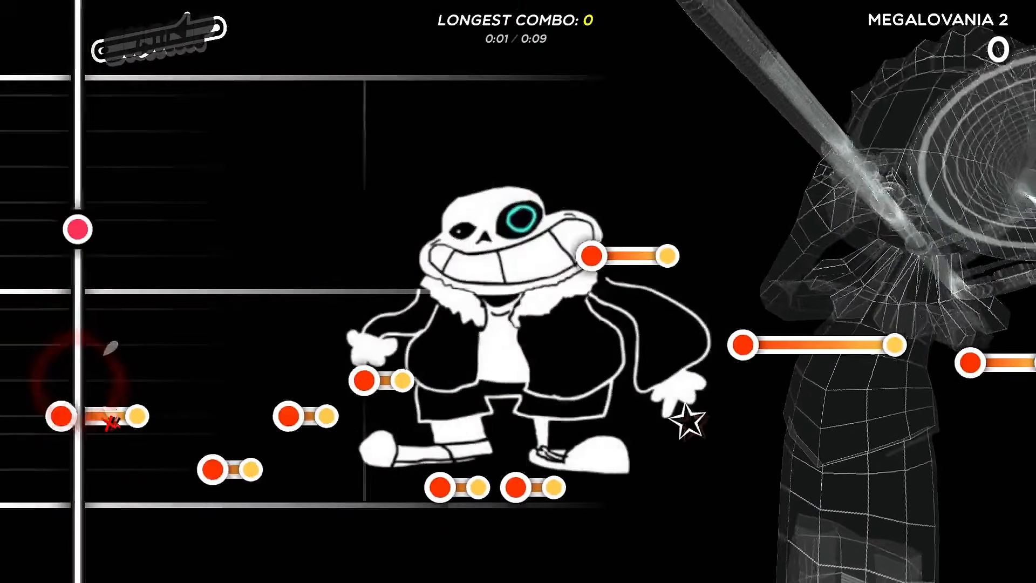
pyautogui.press('Escape')
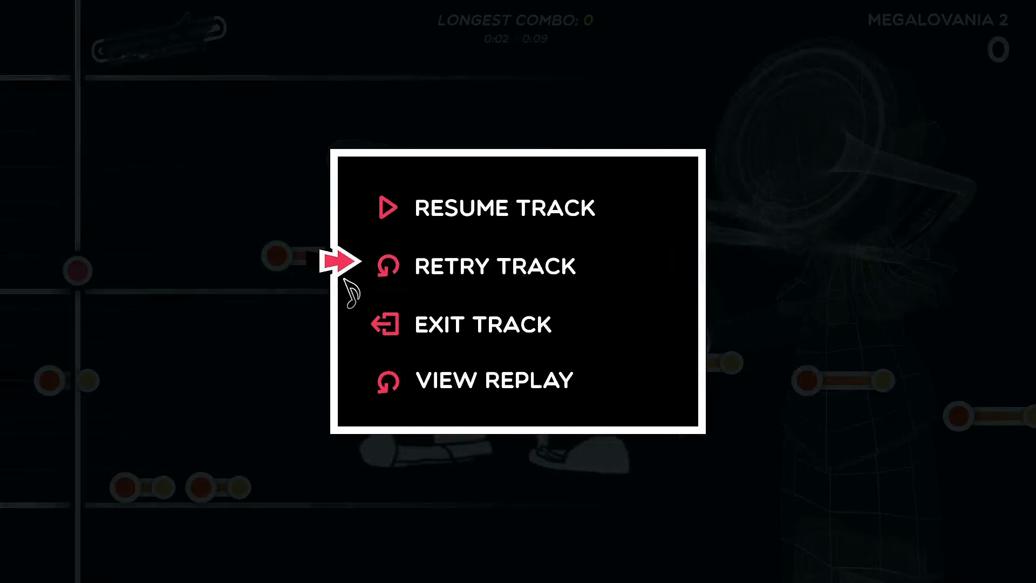
pyautogui.hotkey('alt', 'Tab')
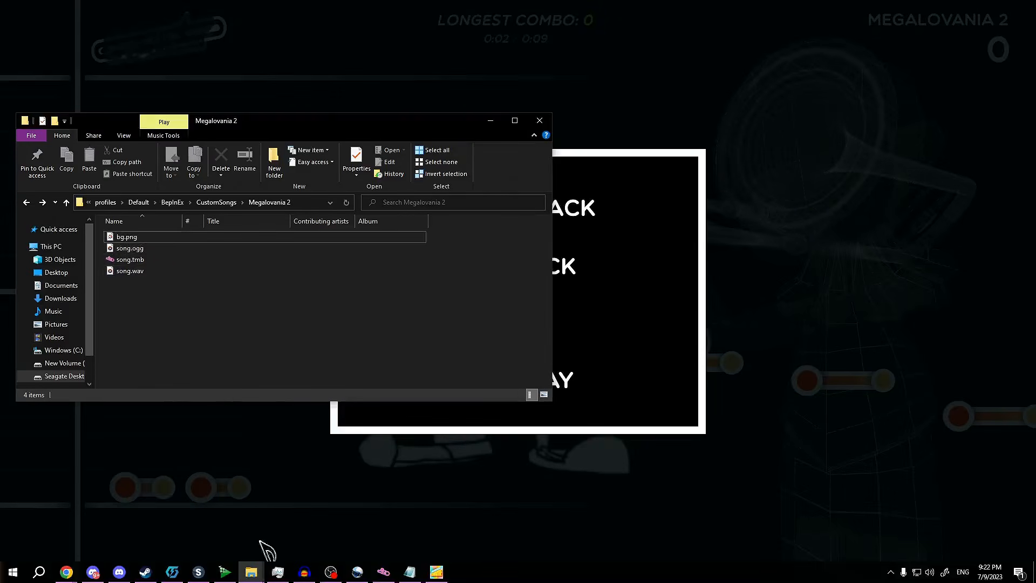
# - Move the Sir Pelo Mogolovonio MP4 video from the Not Important folder up into the tmp folder and open tmp
pyautogui.moveTo(256, 570)
pyautogui.click(196, 534)
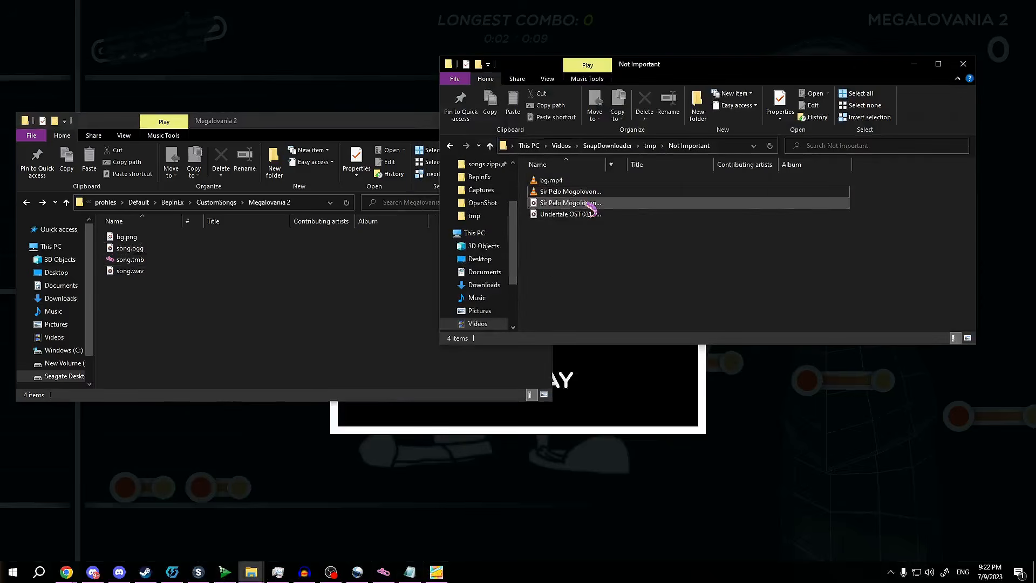
pyautogui.click(590, 205)
pyautogui.press('Up')
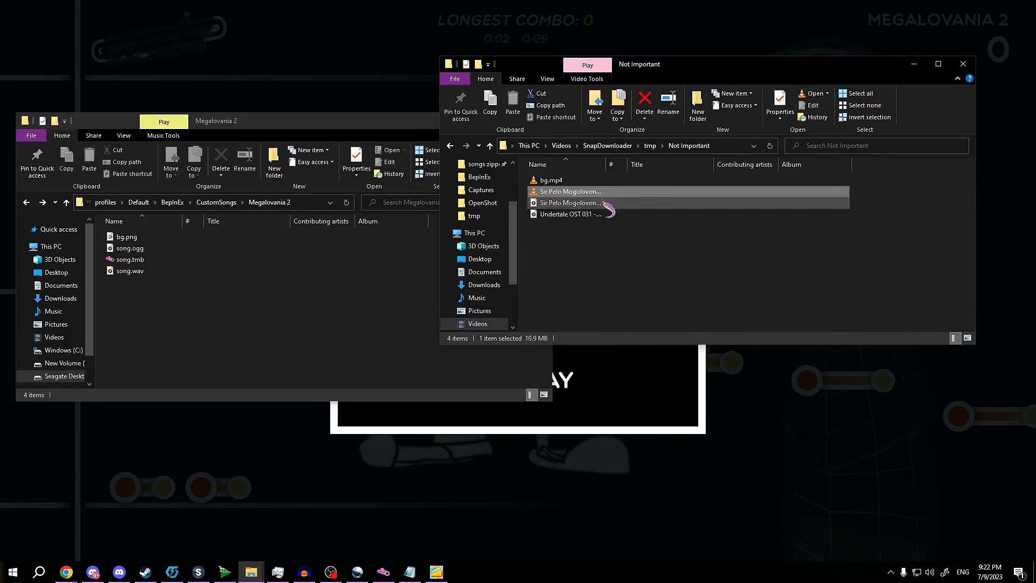
pyautogui.moveTo(612, 196); pyautogui.dragTo(653, 153)
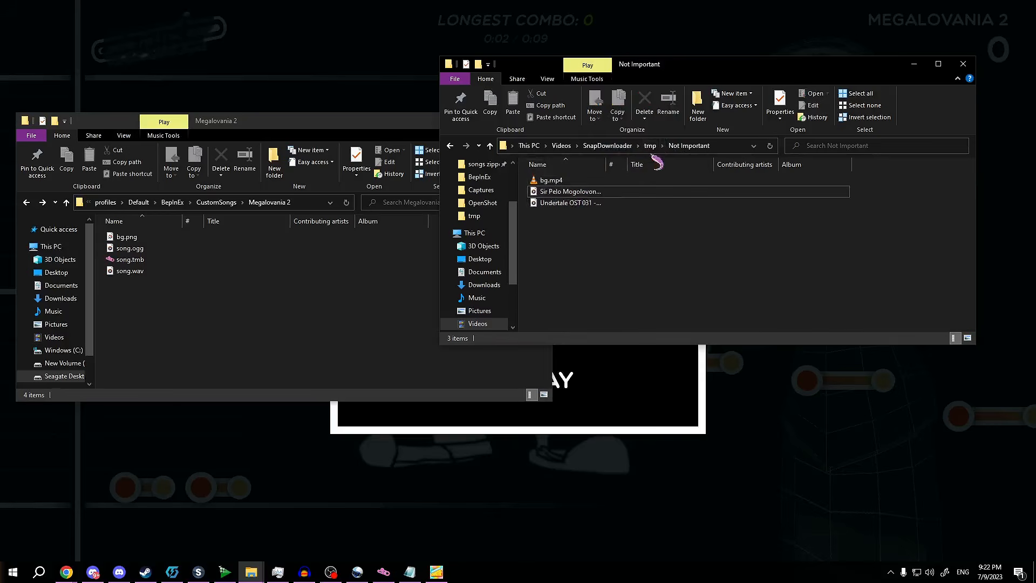
pyautogui.click(650, 146)
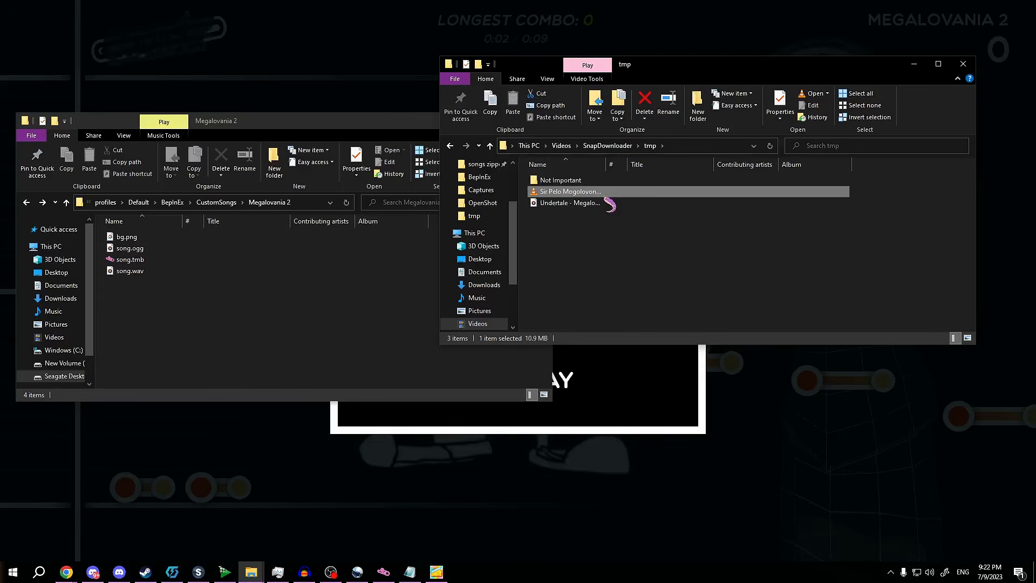
# - Delete bg.png from the Megalovania 2 folder and move the Sir Pelo Mogolovonio video there from tmp
pyautogui.press('F2')
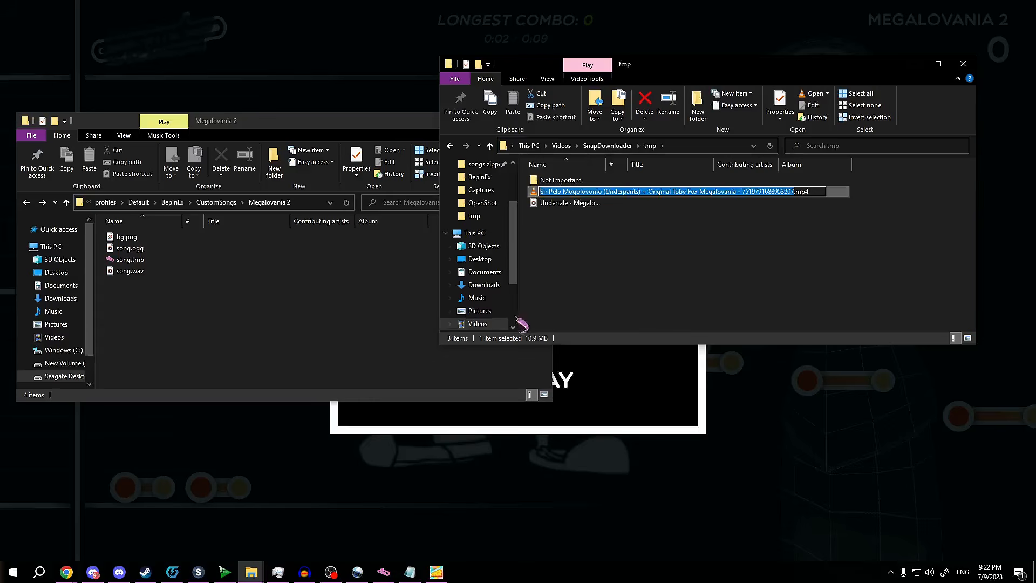
pyautogui.click(599, 299)
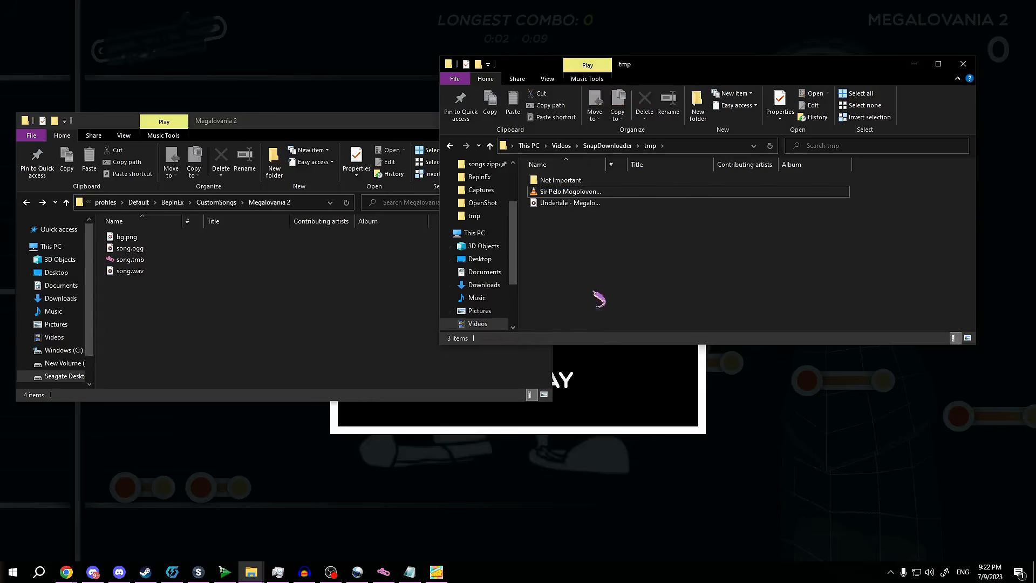
pyautogui.click(562, 195)
pyautogui.click(258, 240)
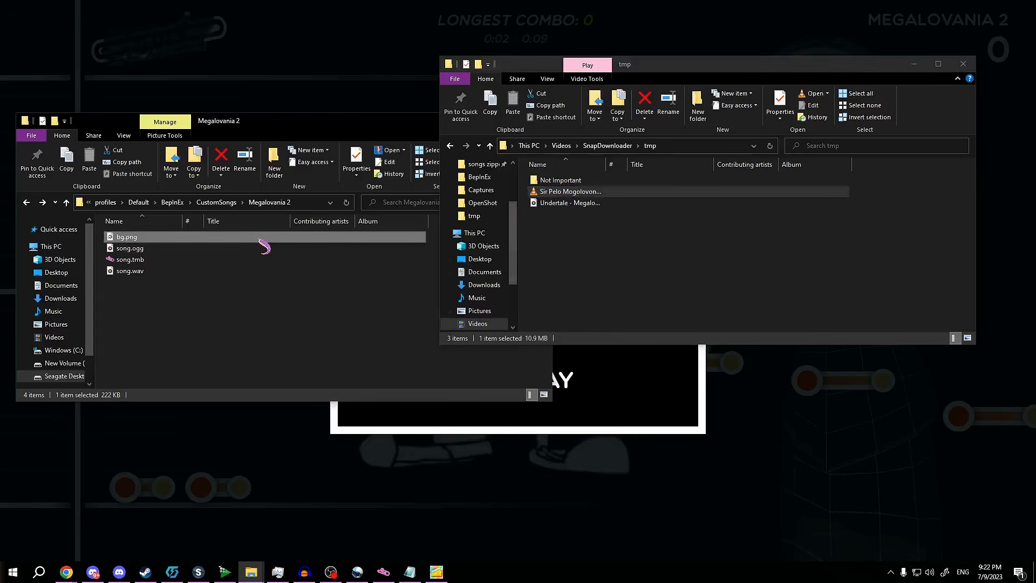
pyautogui.press('Delete')
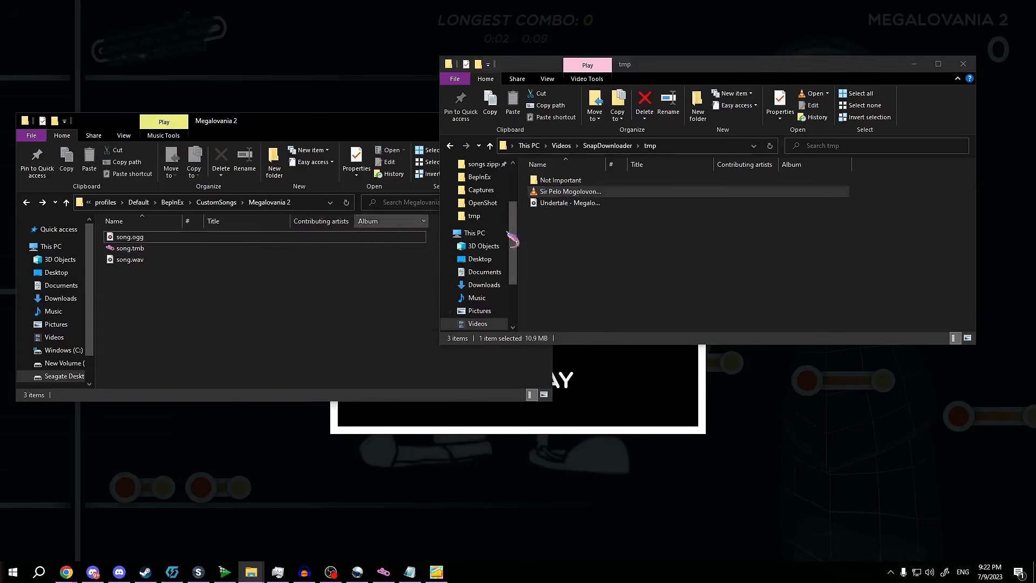
pyautogui.moveTo(616, 195); pyautogui.dragTo(292, 317)
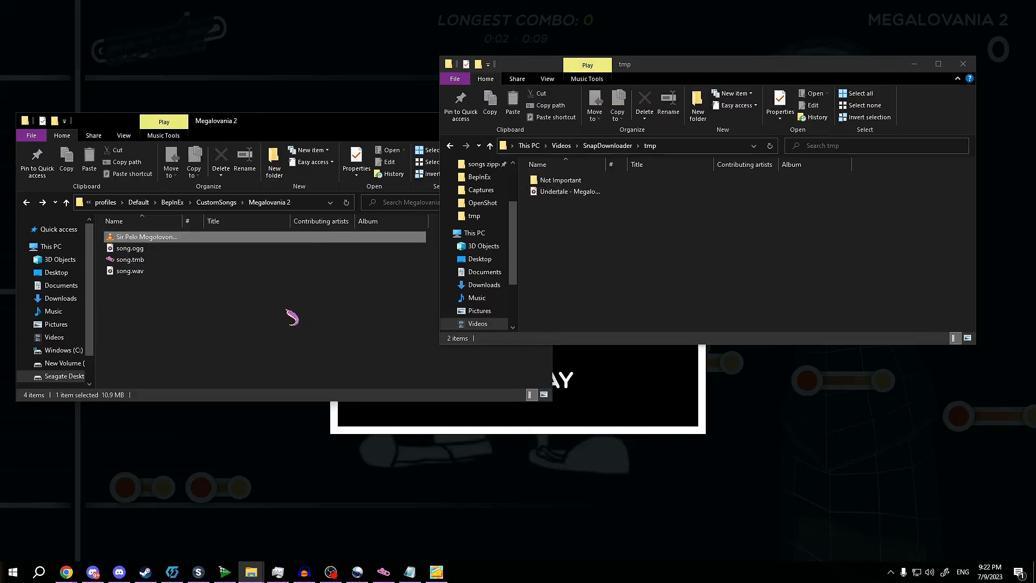
# - Rename the Sir Pelo Mogolovonio video in the Megalovania 2 folder as bg.mp4
pyautogui.rightClick(147, 333)
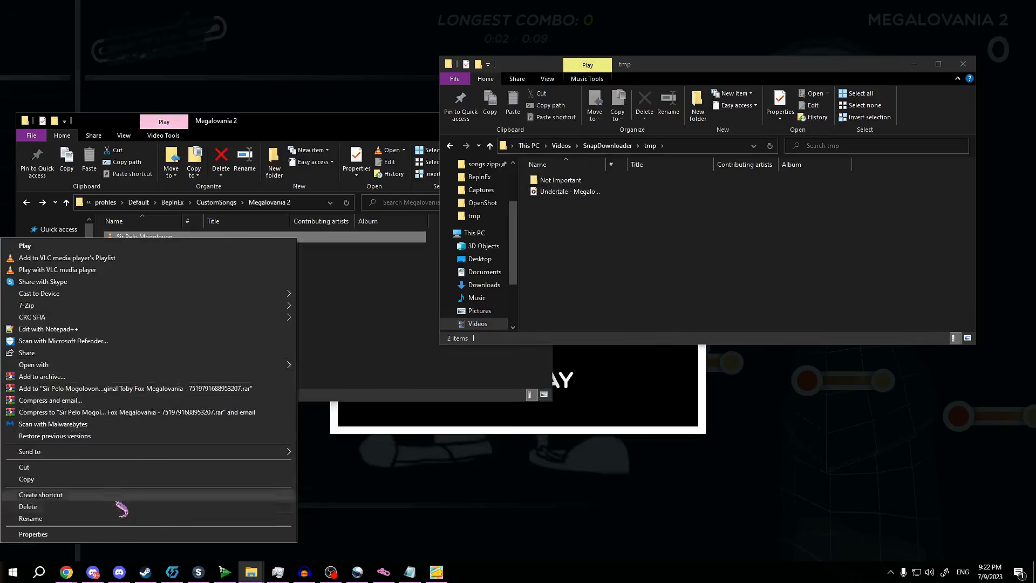
pyautogui.click(120, 522)
pyautogui.write('bg')
pyautogui.press('Return')
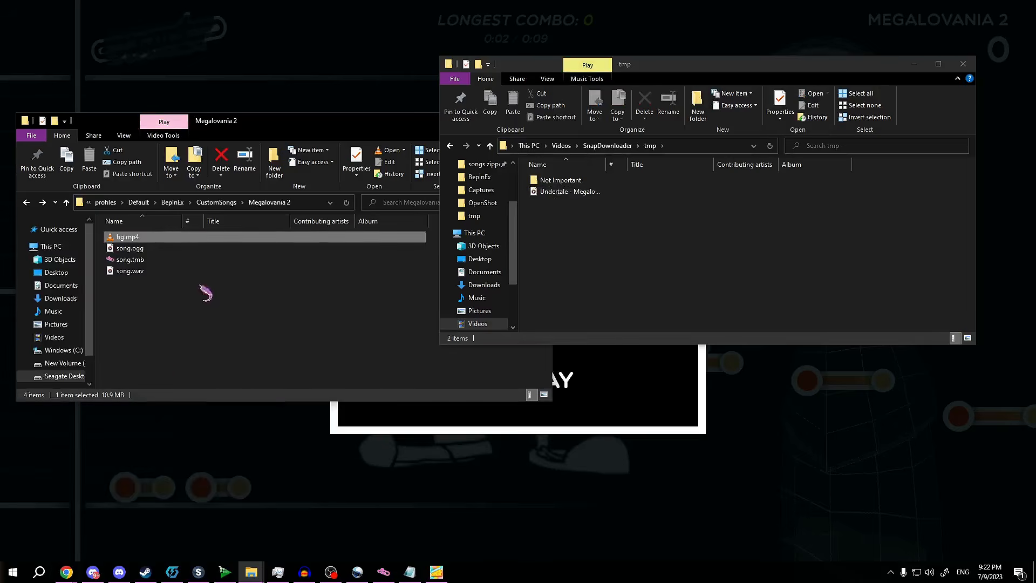
# - Retry Megalovania 2 in Trombone Champ to check the video background, and pause the track
pyautogui.click(203, 296)
pyautogui.click(306, 110)
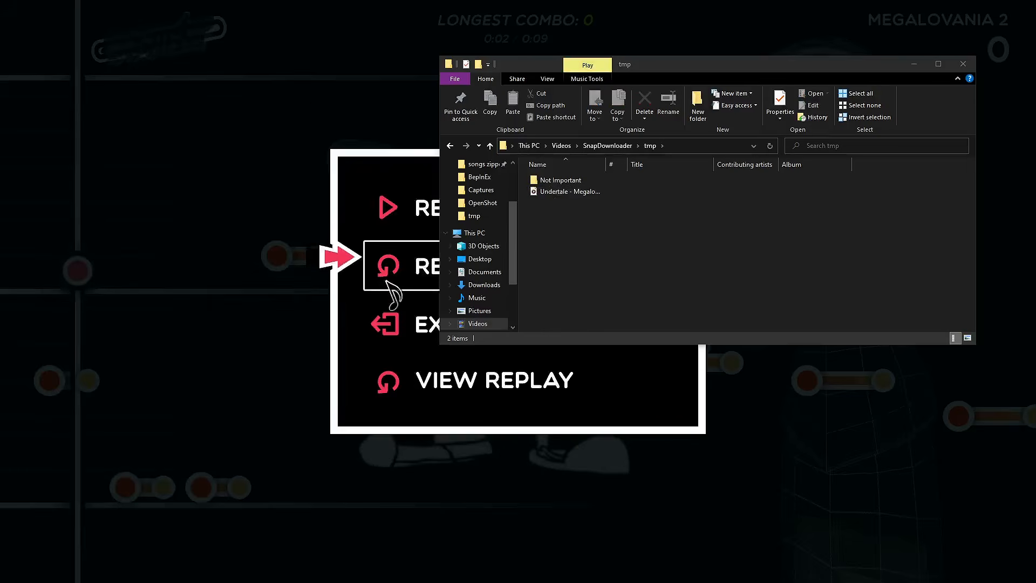
pyautogui.click(594, 254)
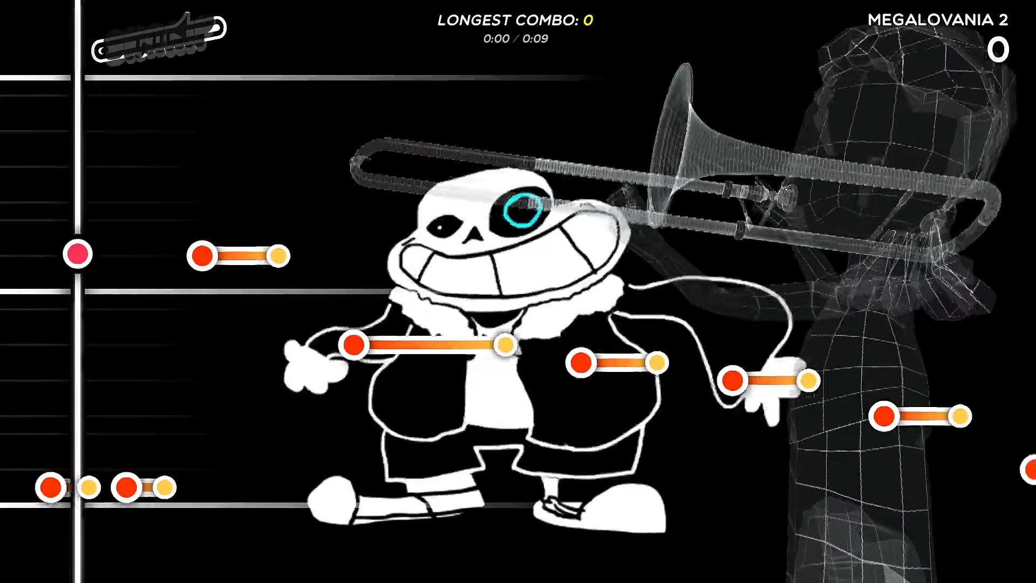
pyautogui.press('Escape')
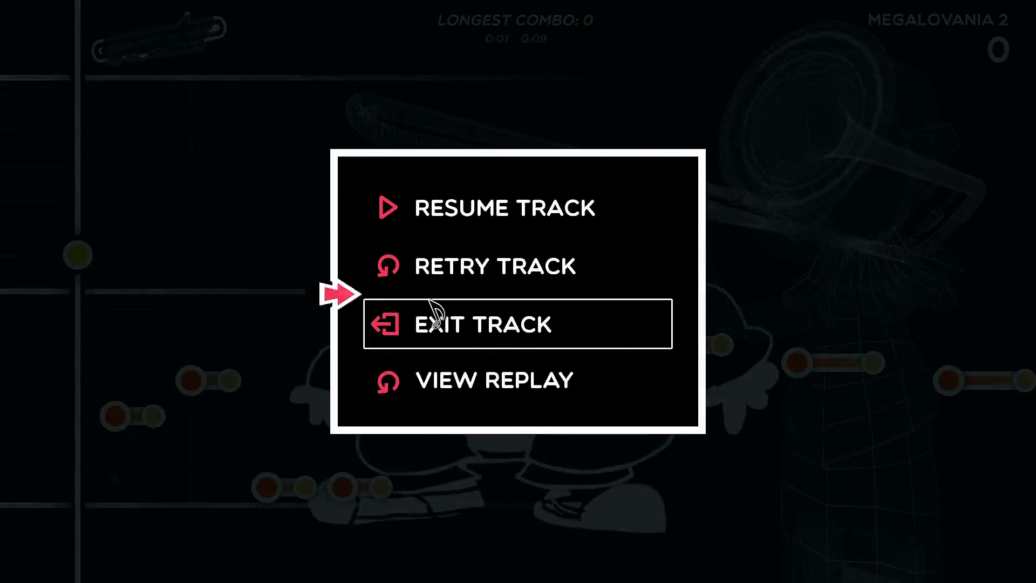
# - Switch to Trombone Charter and bring the Megalovania 2 folder window in front of it
pyautogui.hotkey('alt', 'Tab')
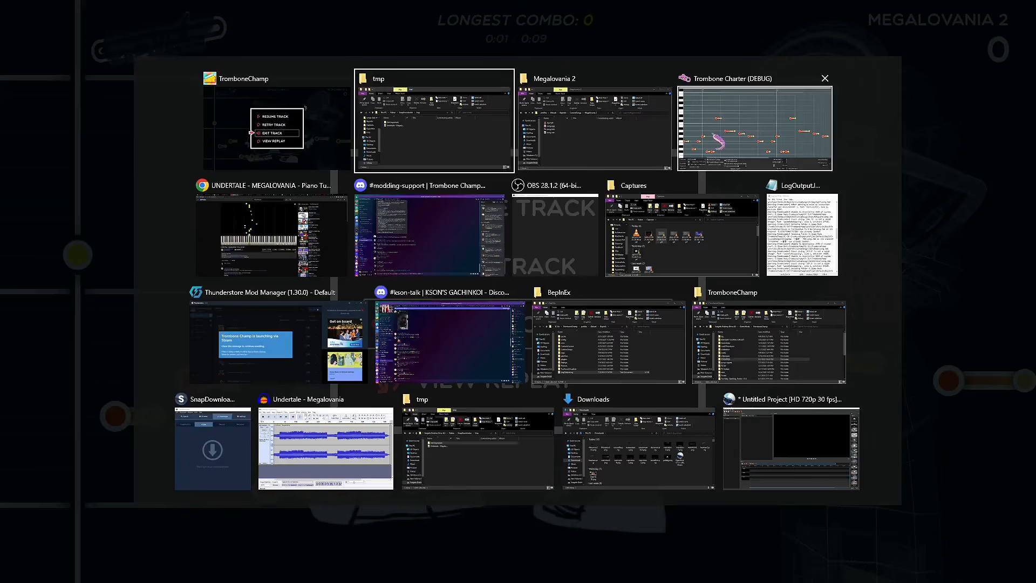
pyautogui.click(707, 144)
pyautogui.hotkey('alt', 'Tab')
pyautogui.hotkey('alt', 'Tab')
pyautogui.hotkey('alt', 'Tab')
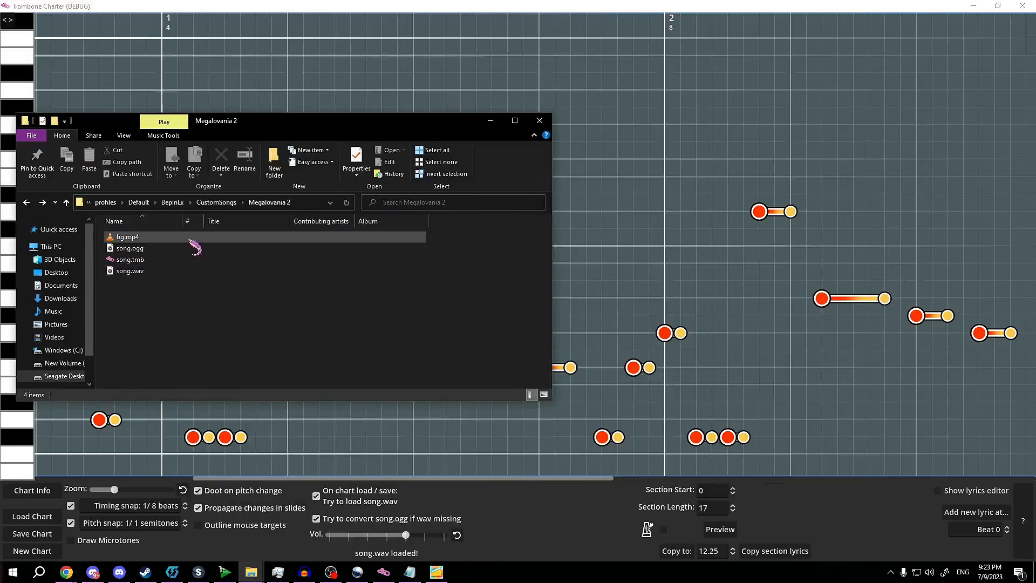
# - Open VidCoder beside the Megalovania 2 folder window and load bg.mp4 from that folder as the source video
pyautogui.click(225, 573)
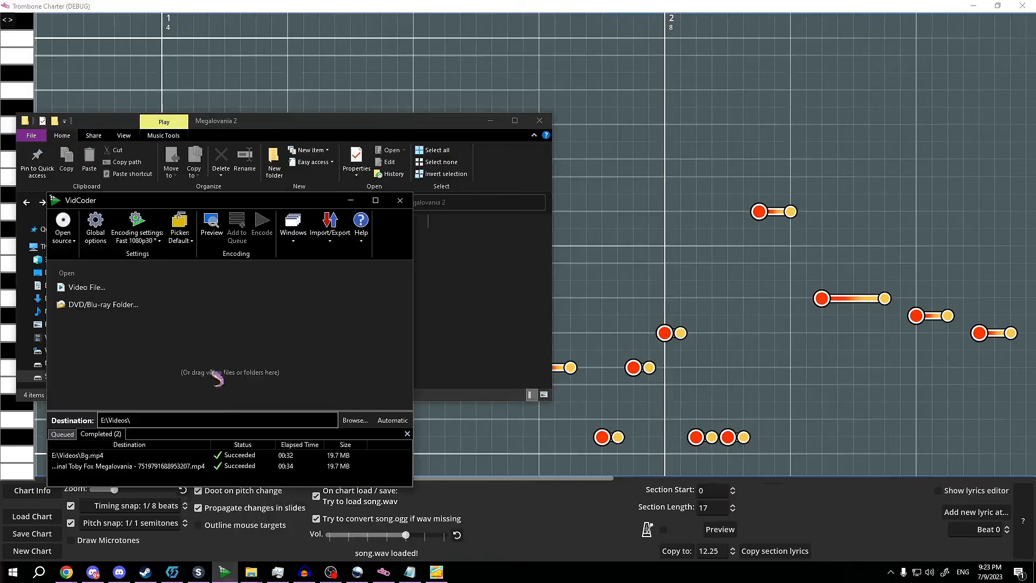
pyautogui.moveTo(225, 206); pyautogui.dragTo(770, 122)
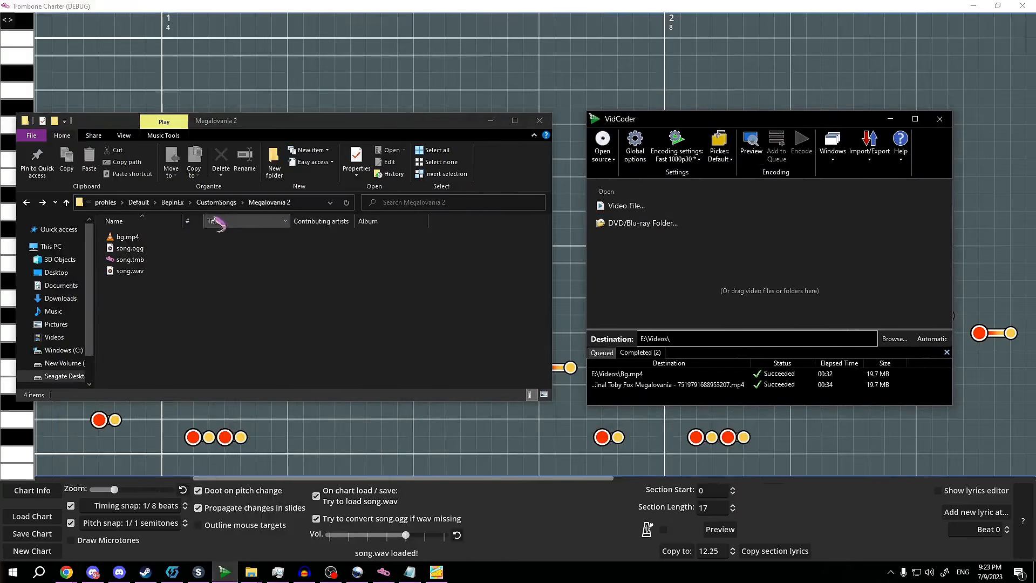
pyautogui.click(211, 238)
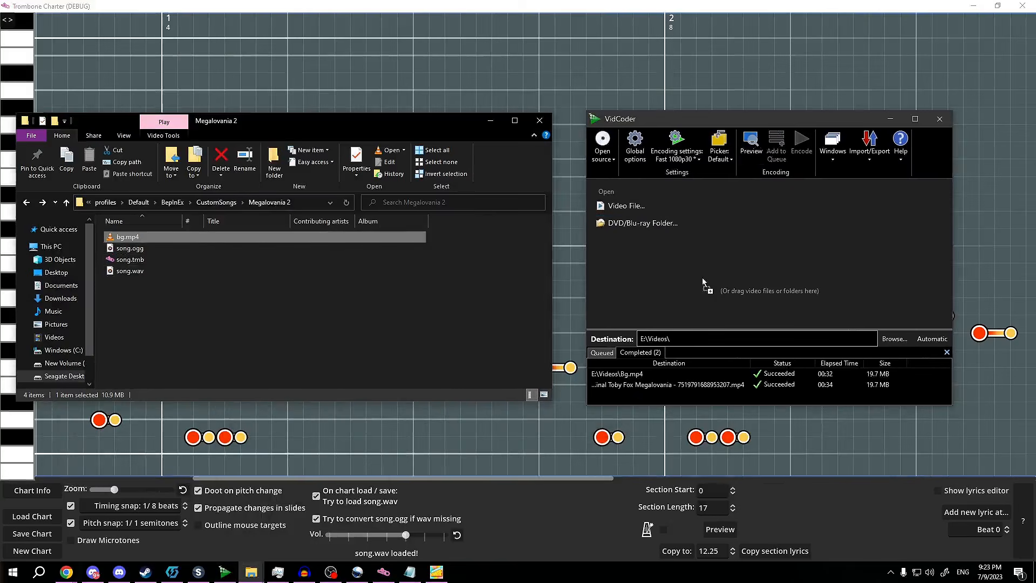
pyautogui.moveTo(704, 283); pyautogui.dragTo(702, 284)
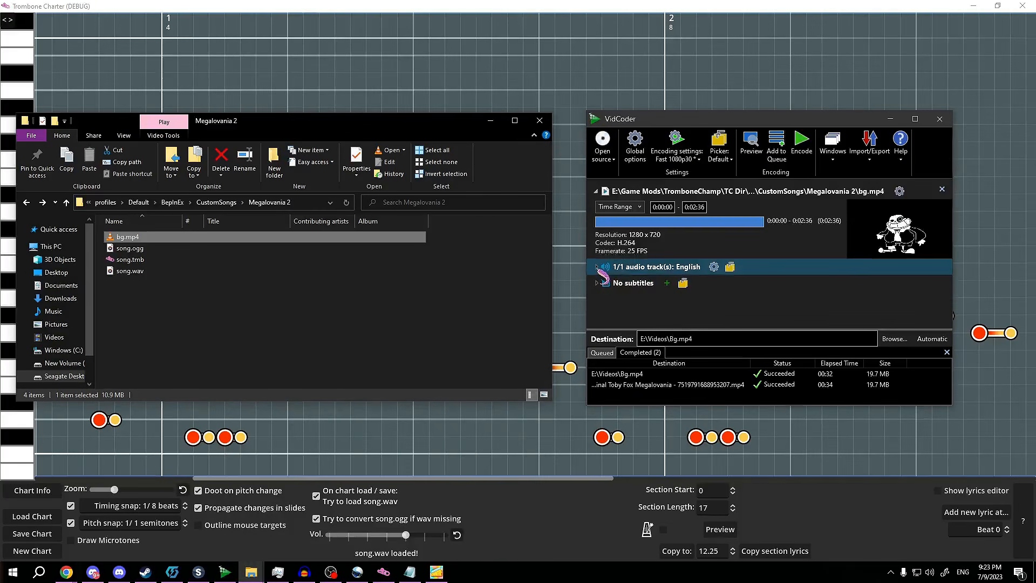
# - Exclude the English audio track from the encode and review the video encoding settings of the Fast 1080p30 preset
pyautogui.click(597, 267)
pyautogui.click(597, 292)
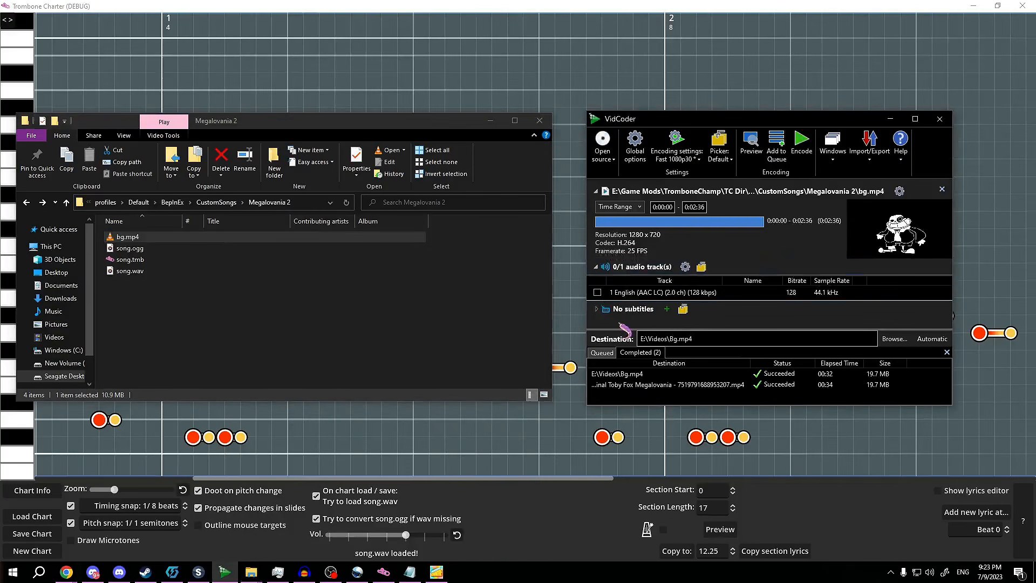
pyautogui.click(676, 142)
pyautogui.moveTo(259, 155); pyautogui.dragTo(476, 196)
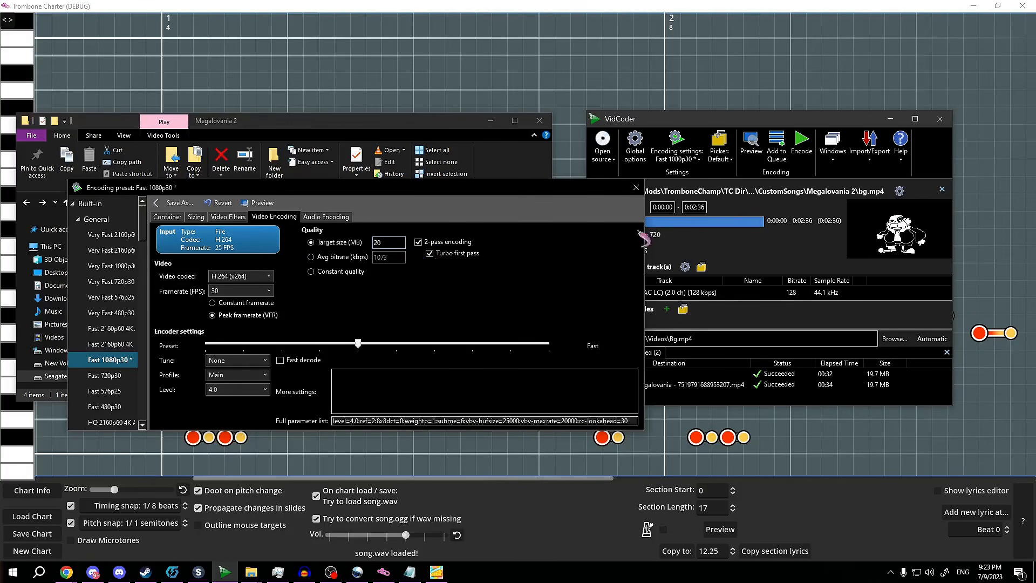
pyautogui.click(636, 188)
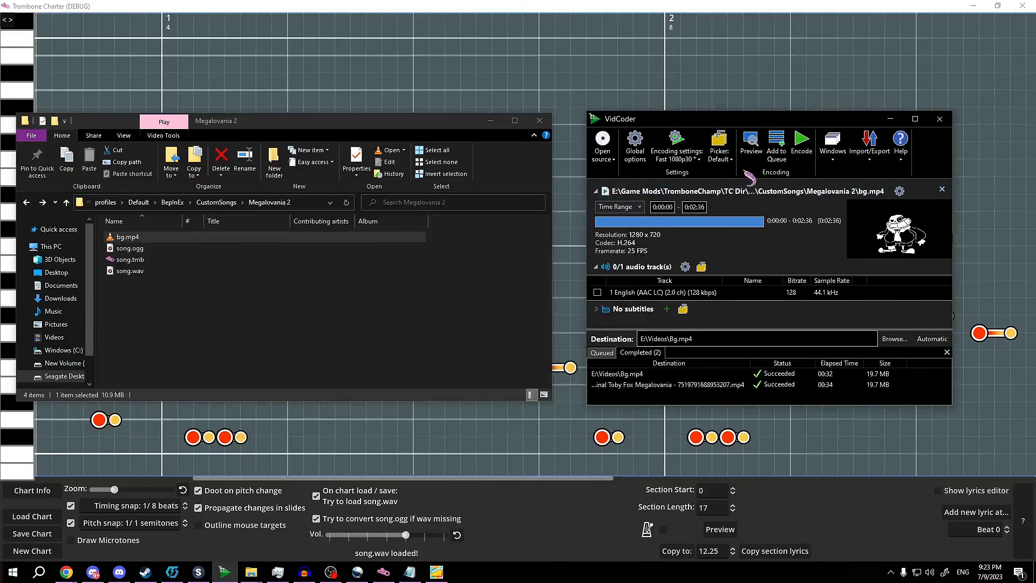
# - Encode the video to E:\Videos\Bg.mp4 and bring up the Videos folder window
pyautogui.click(803, 146)
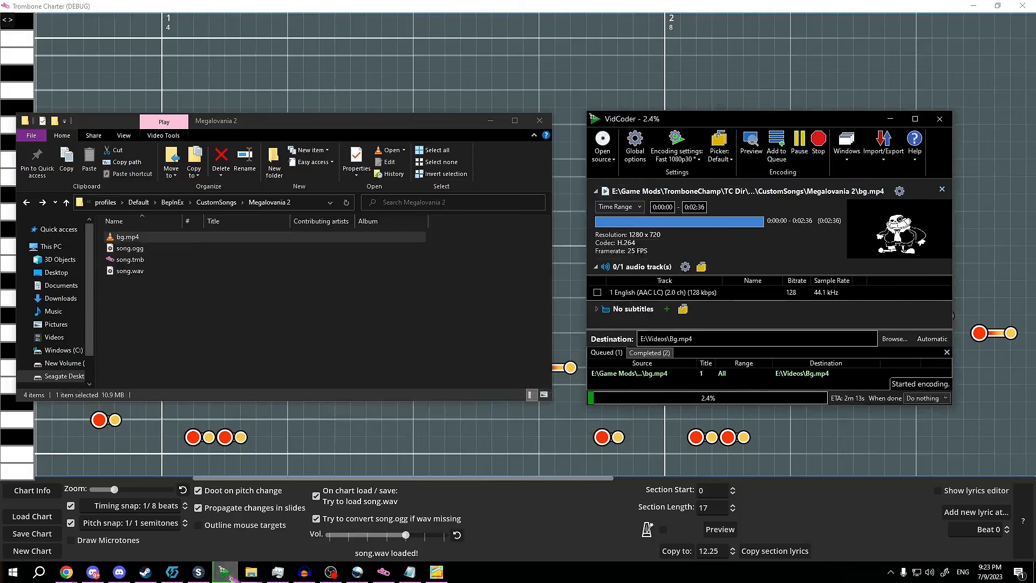
pyautogui.click(251, 573)
pyautogui.click(747, 534)
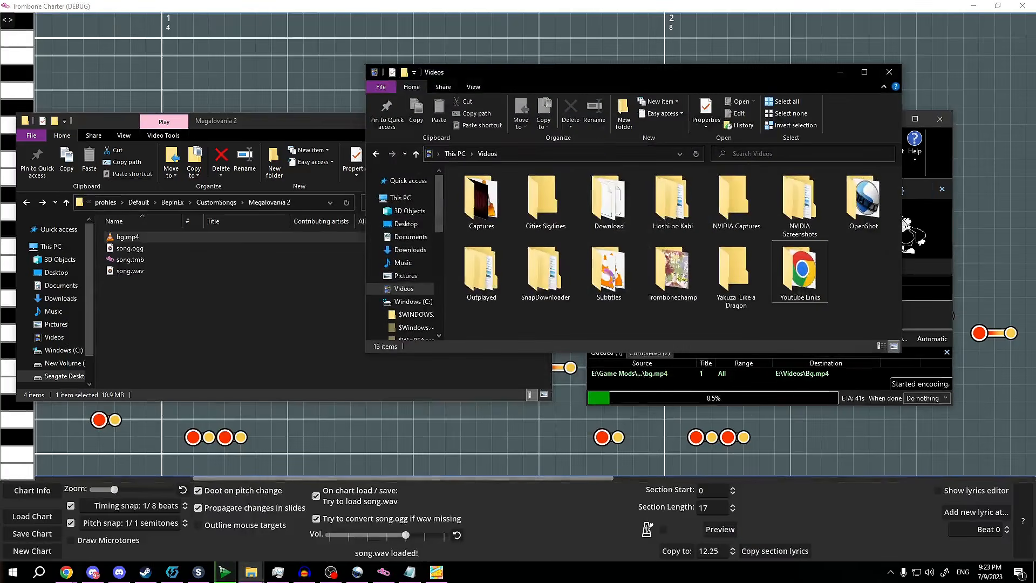
pyautogui.moveTo(612, 79); pyautogui.dragTo(320, 46)
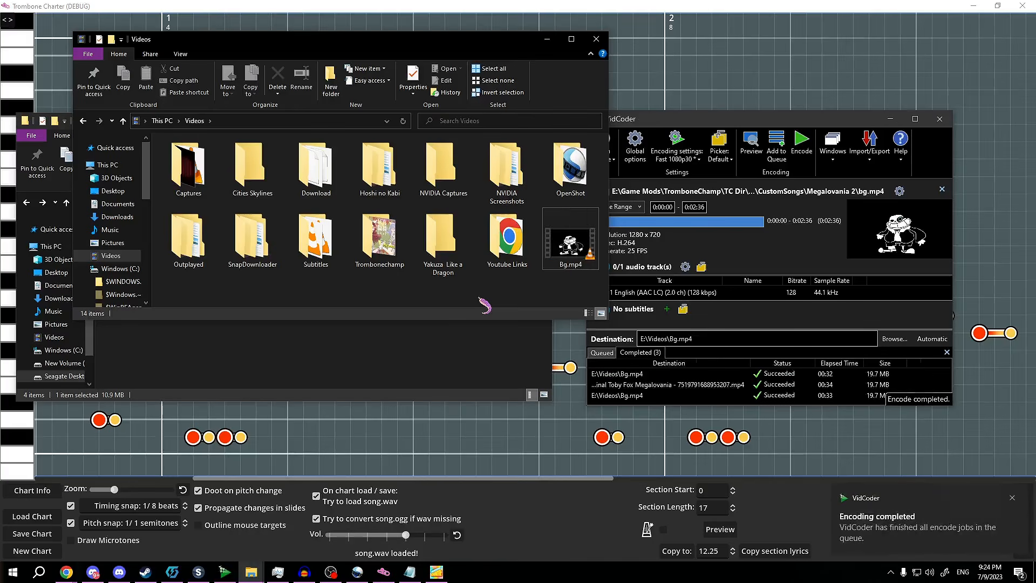
# - Place the Videos window beside the Megalovania 2 window and delete the old bg.mp4 from the Megalovania 2 folder
pyautogui.moveTo(481, 47); pyautogui.dragTo(793, 72)
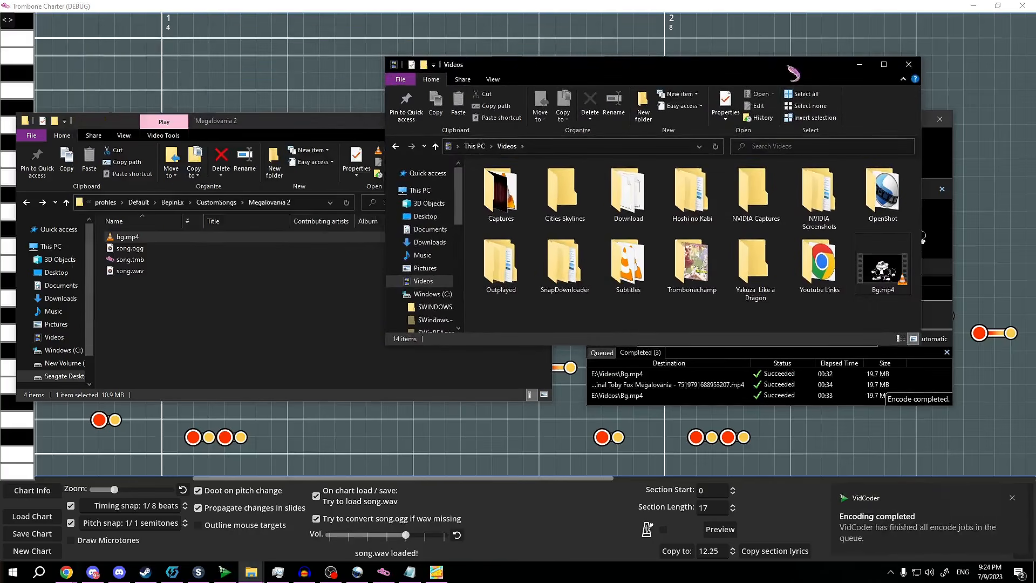
pyautogui.click(227, 237)
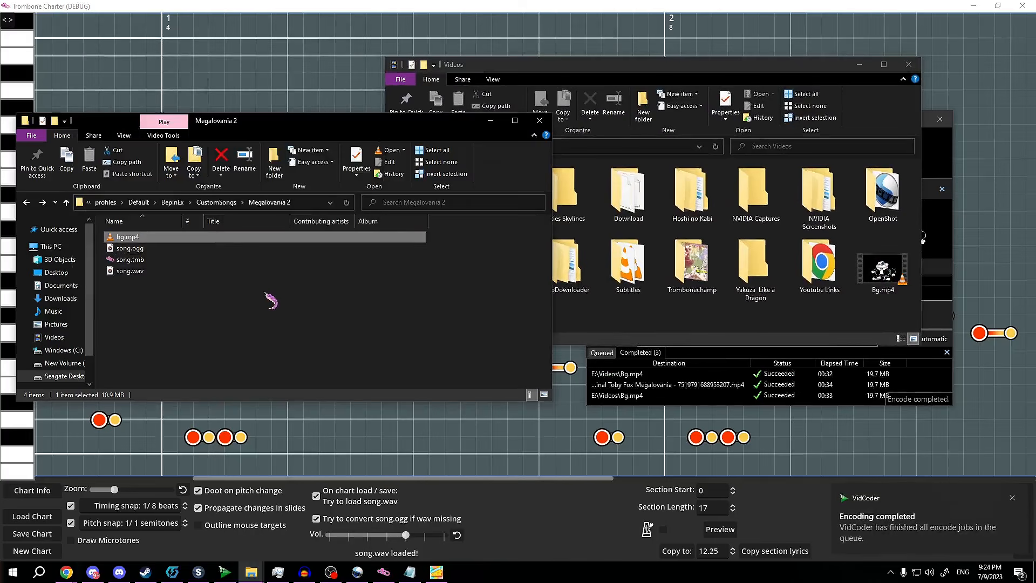
pyautogui.press('Delete')
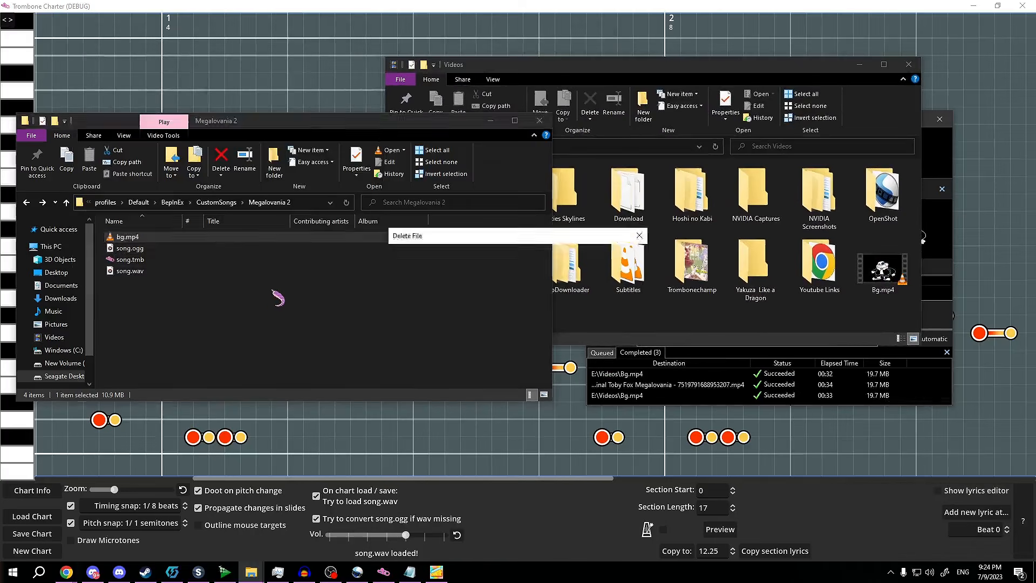
pyautogui.press('Return')
# - Preview the encoded Bg.mp4 in VLC, close the player, and move the file from Videos into the Megalovania 2 folder
pyautogui.click(896, 284)
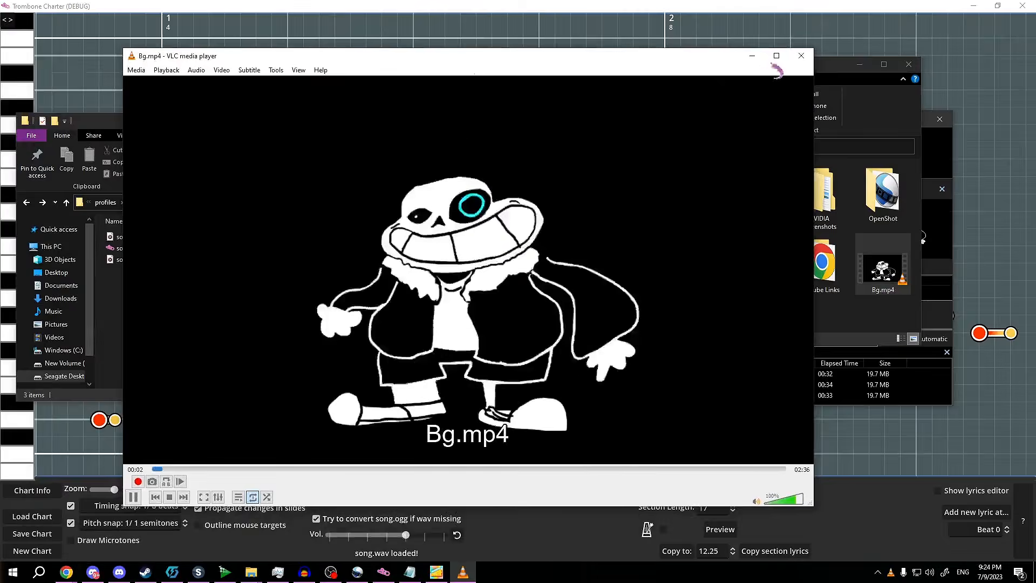
pyautogui.click(802, 56)
pyautogui.moveTo(883, 269); pyautogui.dragTo(174, 301)
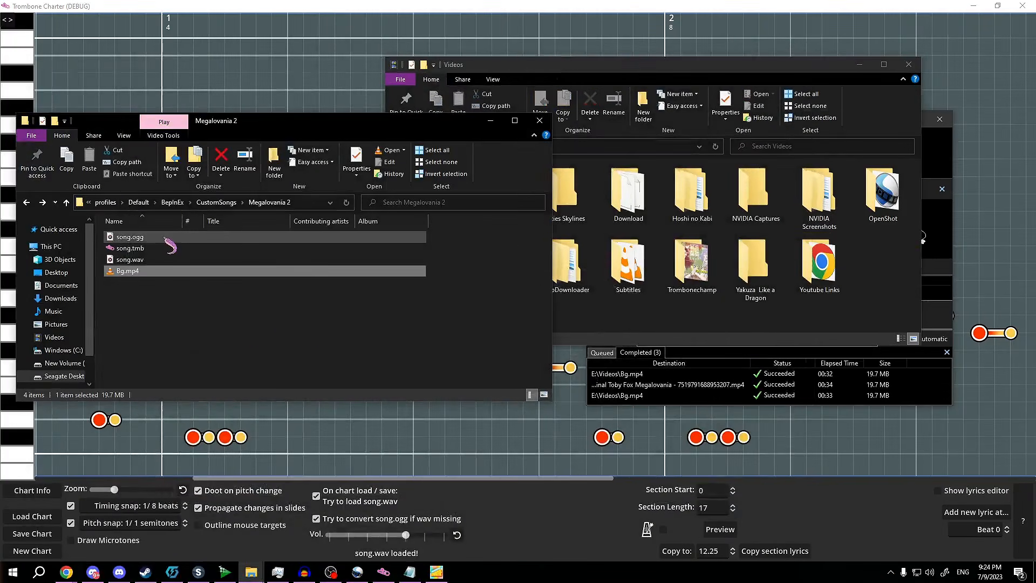
# - Rename Bg.mp4 in the Megalovania 2 folder so that it starts with a lowercase b
pyautogui.rightClick(152, 271)
pyautogui.click(43, 536)
pyautogui.write('b')
pyautogui.press('Return')
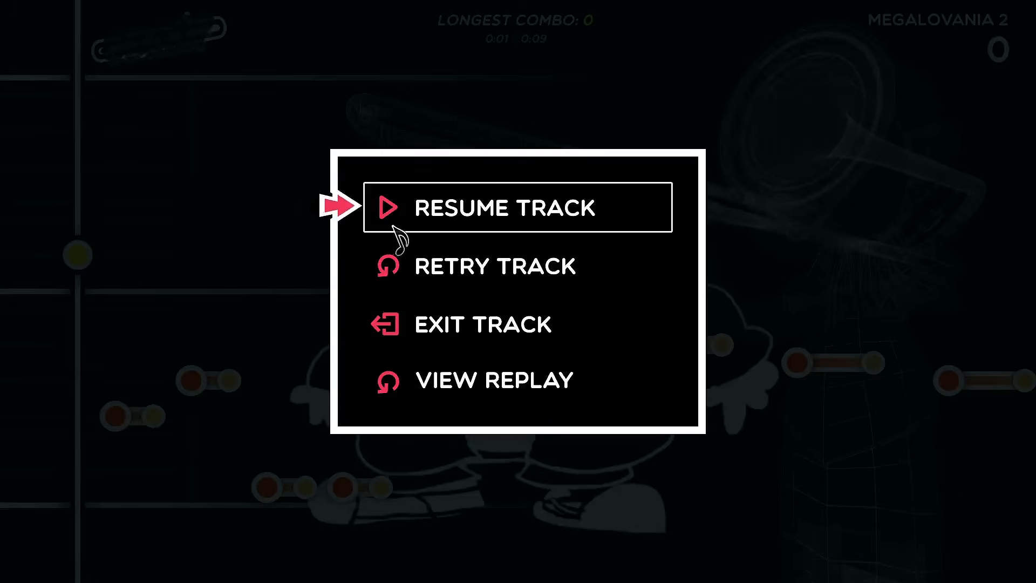
# - Retry Megalovania 2 in Trombone Champ to check the re-encoded video background, pause it, and switch back to Trombone Charter
pyautogui.click(443, 268)
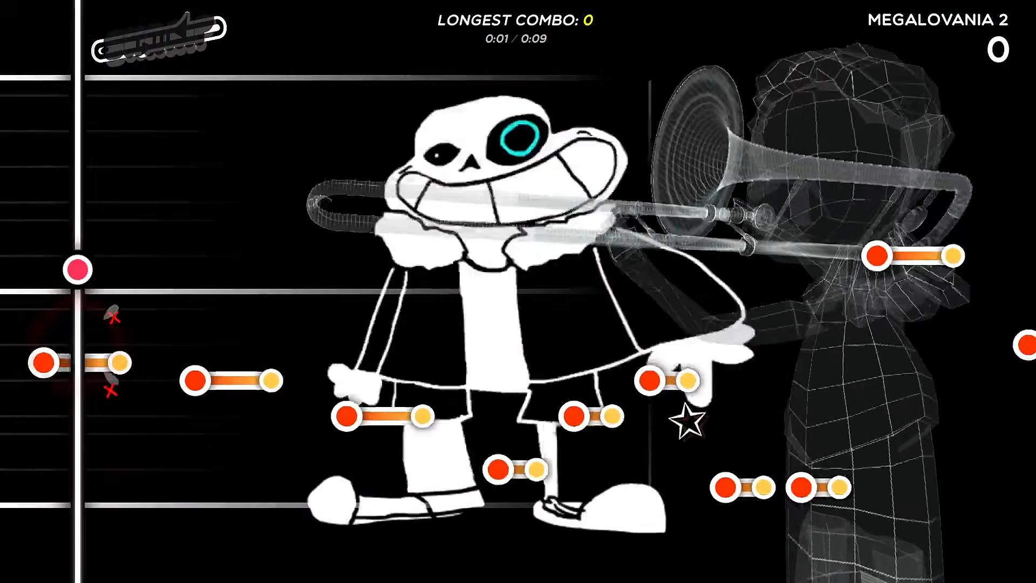
pyautogui.press('Escape')
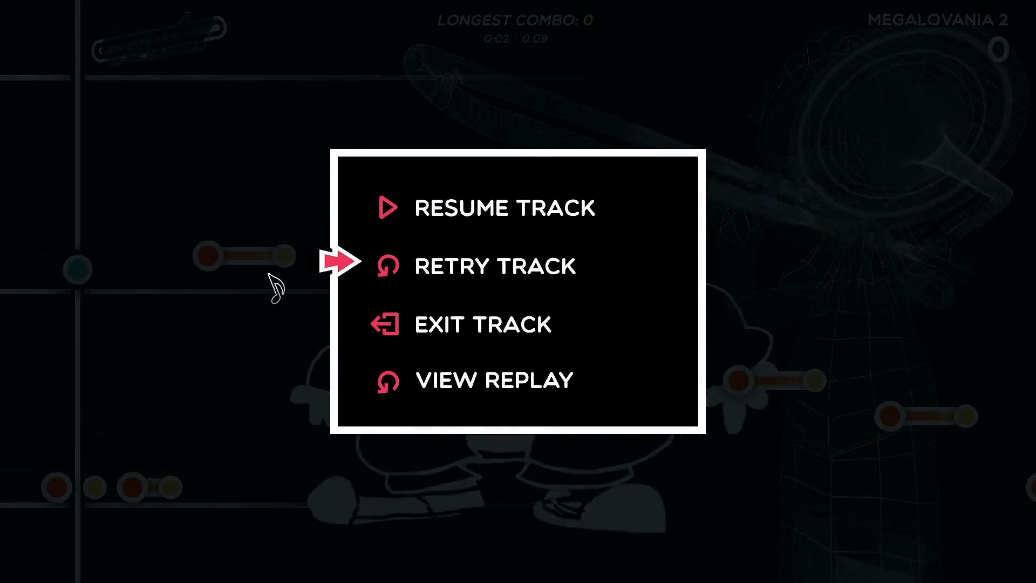
pyautogui.hotkey('alt', 'Tab')
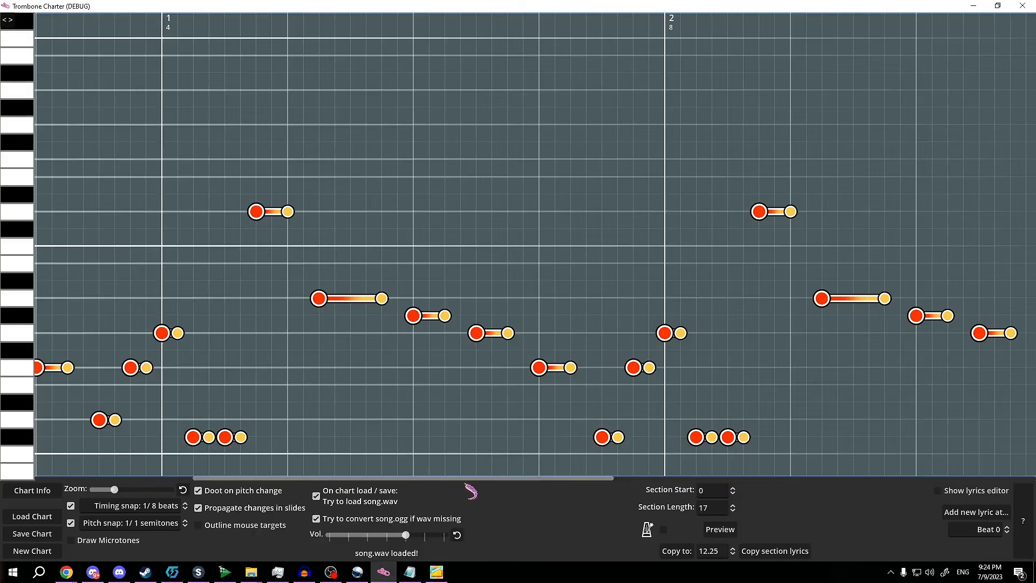
# - Open the chart info and set the starting color of the notes to black
pyautogui.click(56, 491)
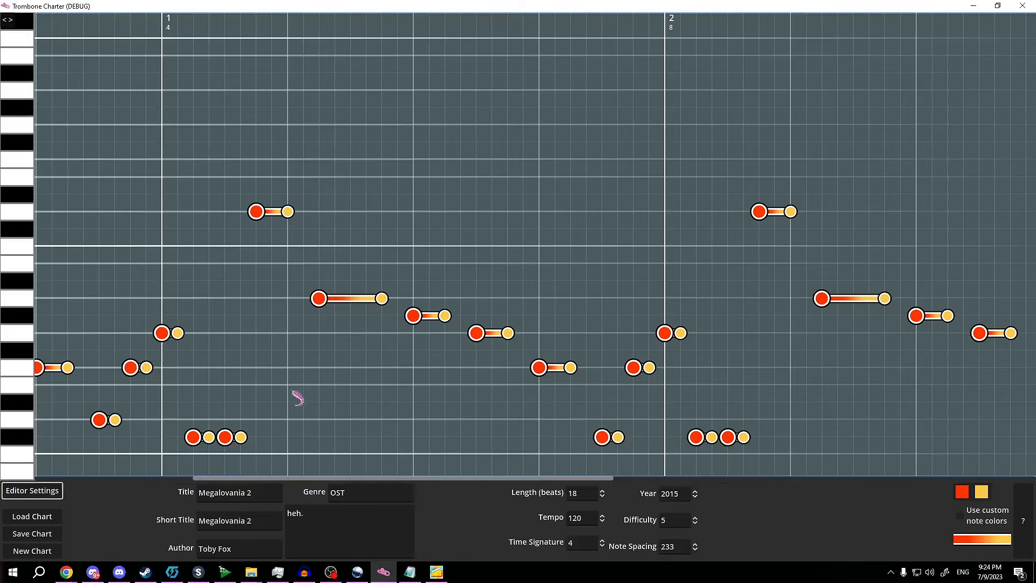
pyautogui.hscroll(2, 307, 383)
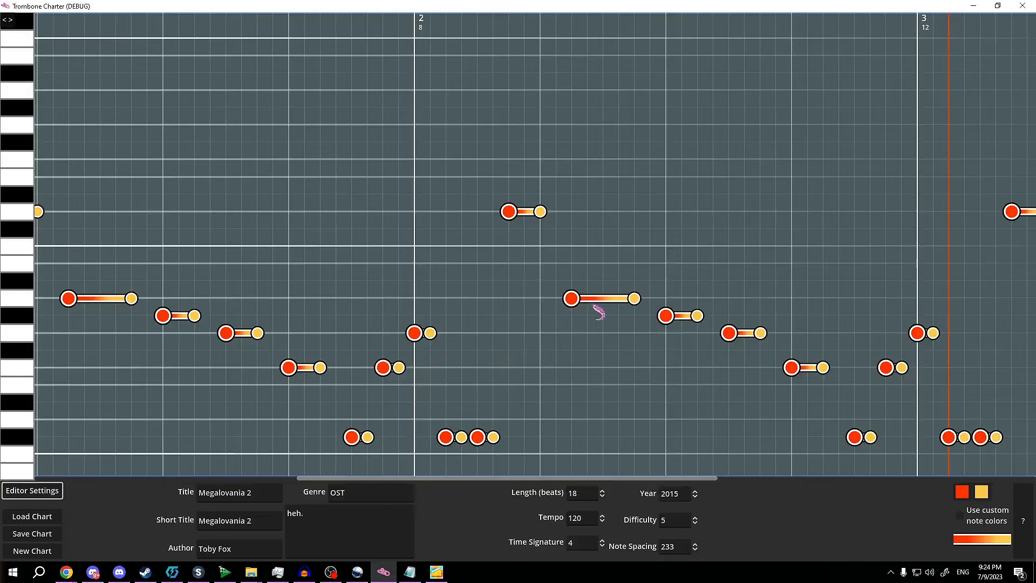
pyautogui.click(570, 303)
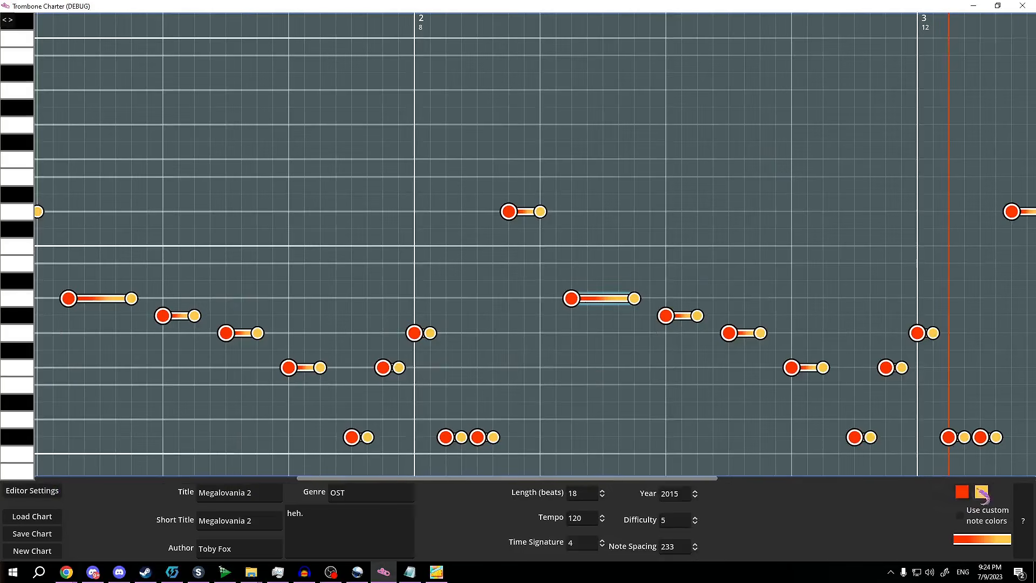
pyautogui.click(962, 492)
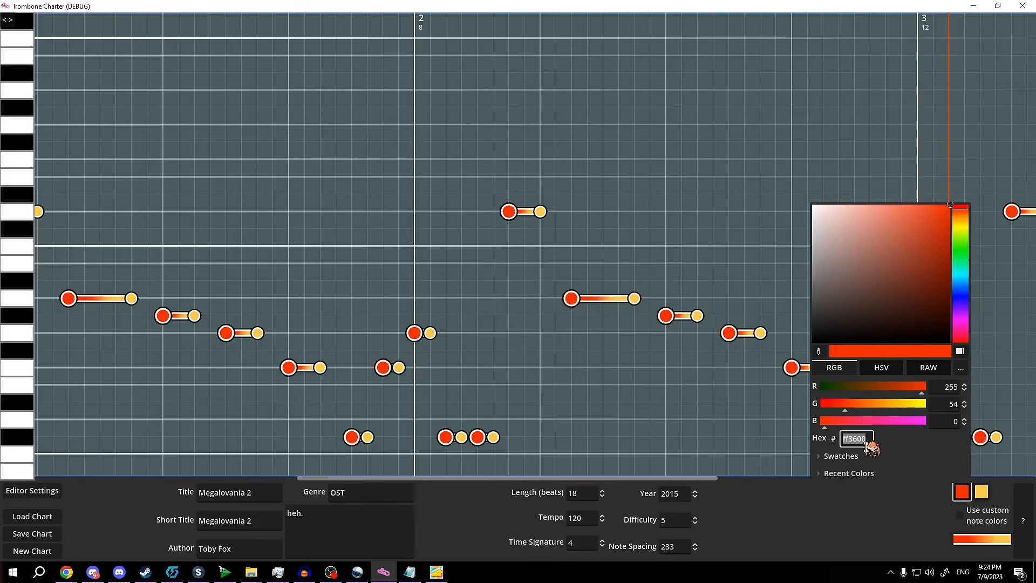
pyautogui.moveTo(961, 249); pyautogui.dragTo(961, 217)
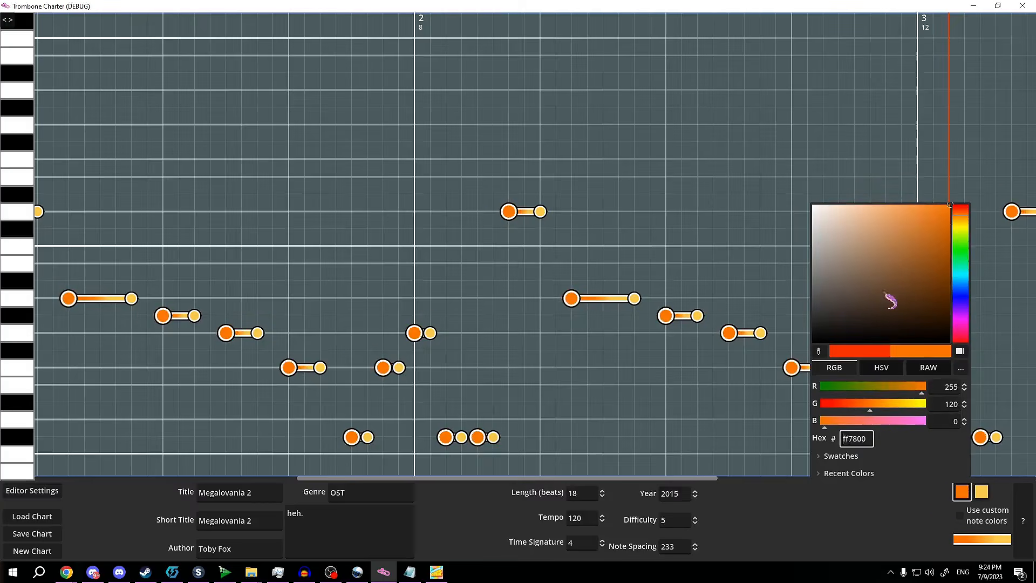
pyautogui.click(890, 369)
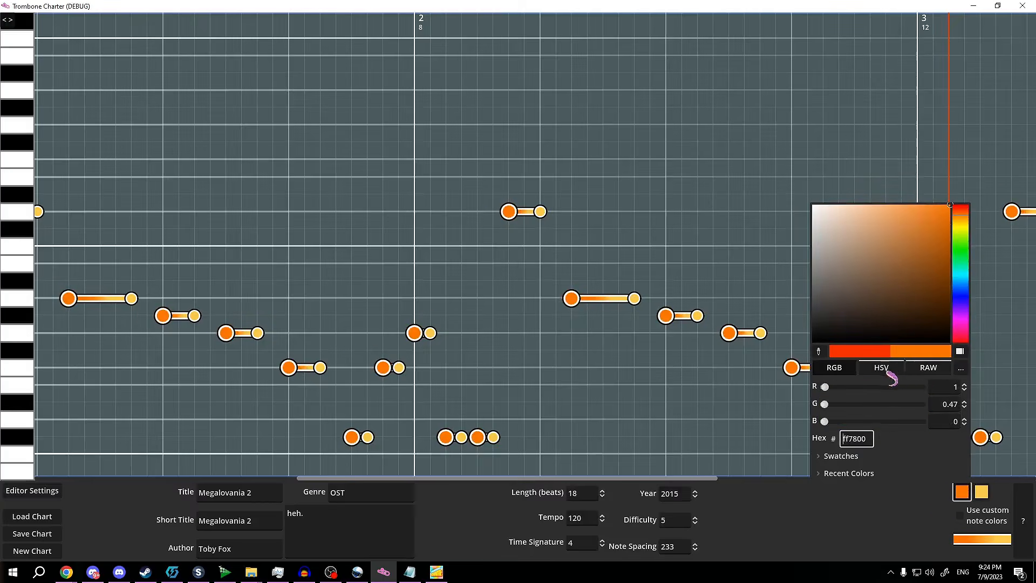
pyautogui.click(840, 370)
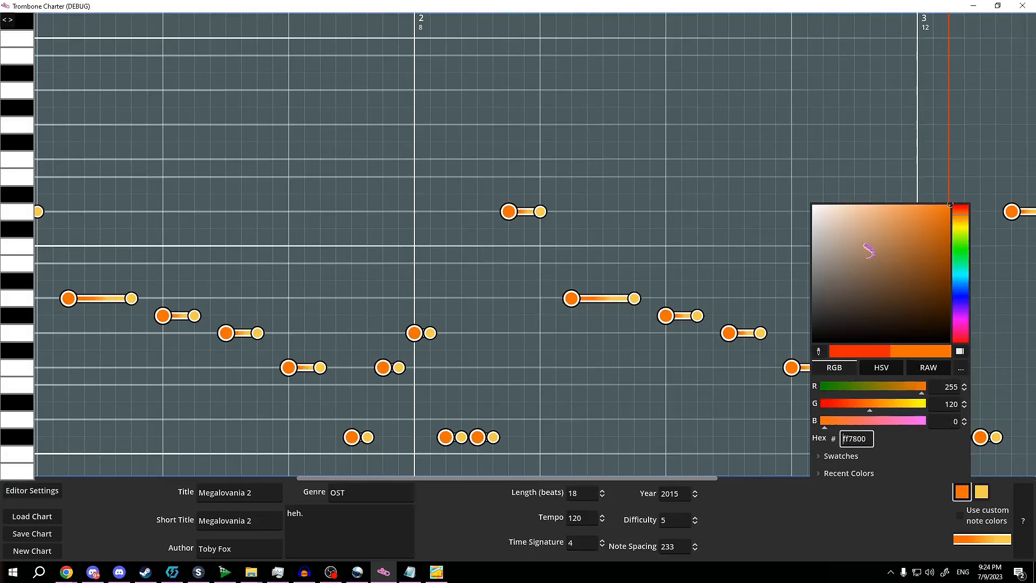
pyautogui.moveTo(869, 251); pyautogui.dragTo(814, 389)
# - Set the ending color of the notes to white and look over the recolored notes along the chart
pyautogui.click(979, 495)
pyautogui.click(979, 495)
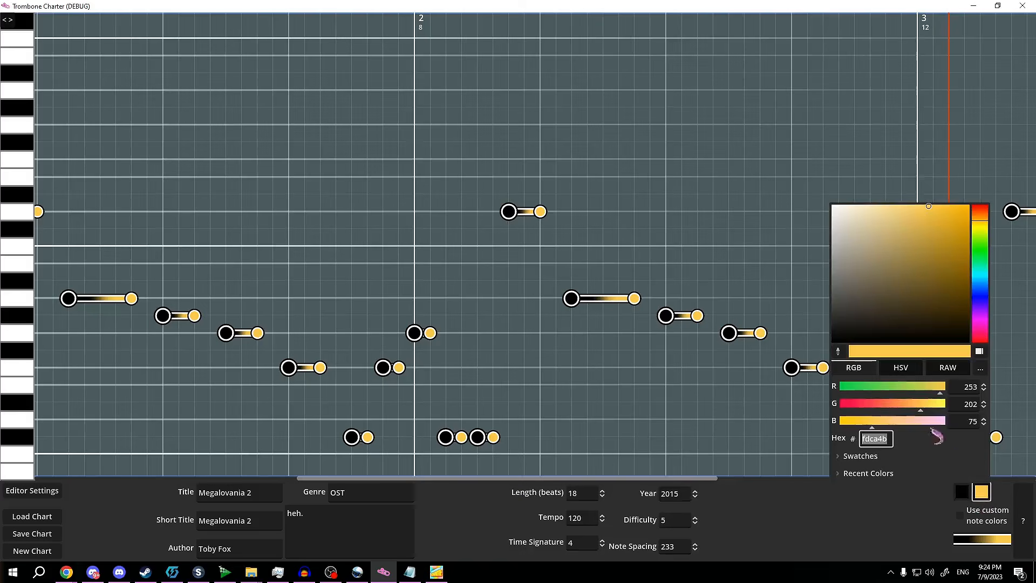
pyautogui.moveTo(898, 292); pyautogui.dragTo(730, 159)
pyautogui.click(847, 521)
pyautogui.scroll(-3, 406, 338)
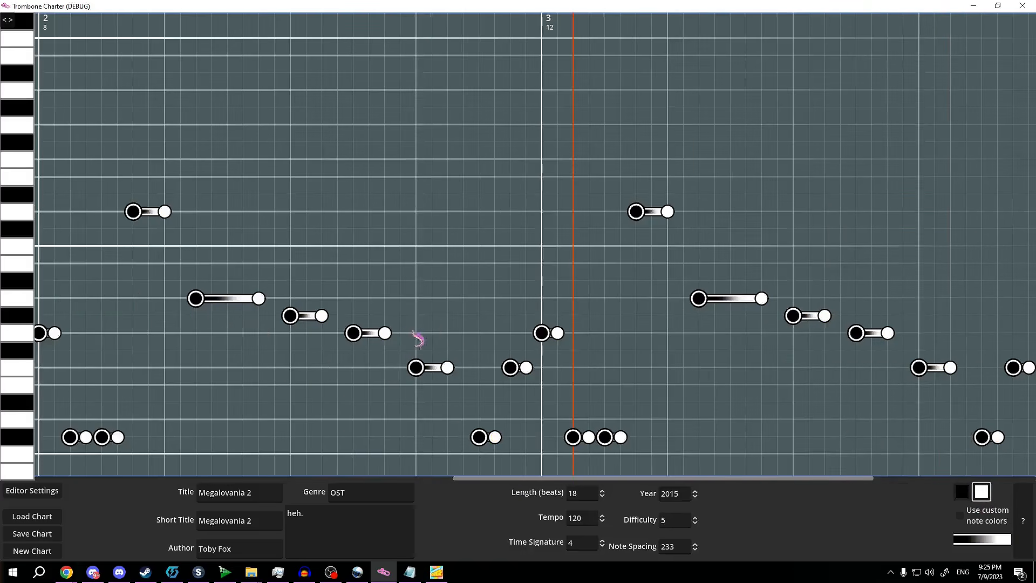
pyautogui.scroll(-3, 554, 390)
pyautogui.scroll(11, 571, 389)
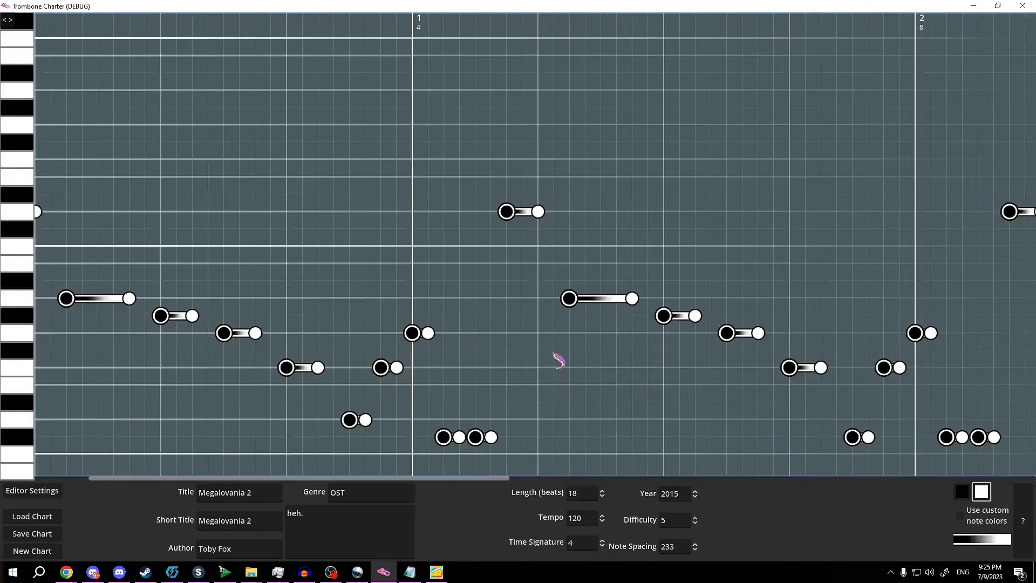
# - Enable custom note colors and save the chart, overwriting song.tmb in the Megalovania 2 folder
pyautogui.click(965, 521)
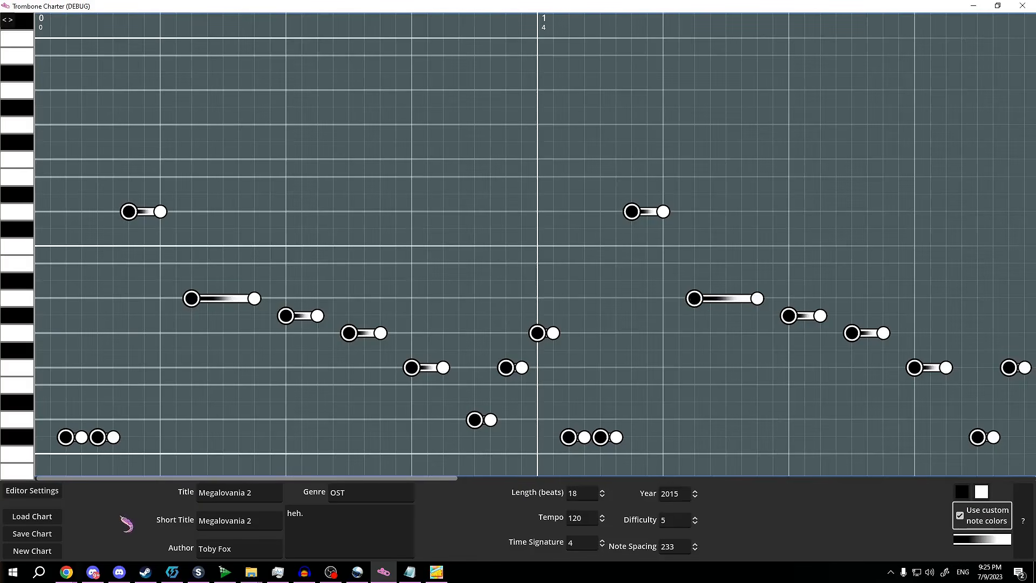
pyautogui.click(46, 535)
pyautogui.click(156, 249)
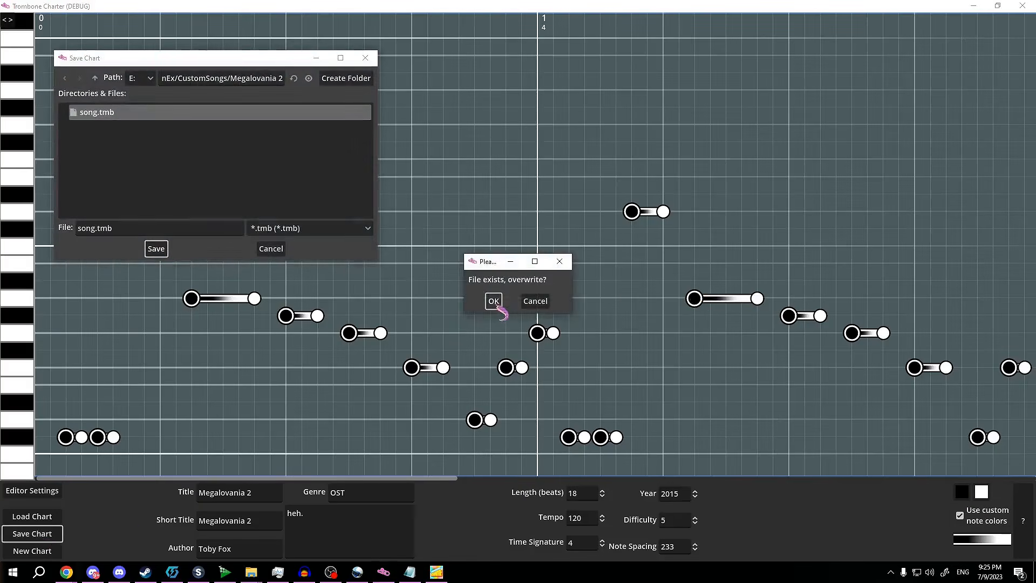
pyautogui.click(494, 302)
# - Retry Megalovania 2 in Trombone Champ to check the custom note colors, and switch back to Trombone Charter
pyautogui.press('space')
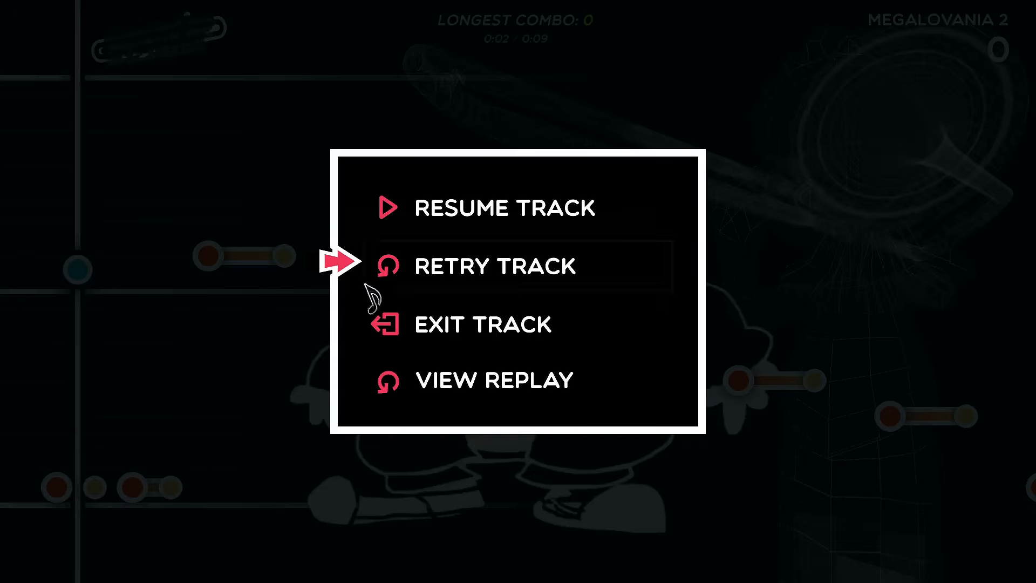
pyautogui.click(466, 264)
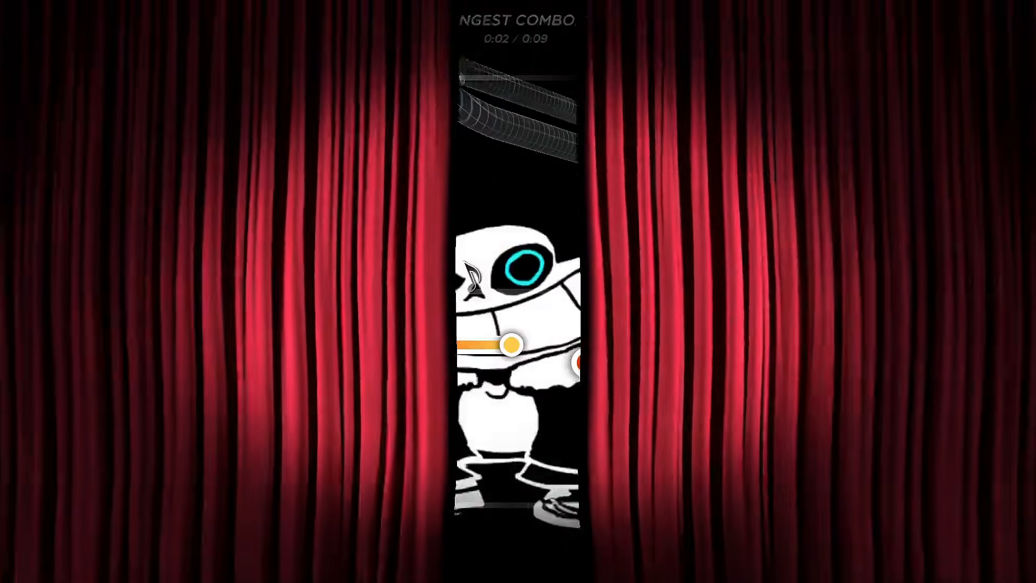
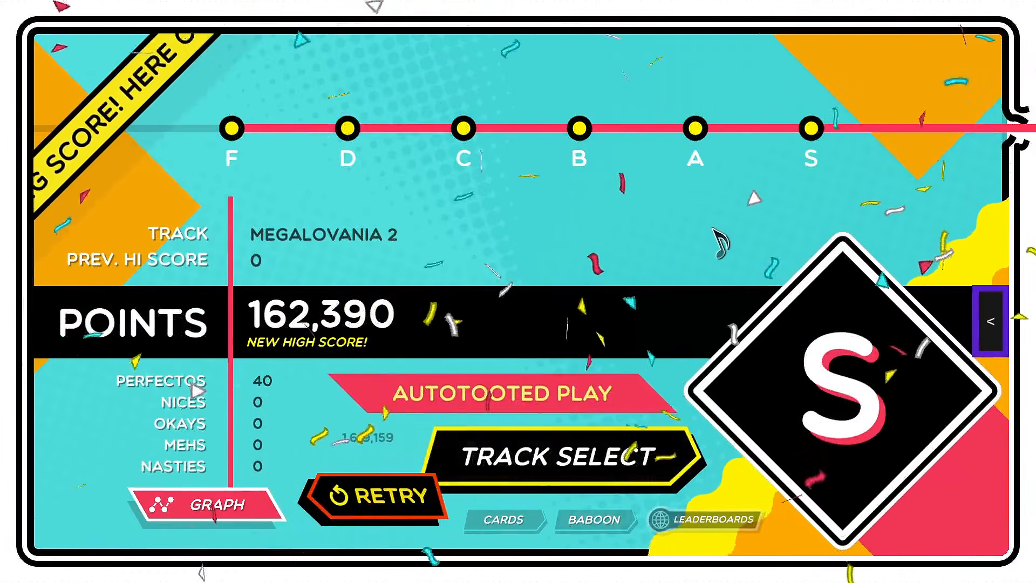
pyautogui.hotkey('alt', 'Tab')
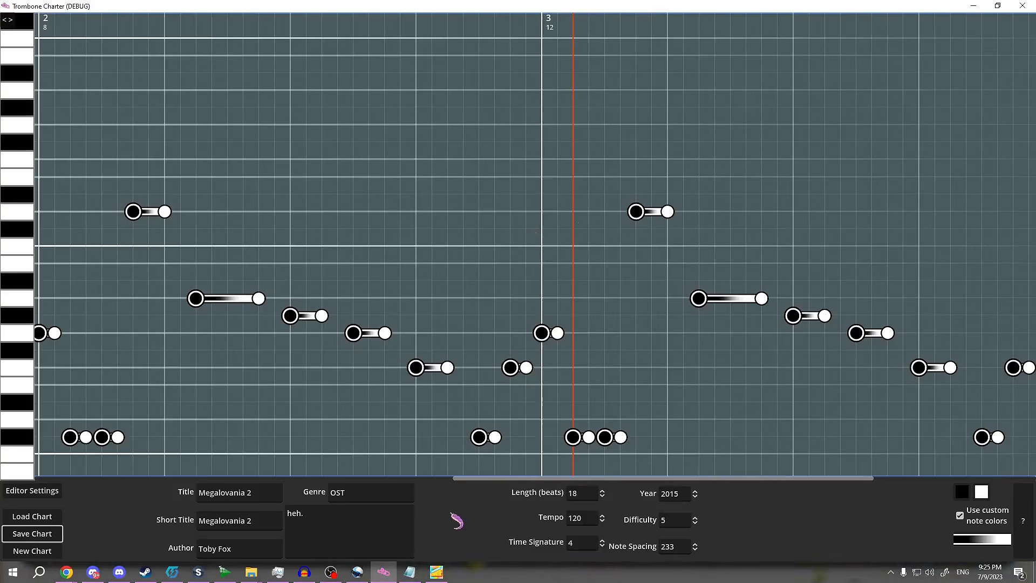
# - Switch to Discord and copy the first example post from the pinned chart-submissions instructions into the channel's message draft
pyautogui.hotkey('alt', 'Tab')
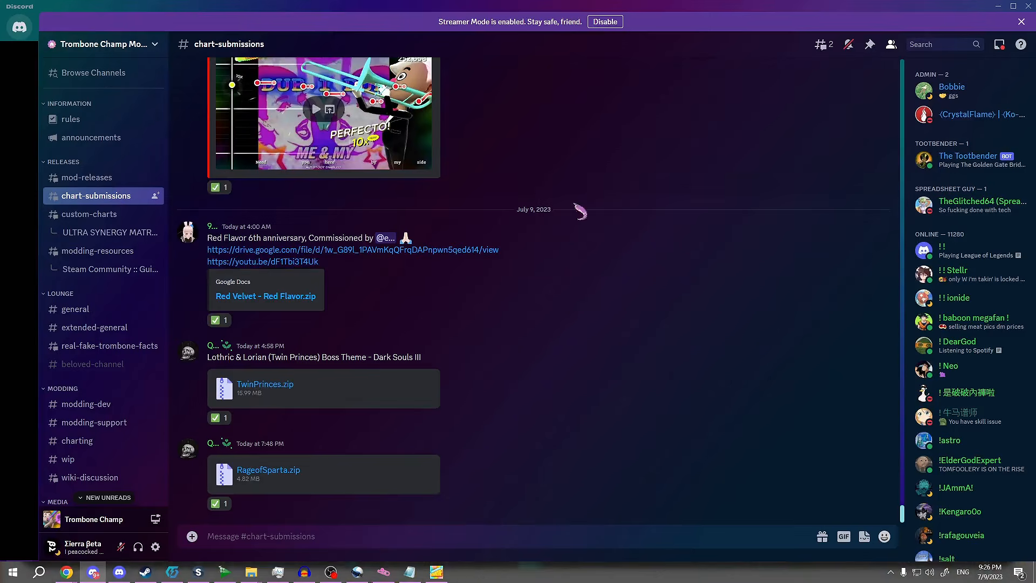
pyautogui.click(869, 46)
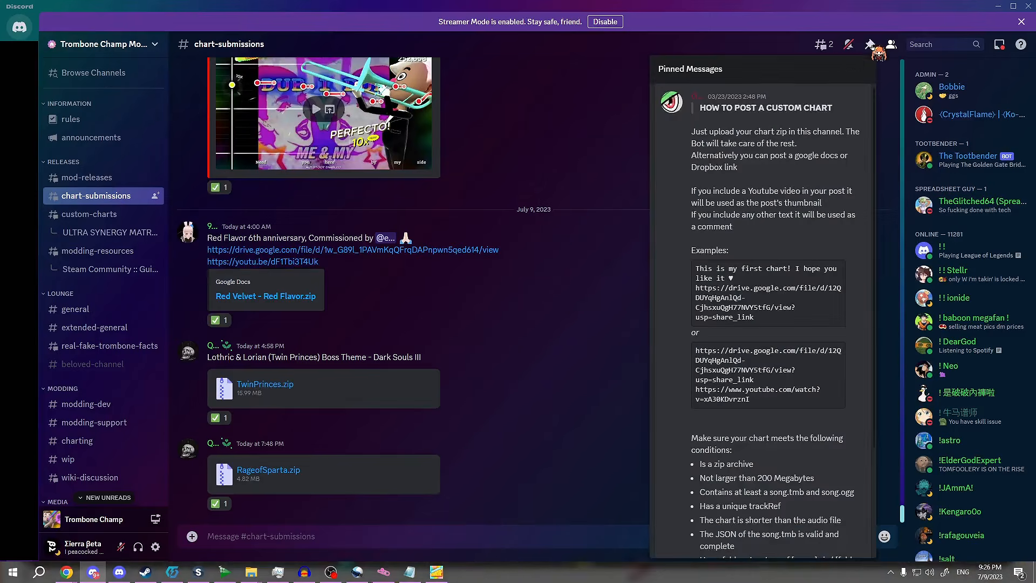
pyautogui.scroll(-2, 695, 295)
pyautogui.moveTo(763, 270); pyautogui.dragTo(696, 213)
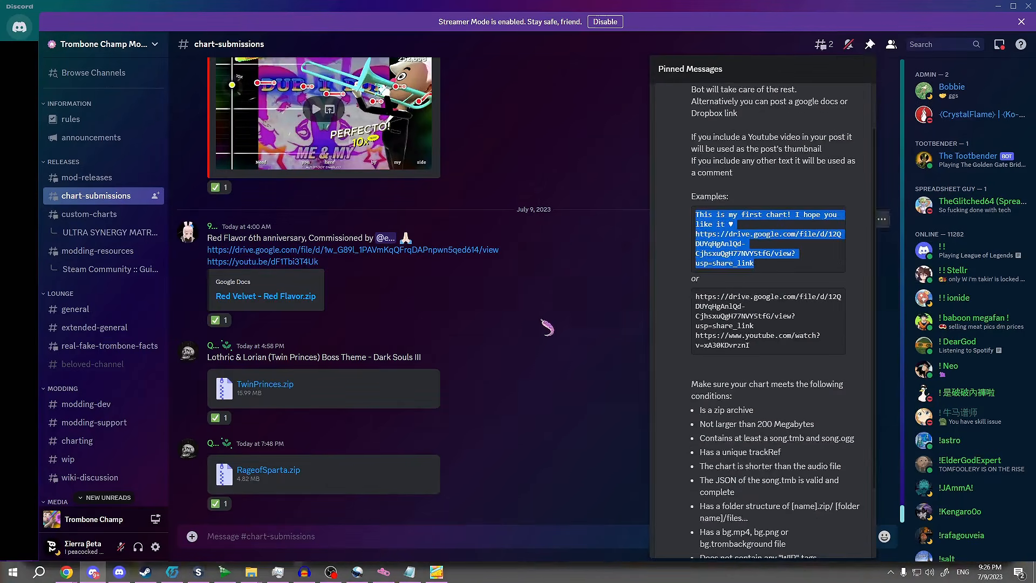
pyautogui.click(541, 319)
pyautogui.click(475, 537)
pyautogui.hotkey('ctrl', 'v')
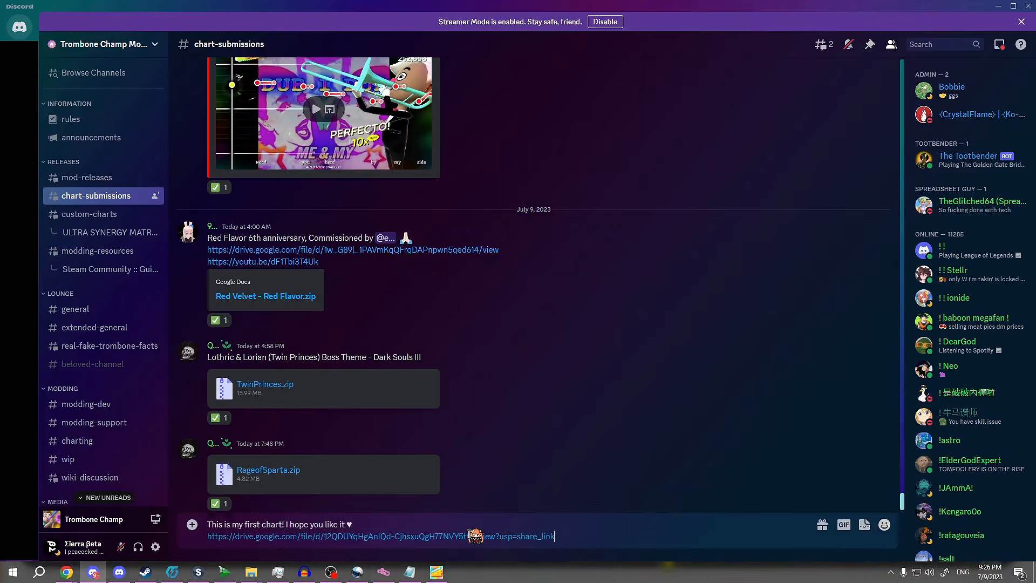
# - Examine the comment line and share link in the draft, and compare them with a published post in custom-charts
pyautogui.moveTo(353, 525); pyautogui.dragTo(210, 525)
pyautogui.click(392, 523)
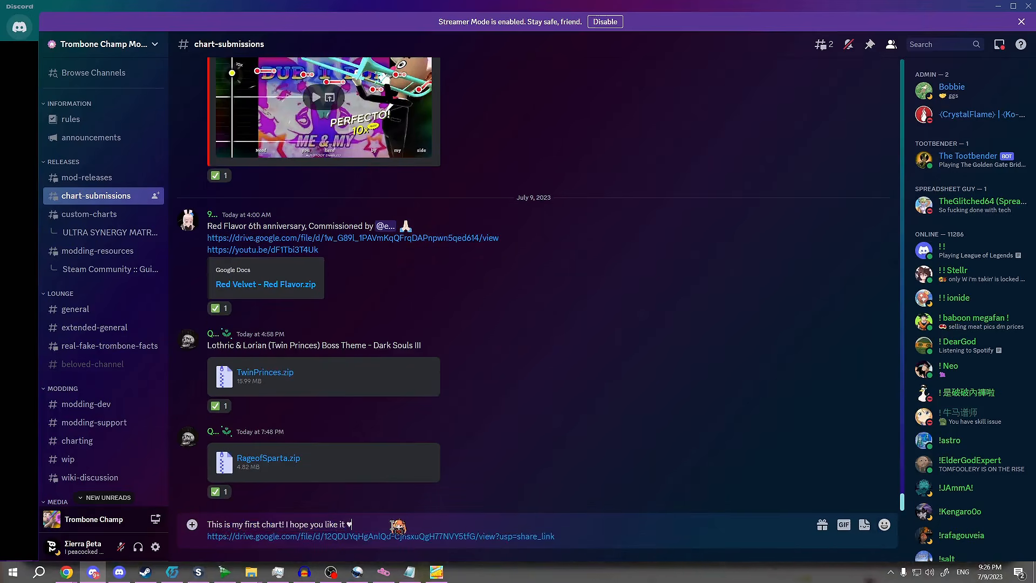
pyautogui.click(112, 216)
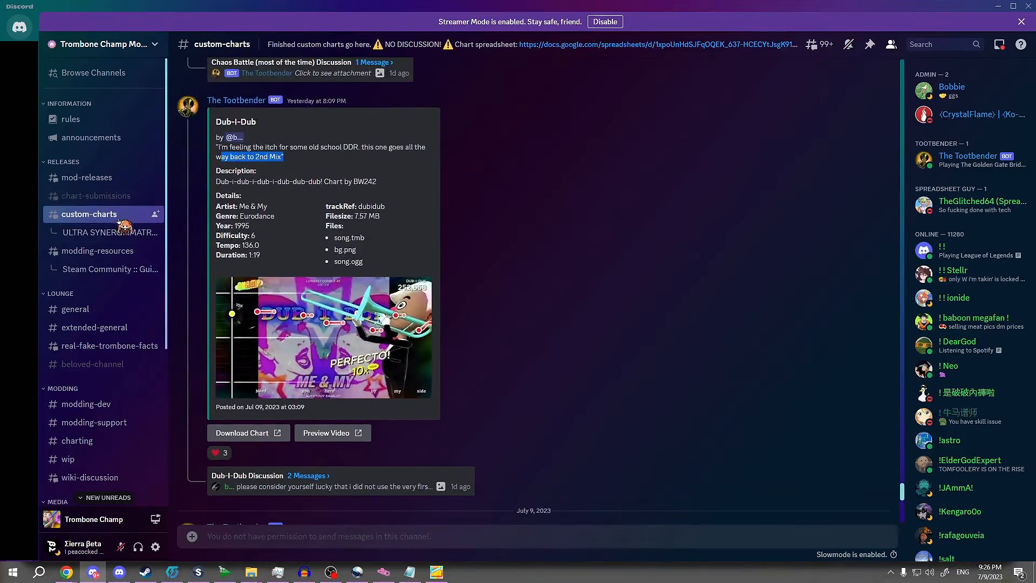
pyautogui.click(103, 196)
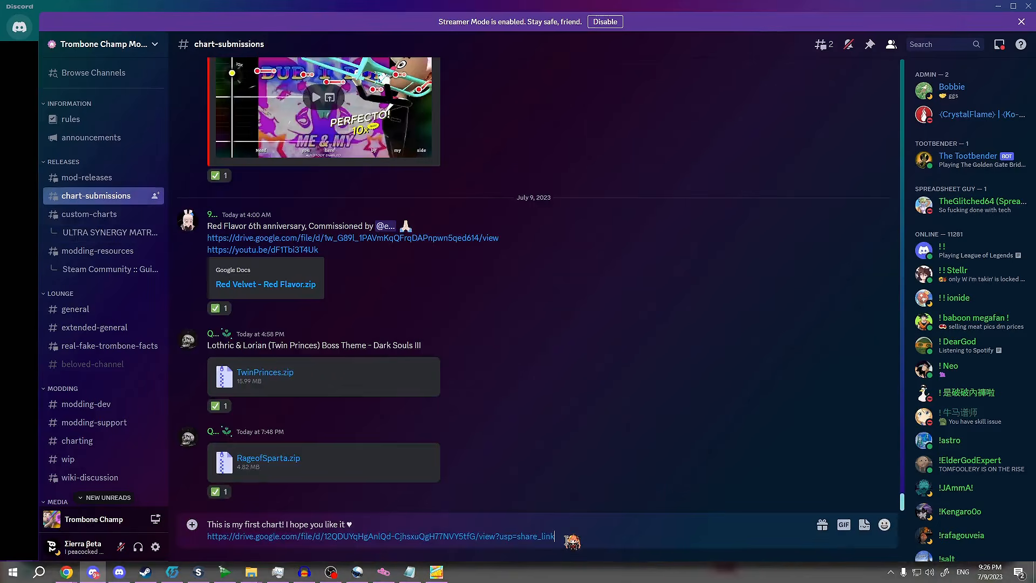
pyautogui.click(445, 526)
pyautogui.moveTo(568, 540); pyautogui.dragTo(191, 543)
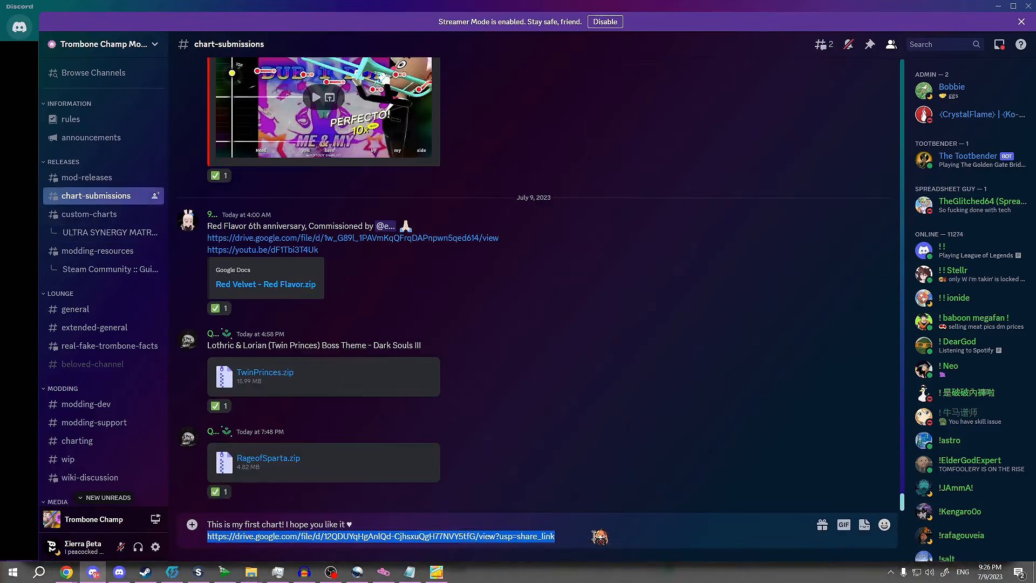
pyautogui.click(589, 545)
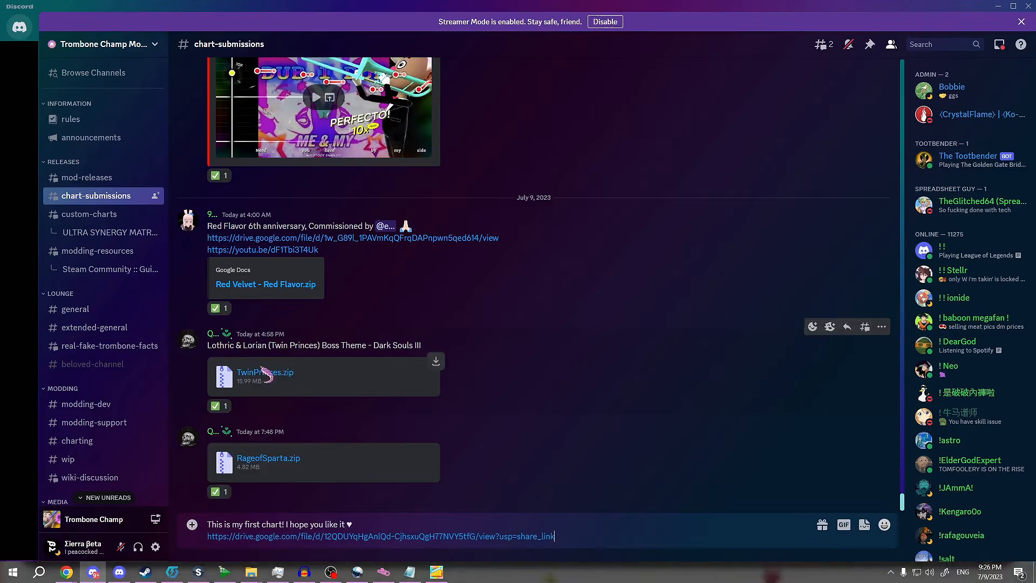
# - Bring up the Megalovania 2 folder in File Explorer and permanently delete song.wav from it
pyautogui.moveTo(251, 572)
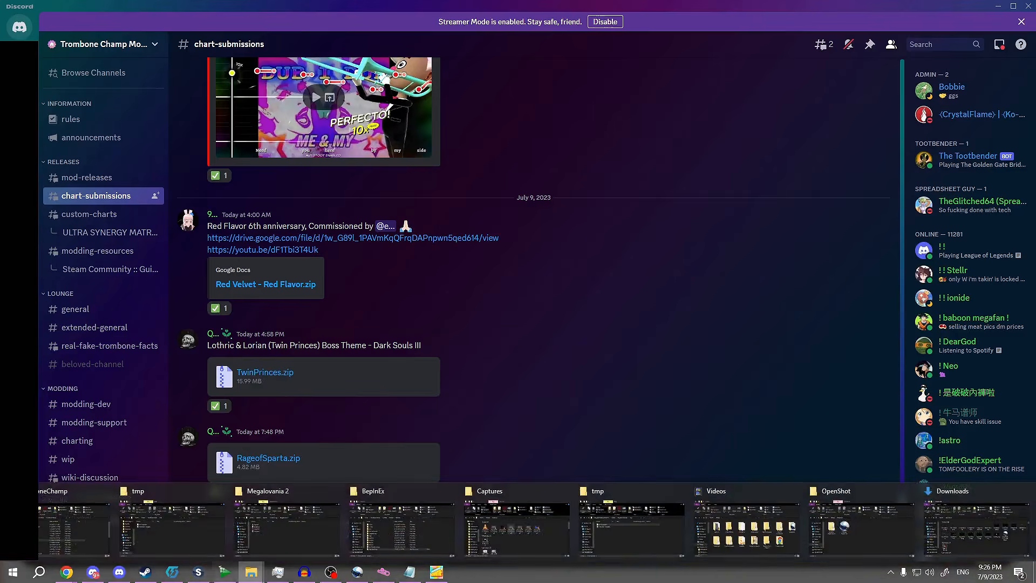
pyautogui.click(292, 545)
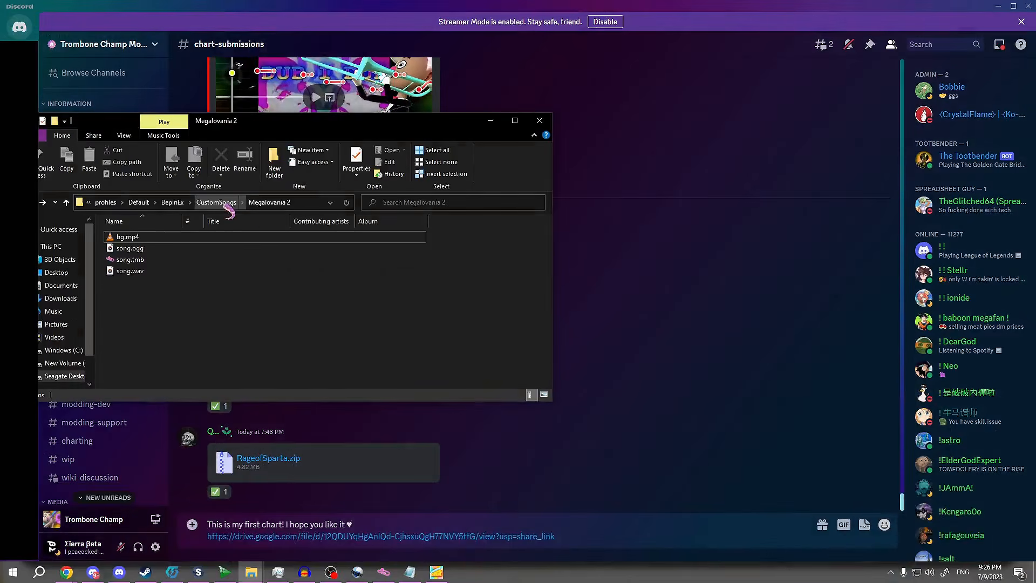
pyautogui.click(163, 273)
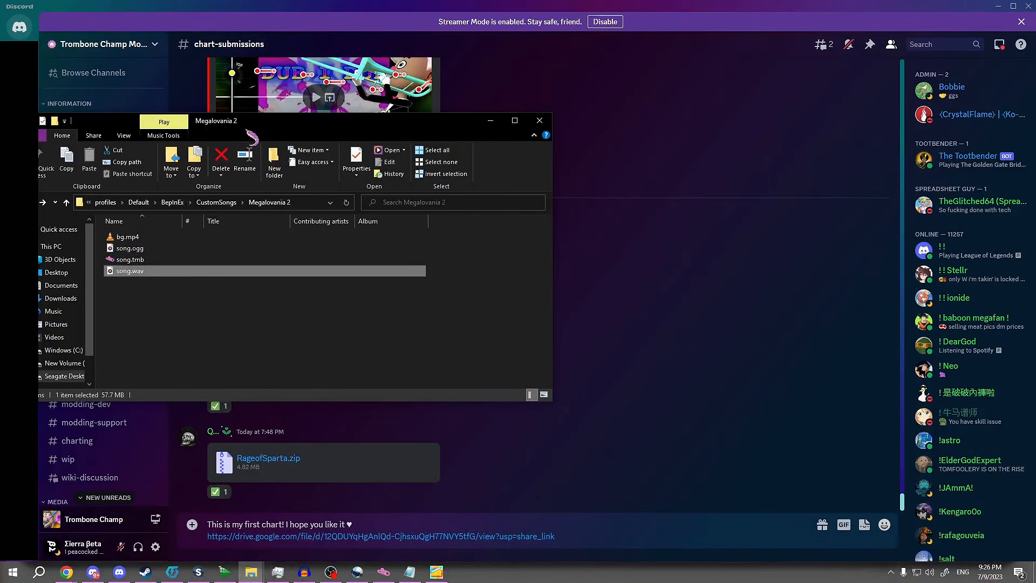
pyautogui.moveTo(253, 120)
pyautogui.mouseDown()
pyautogui.moveTo(604, 115)
pyautogui.moveTo(271, 117)
pyautogui.mouseUp()
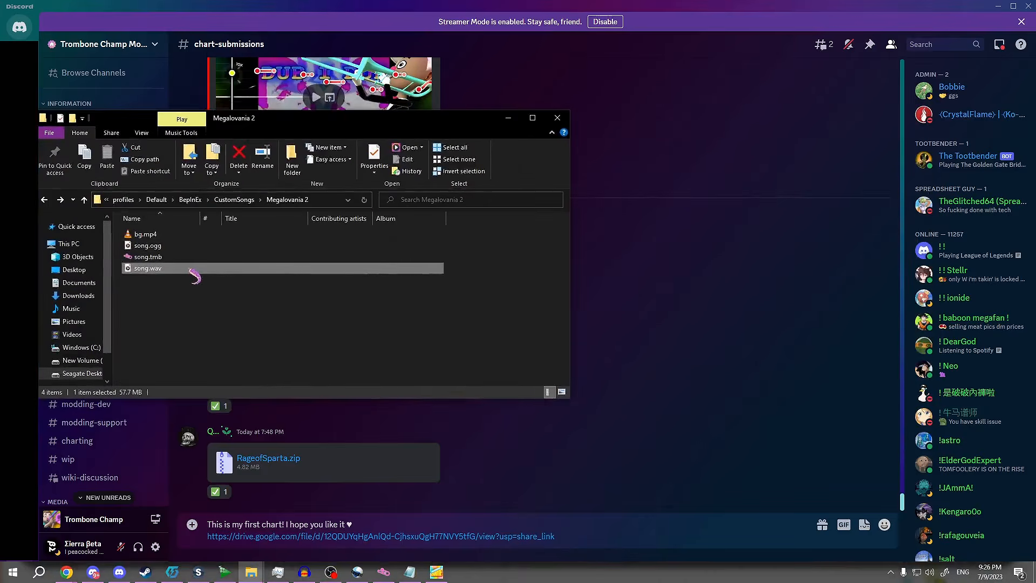
pyautogui.press('F2')
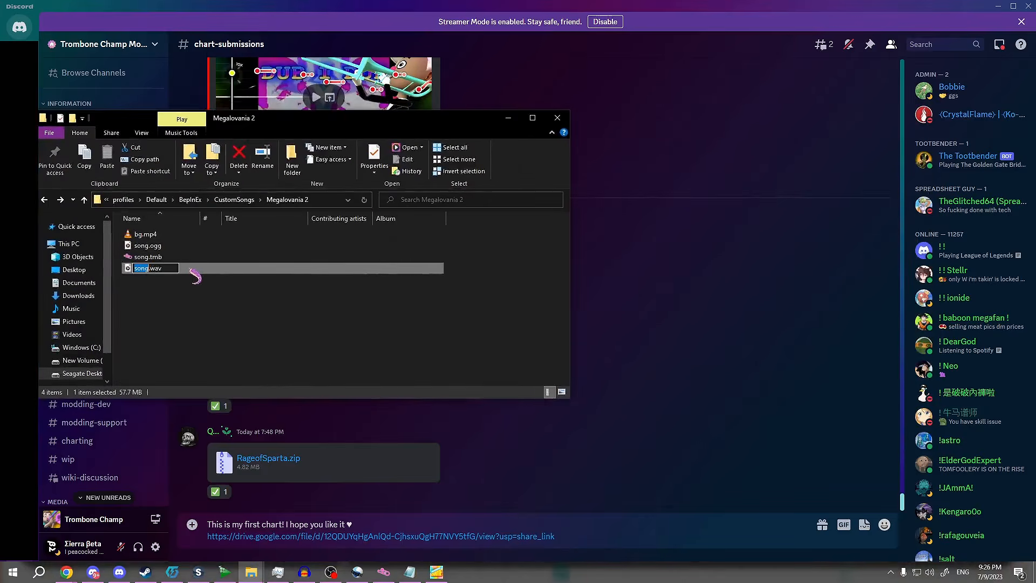
pyautogui.press('BackSpace')
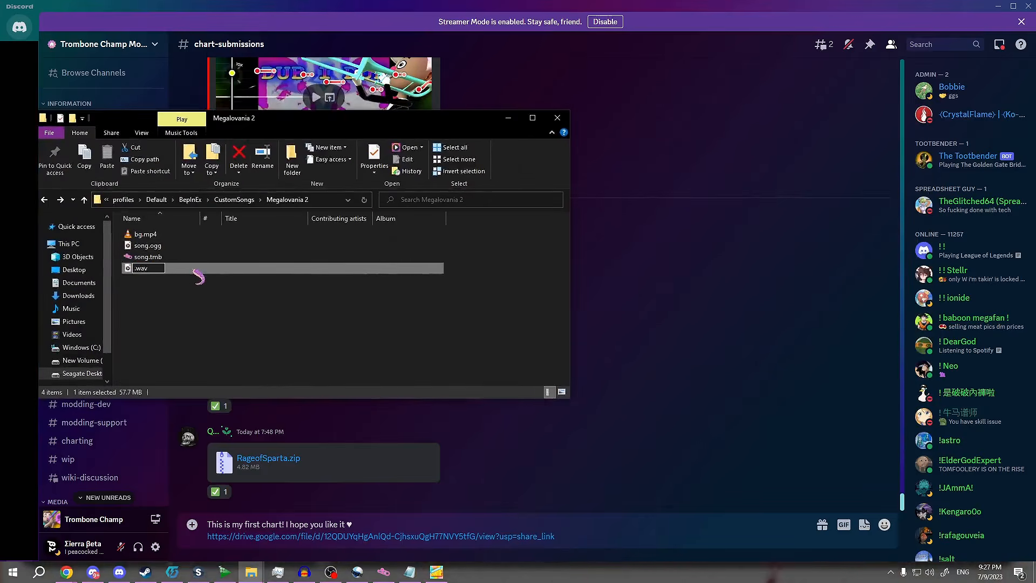
pyautogui.press('Return')
pyautogui.hotkey('shift', 'Delete')
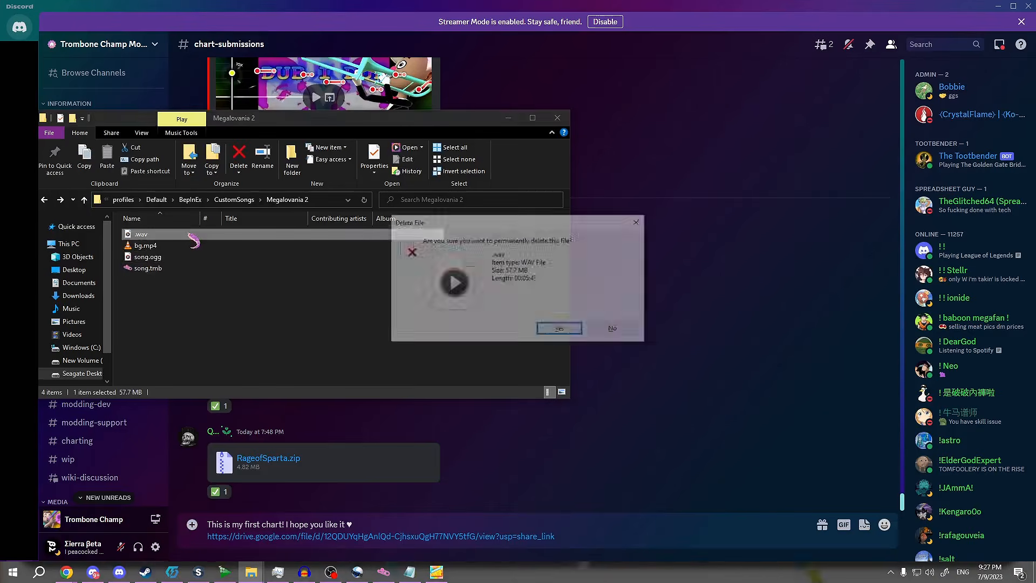
pyautogui.press('Return')
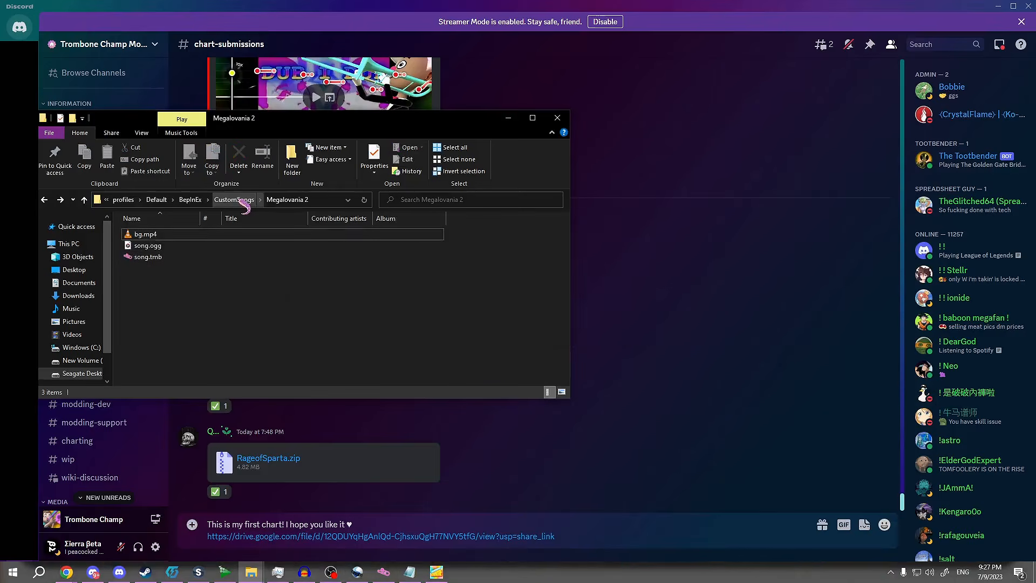
# - Compress the Megalovania 2 folder in CustomSongs into a ZIP archive named Megalovania 2.zip
pyautogui.click(234, 200)
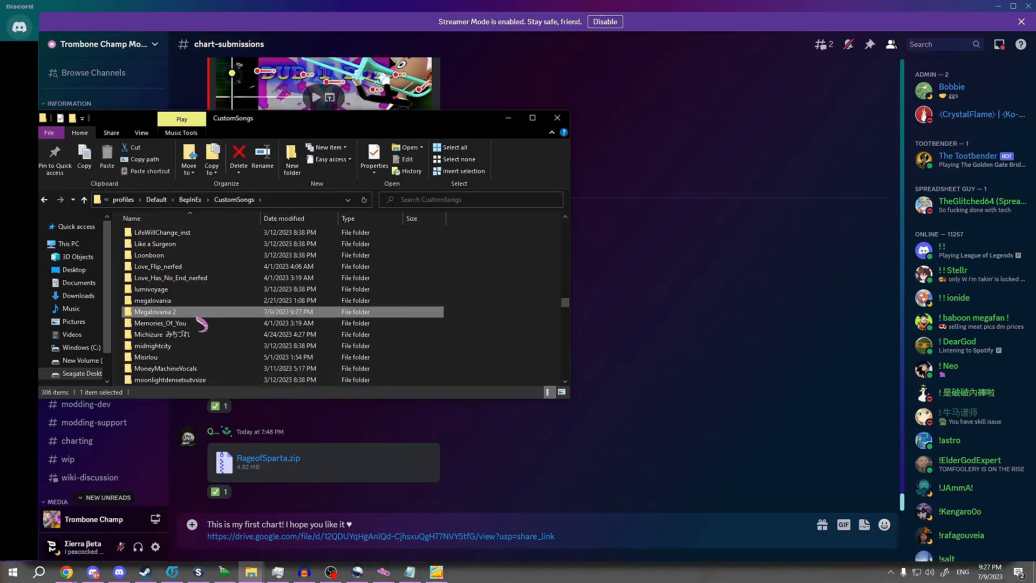
pyautogui.rightClick(197, 312)
pyautogui.click(70, 419)
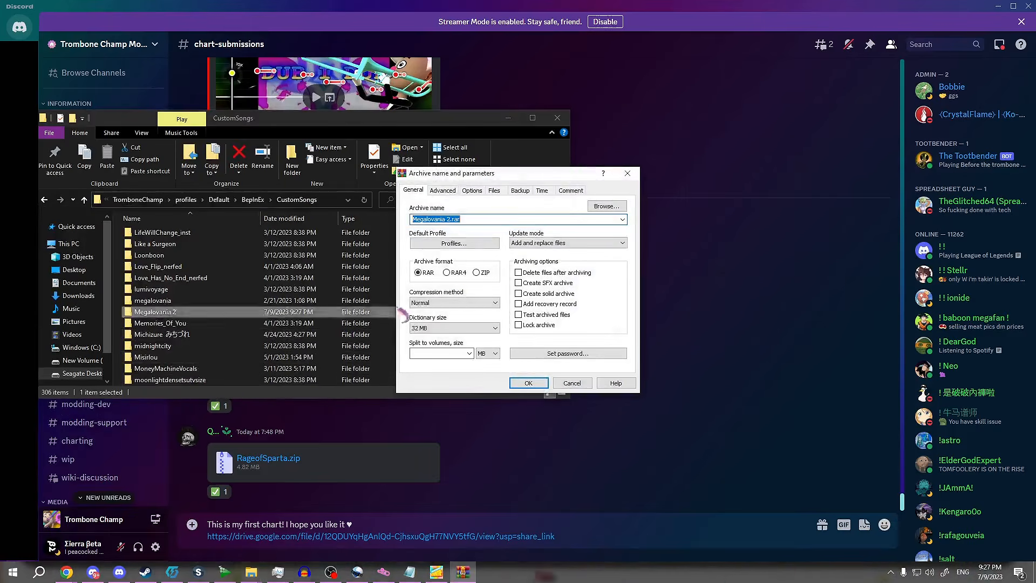
pyautogui.click(482, 274)
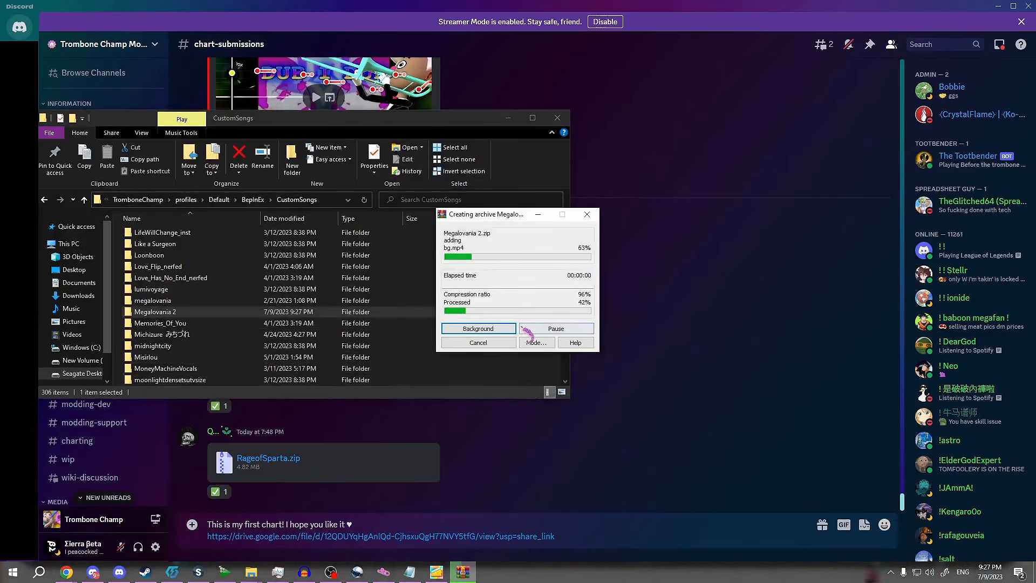
# - Attach Megalovania 2.zip from the CustomSongs folder to the chart-submissions message draft in Discord
pyautogui.moveTo(567, 305); pyautogui.dragTo(567, 372)
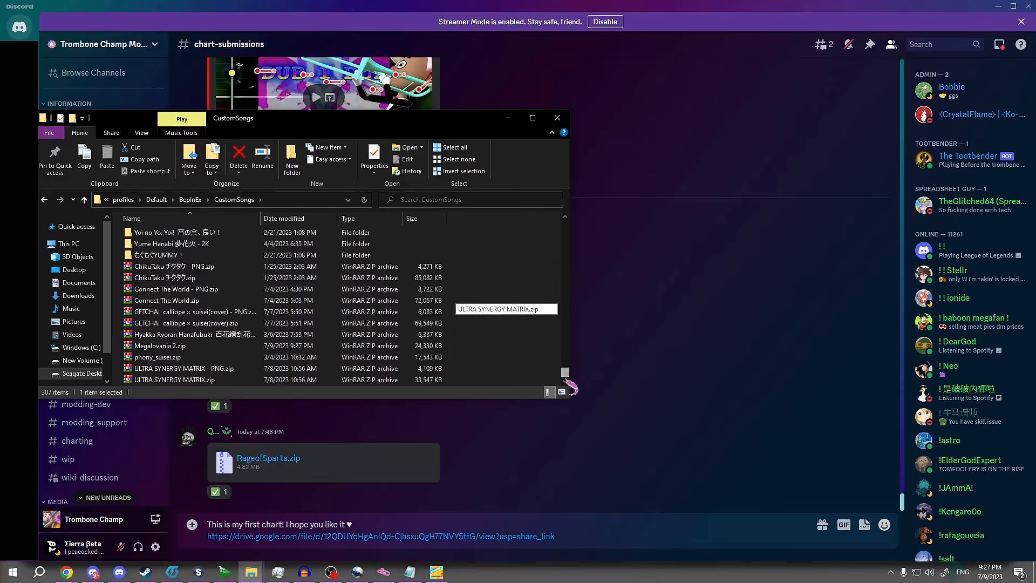
pyautogui.click(217, 346)
pyautogui.moveTo(219, 350); pyautogui.dragTo(299, 455)
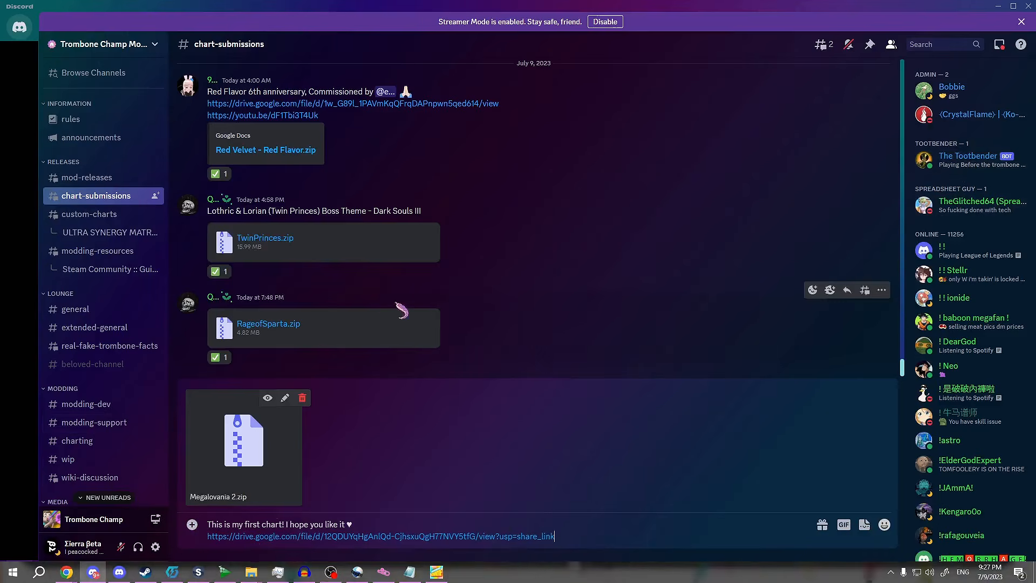
# - Remove the Google Drive share link from the draft, keeping only the comment line
pyautogui.moveTo(592, 544); pyautogui.dragTo(205, 546)
pyautogui.press('BackSpace')
pyautogui.press('BackSpace')
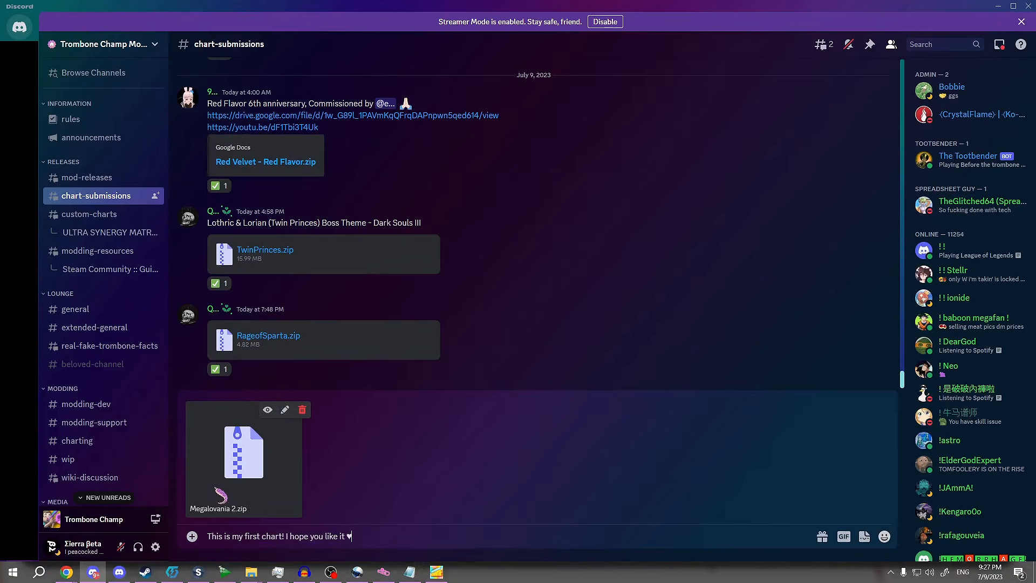
# - Check the size of Megalovania 2.zip and the files in the Megalovania 2 folder in File Explorer, and return to Discord
pyautogui.moveTo(252, 562)
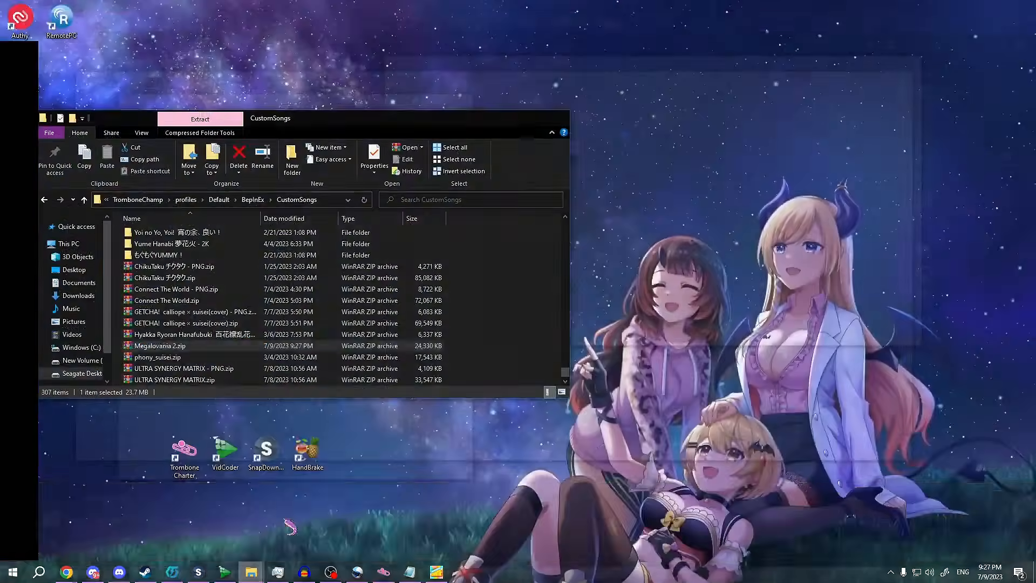
pyautogui.click(290, 527)
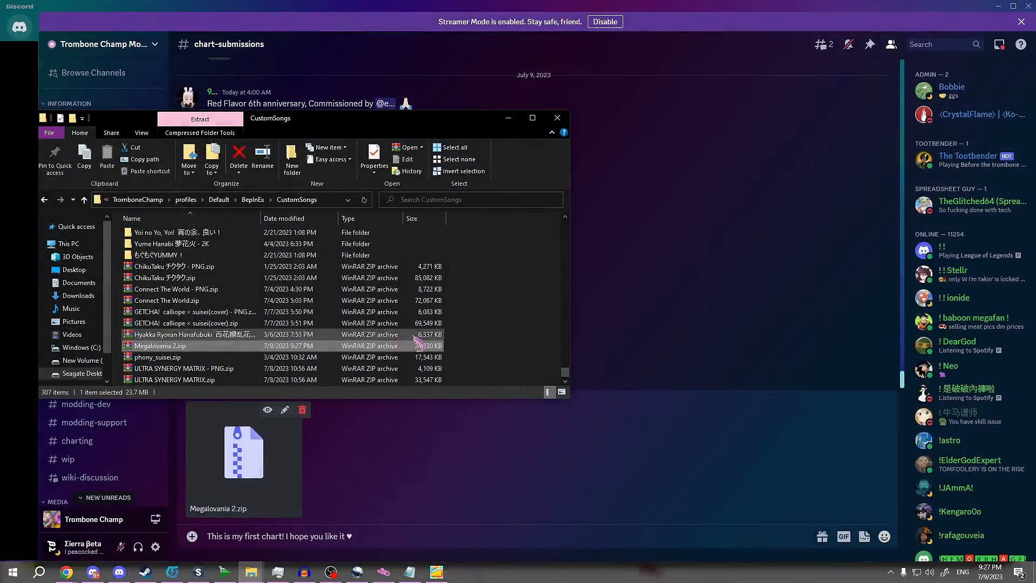
pyautogui.doubleClick(161, 342)
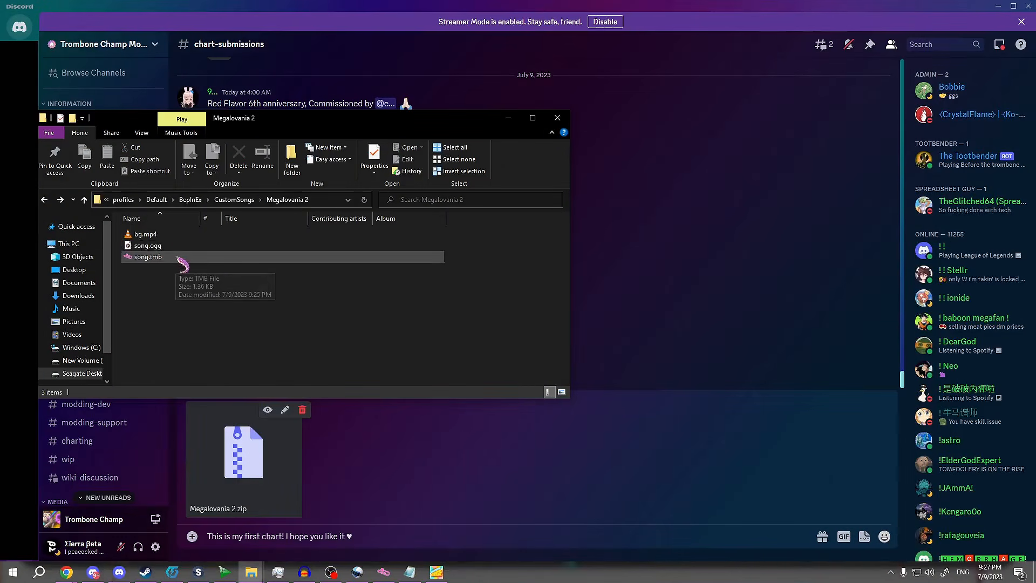
pyautogui.click(508, 118)
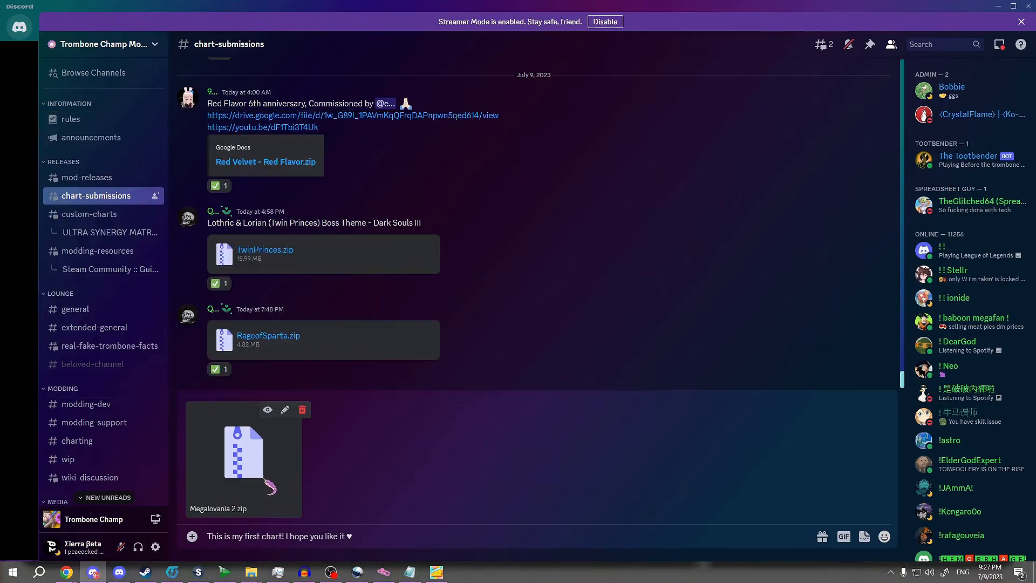
# - Examine the comment and description of the Dub-I-Dub post in custom-charts, and compare them with the chart's description in Trombone Charter
pyautogui.click(115, 215)
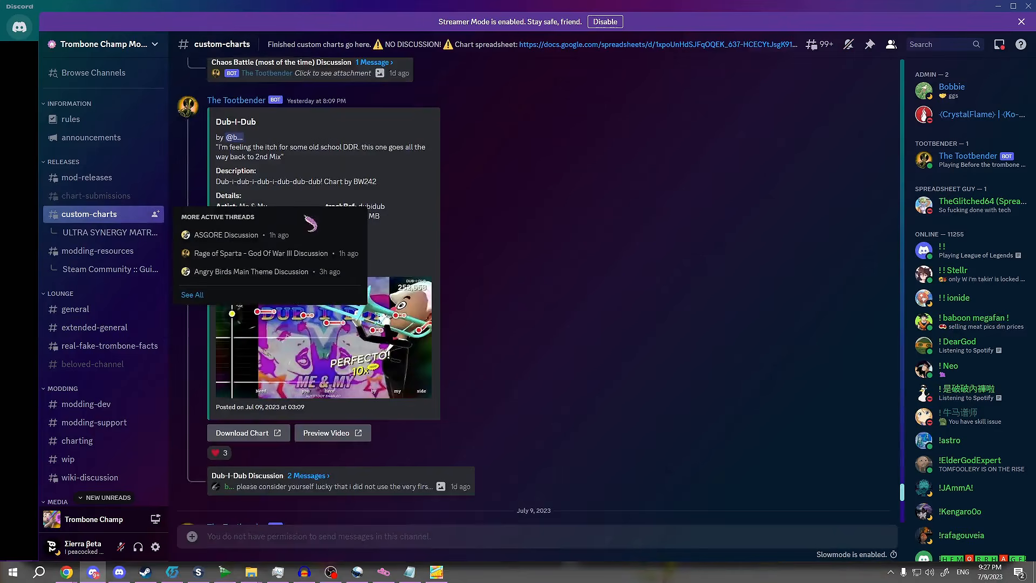
pyautogui.tripleClick(225, 154)
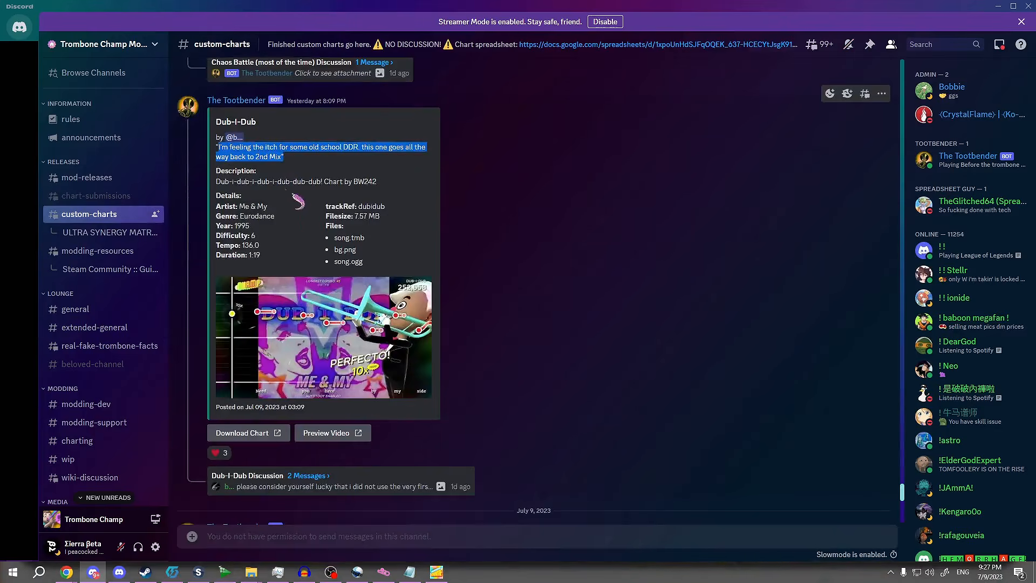
pyautogui.tripleClick(334, 183)
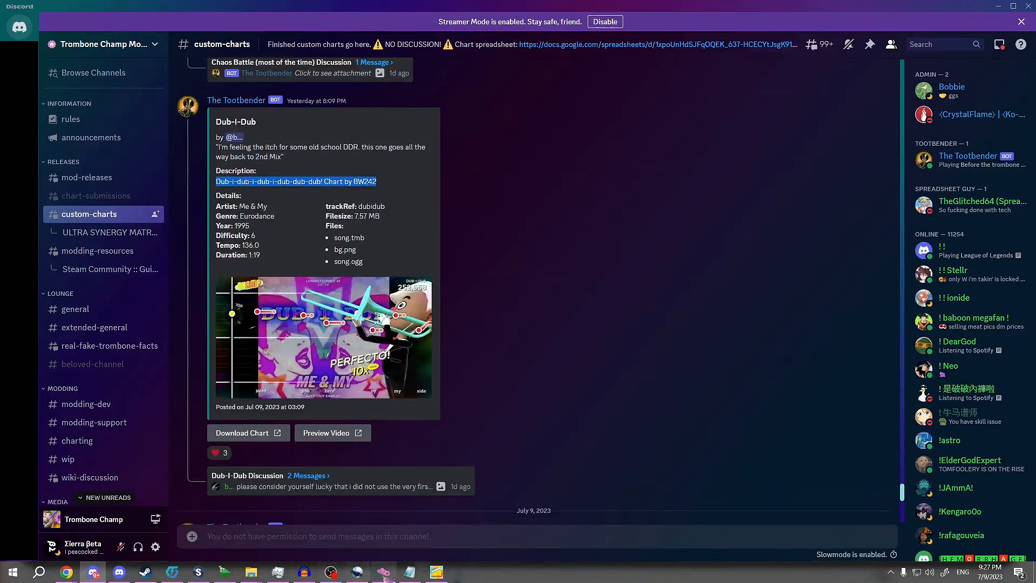
pyautogui.click(383, 572)
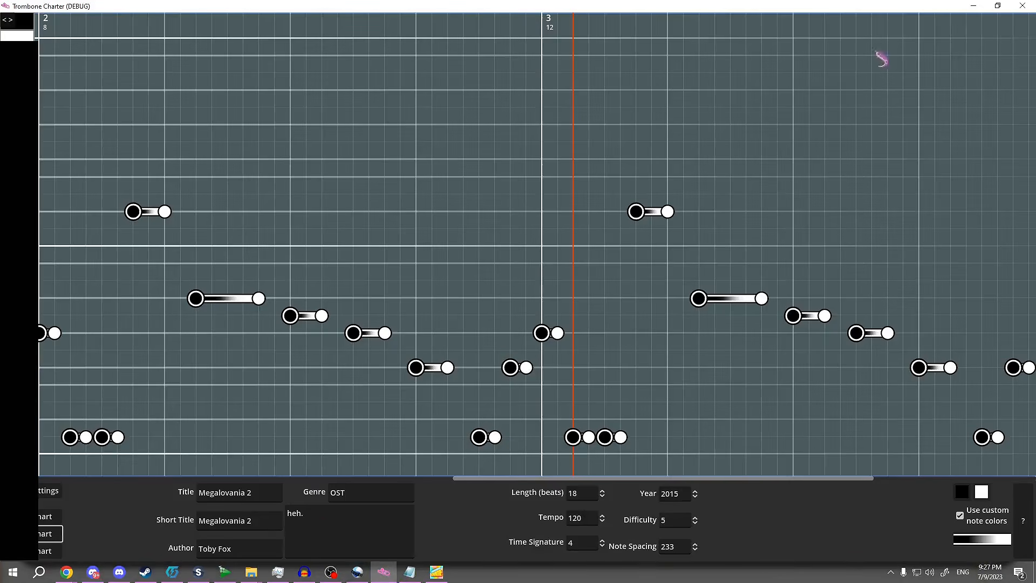
pyautogui.click(974, 6)
pyautogui.click(254, 205)
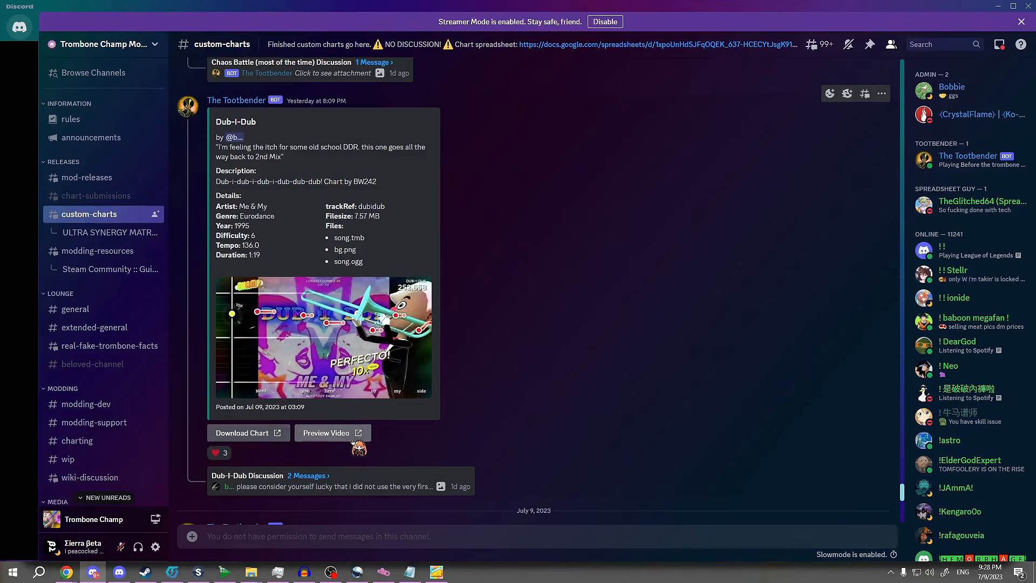
# - Review the submission draft, and examine the Dub-I-Dub post's gameplay screenshot and discussion thread in custom-charts
pyautogui.click(118, 198)
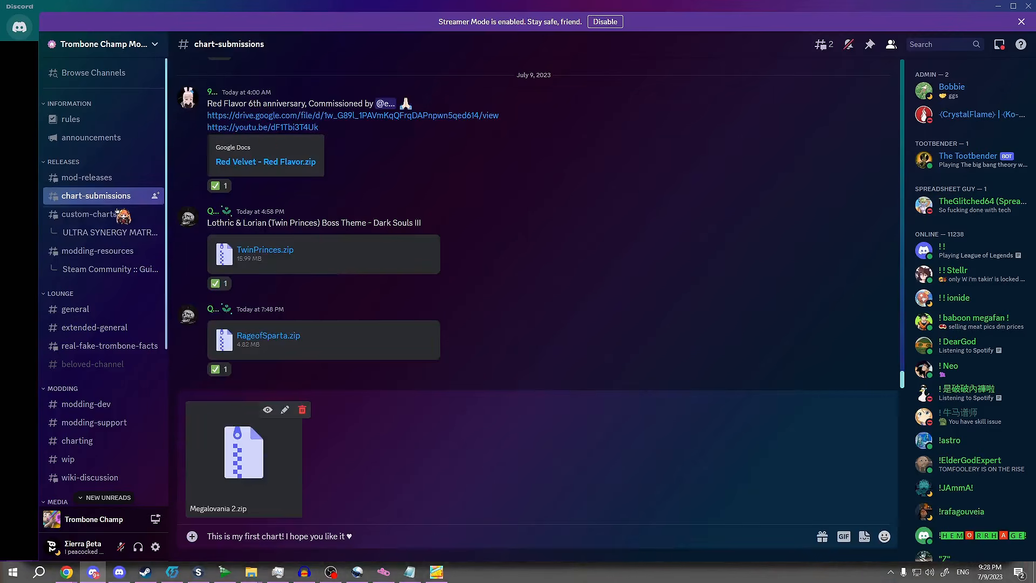
pyautogui.click(89, 214)
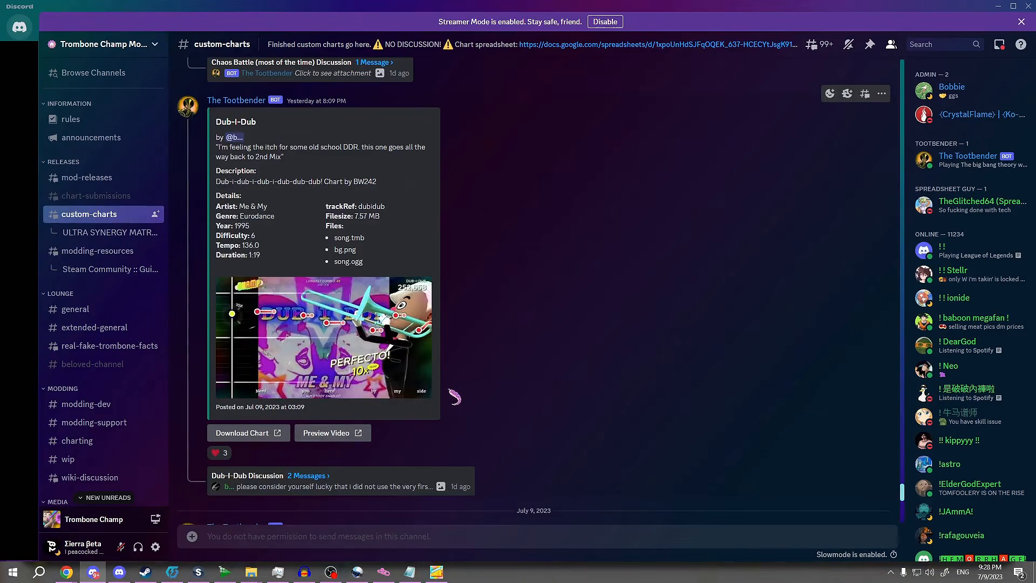
pyautogui.click(308, 329)
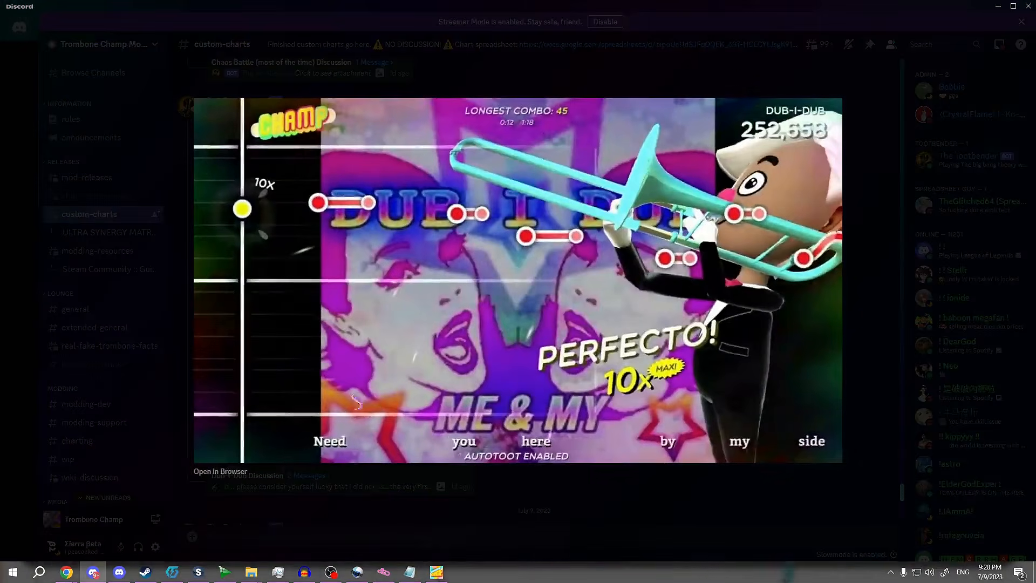
pyautogui.click(378, 477)
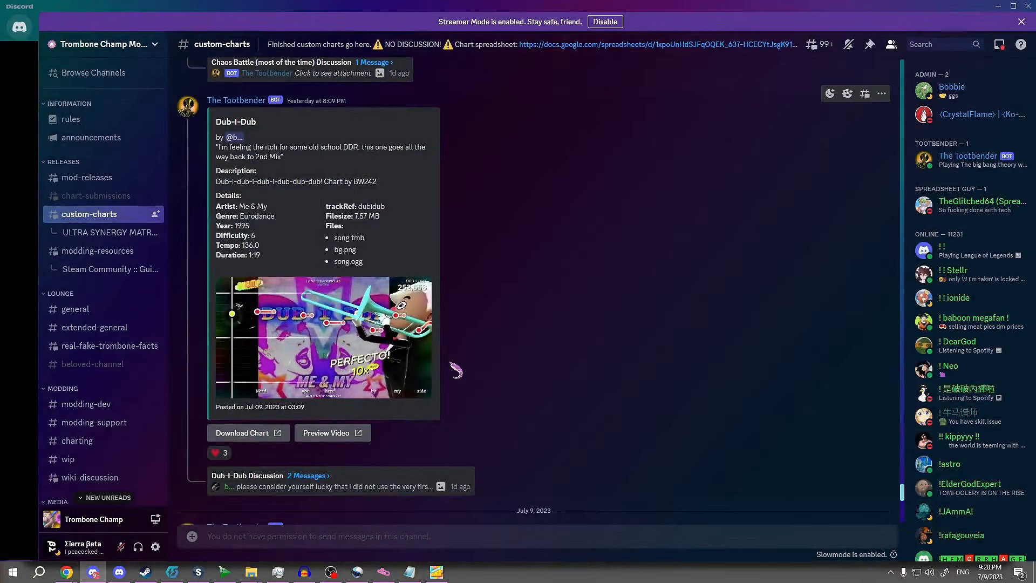
pyautogui.scroll(-2, 456, 370)
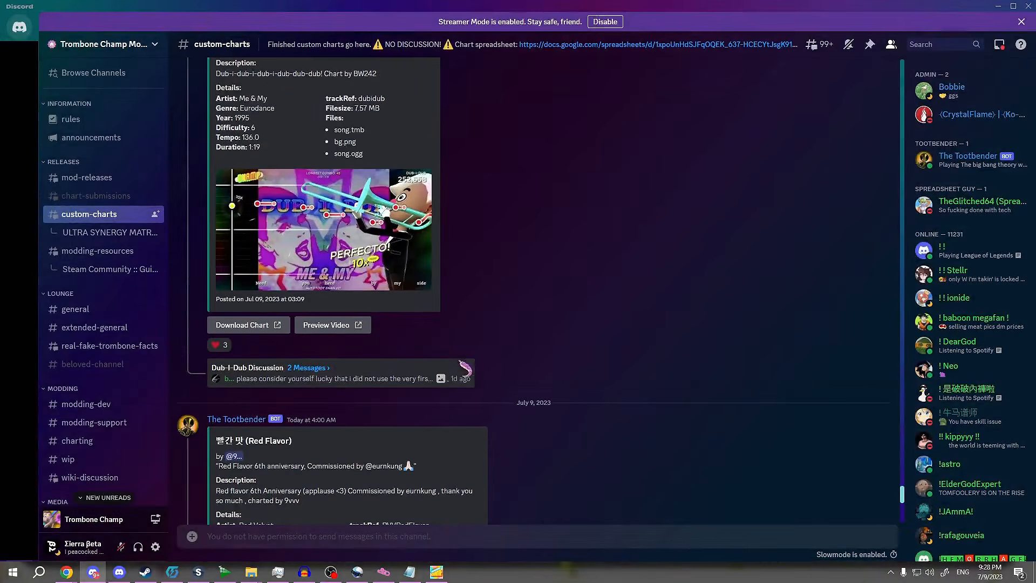
pyautogui.click(300, 370)
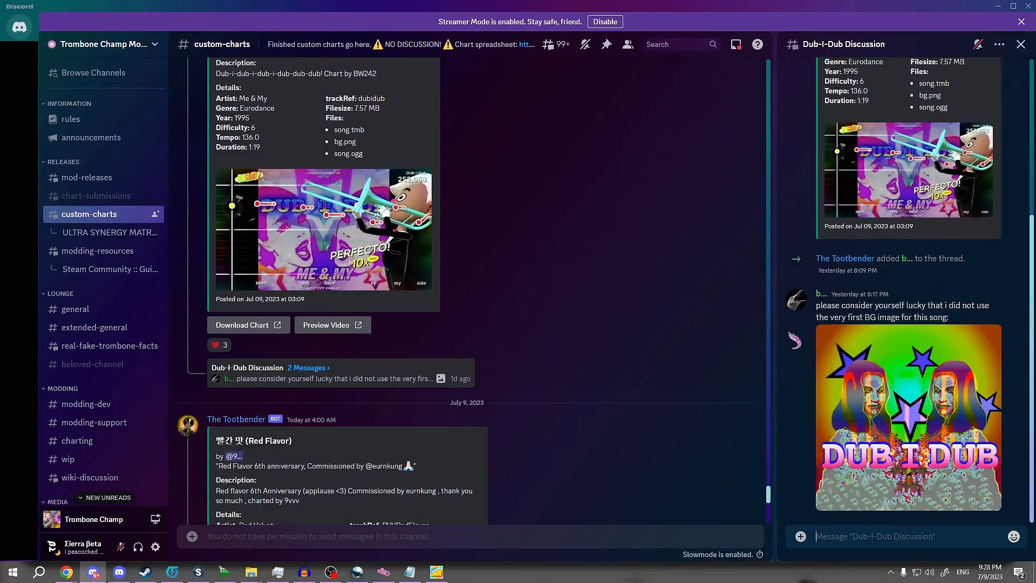
pyautogui.click(1022, 45)
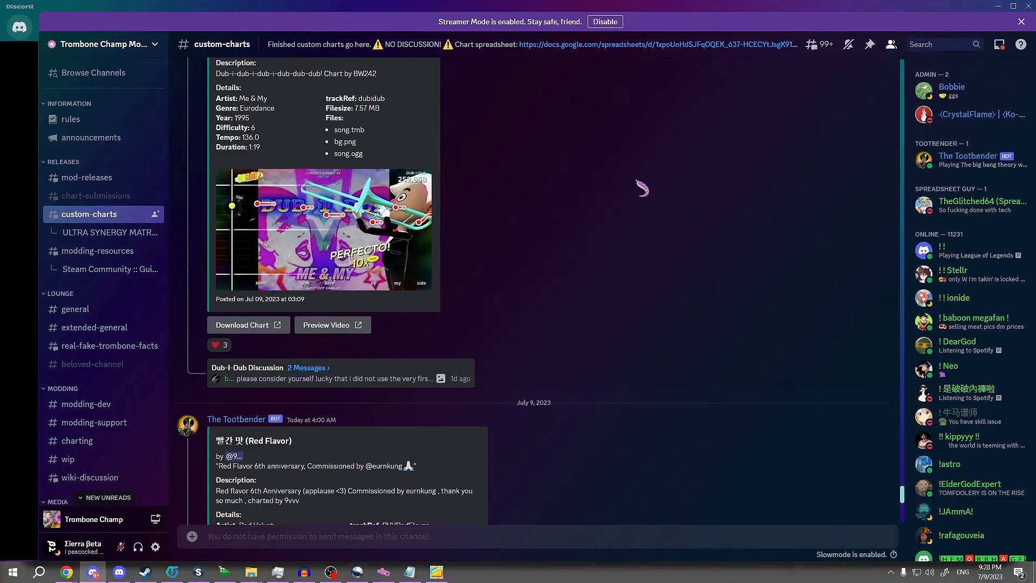
pyautogui.moveTo(108, 219)
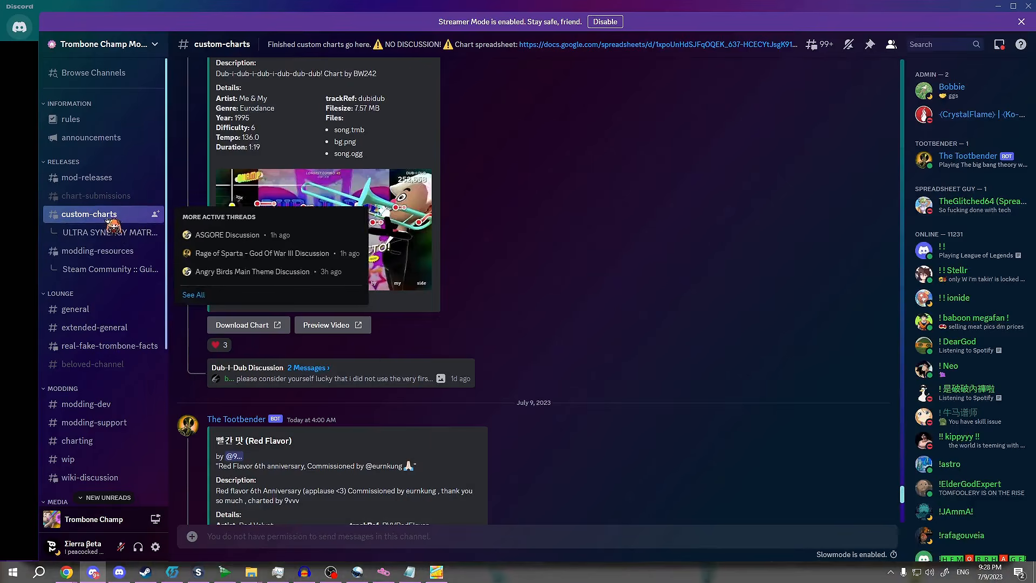